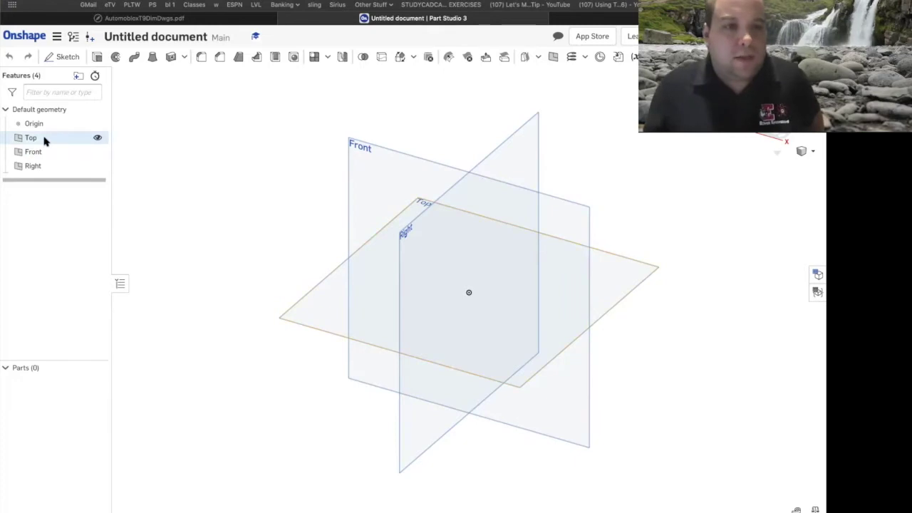
# Hide the Top and Right planes and start a sketch on the Front plane, viewed face-on
pyautogui.click(97, 138)
pyautogui.click(97, 166)
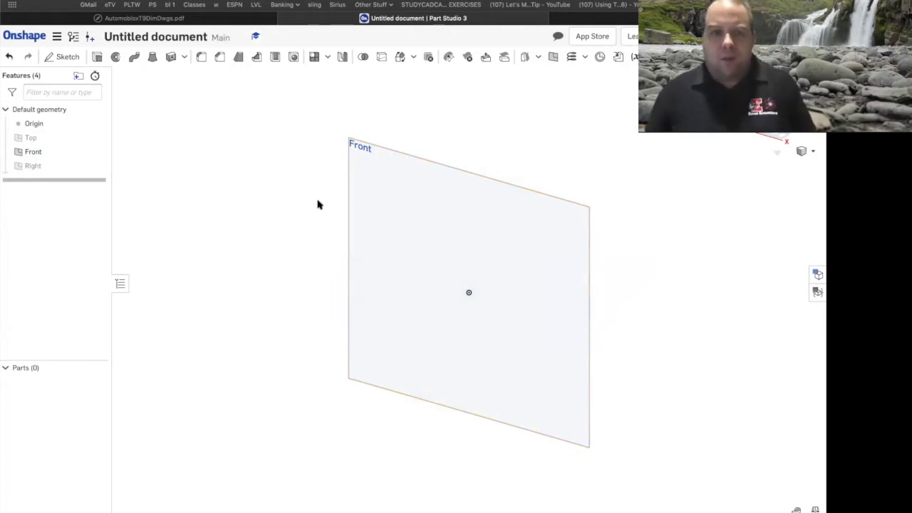
pyautogui.click(74, 59)
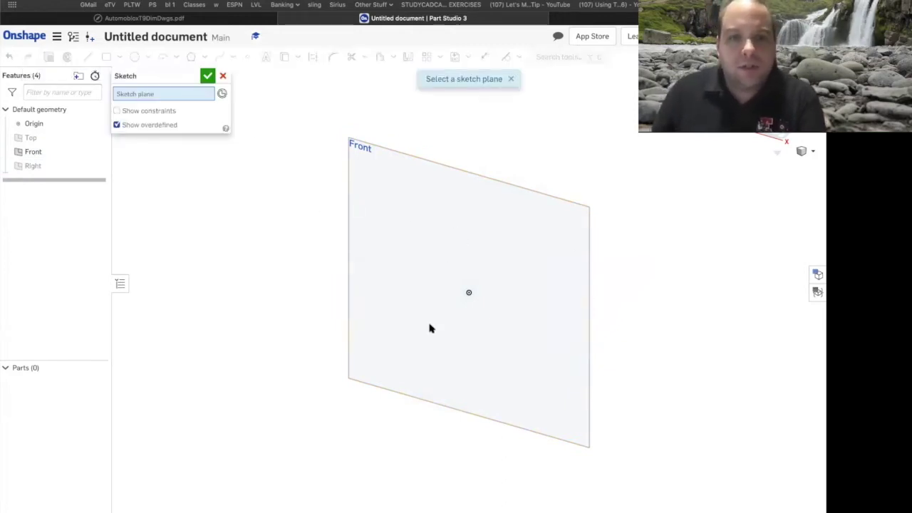
pyautogui.click(362, 151)
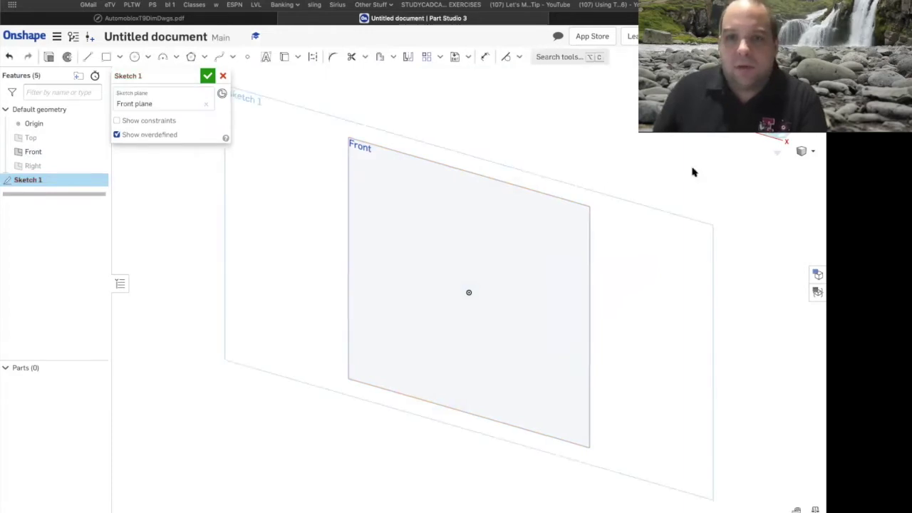
pyautogui.press('n')
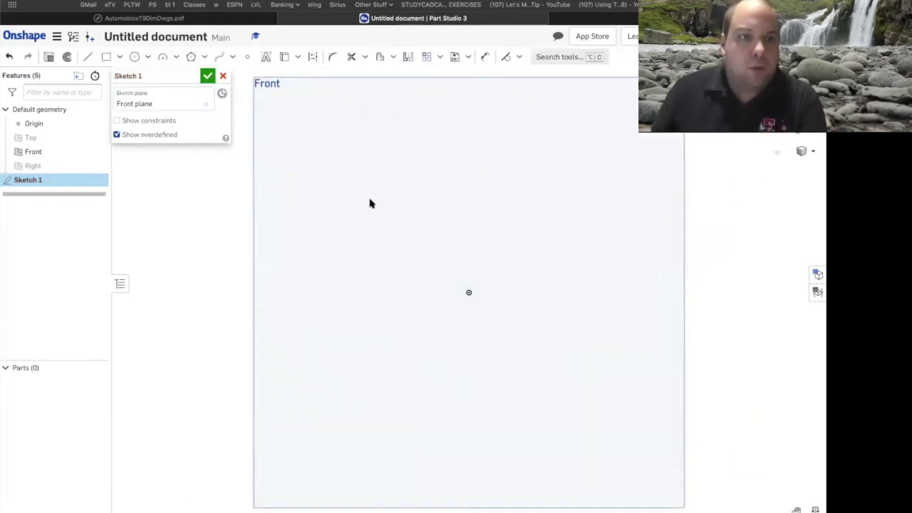
# Sketch a corner rectangle about 4.67 by 1.46 in, with its bottom edge centred on the origin
pyautogui.click(106, 56)
pyautogui.click(300, 187)
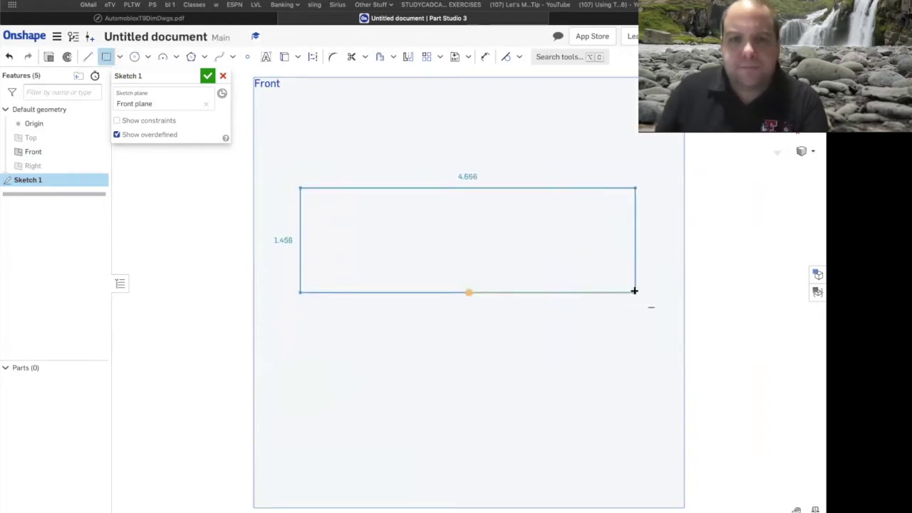
pyautogui.click(634, 290)
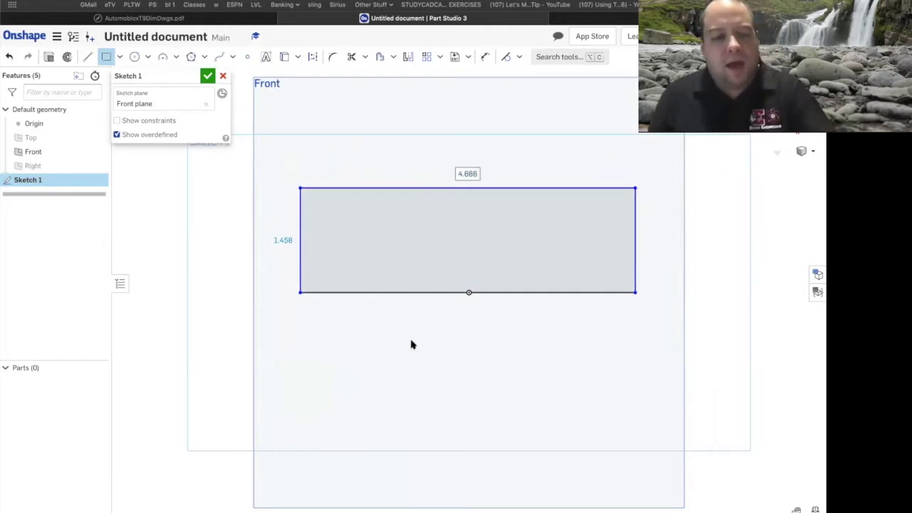
pyautogui.press('Escape')
# Convert all four rectangle edges to construction lines
pyautogui.moveTo(266, 163); pyautogui.dragTo(641, 305)
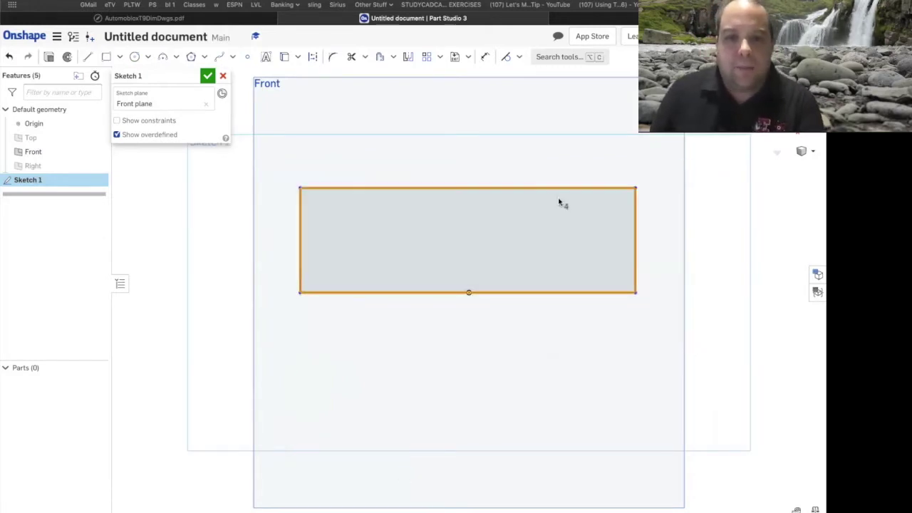
pyautogui.rightClick(554, 189)
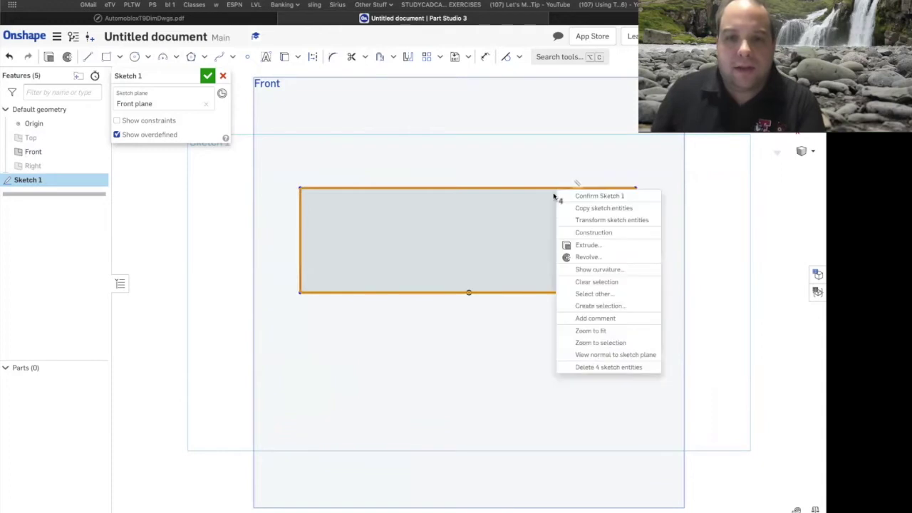
pyautogui.click(591, 233)
pyautogui.click(349, 158)
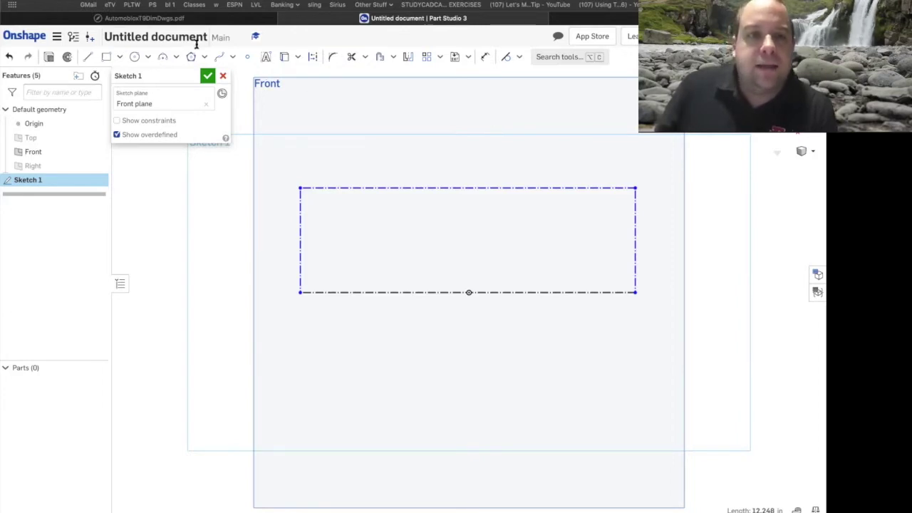
# Draw a vertical line about 0.55 in long down from the rectangle's top edge, near its left end
pyautogui.click(88, 56)
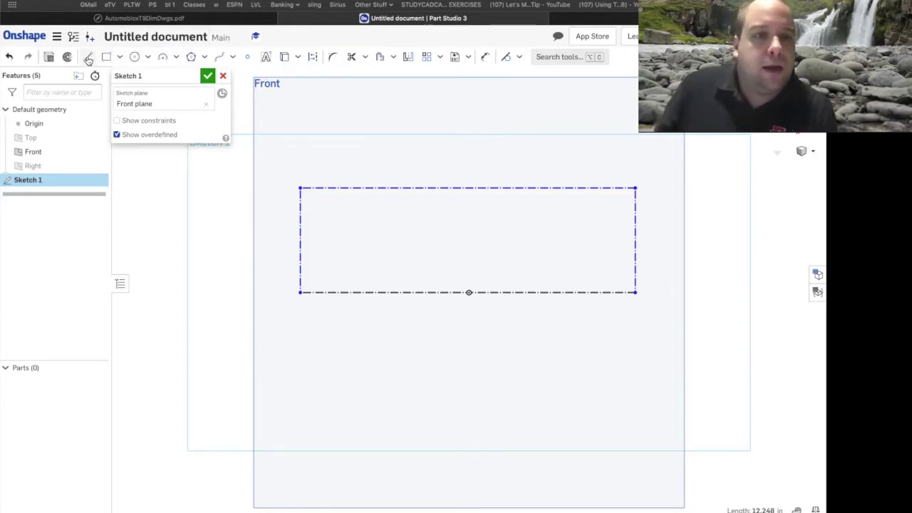
pyautogui.click(373, 189)
pyautogui.click(374, 228)
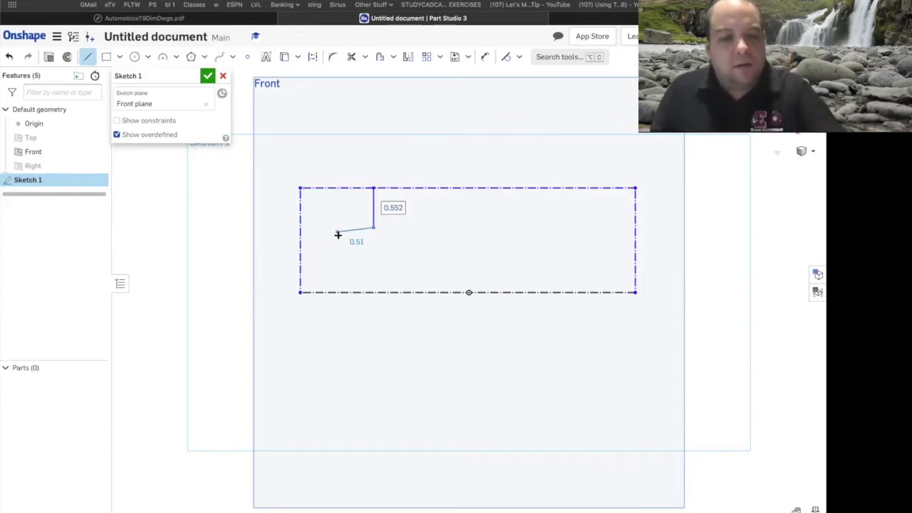
pyautogui.press('Escape')
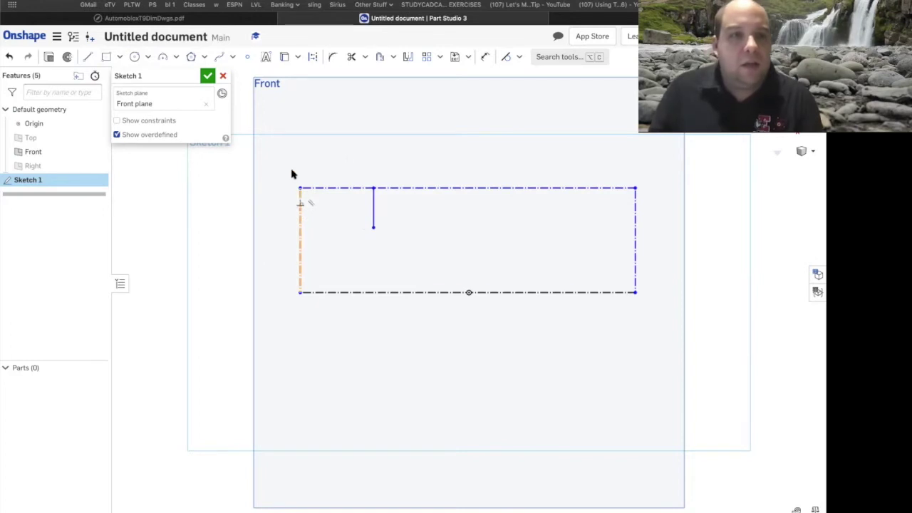
# Draw a short horizontal line inward from the upper part of the rectangle's left edge
pyautogui.click(88, 57)
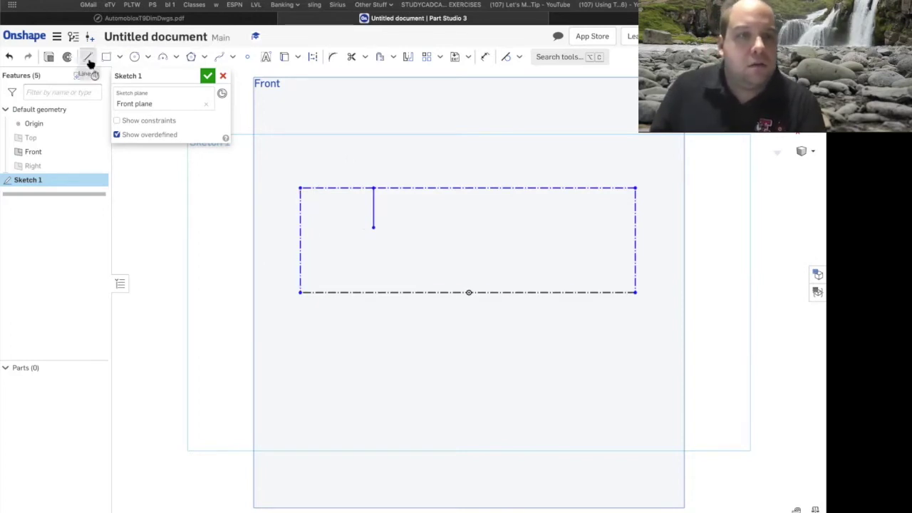
pyautogui.click(300, 218)
pyautogui.click(331, 218)
pyautogui.press('Escape')
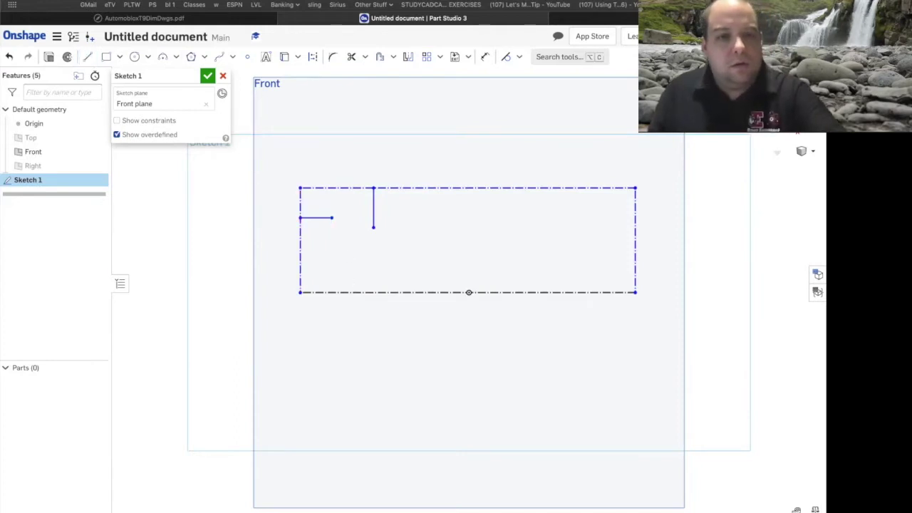
# Convert the short vertical and horizontal lines to construction geometry
pyautogui.moveTo(413, 262); pyautogui.dragTo(317, 209)
pyautogui.rightClick(318, 221)
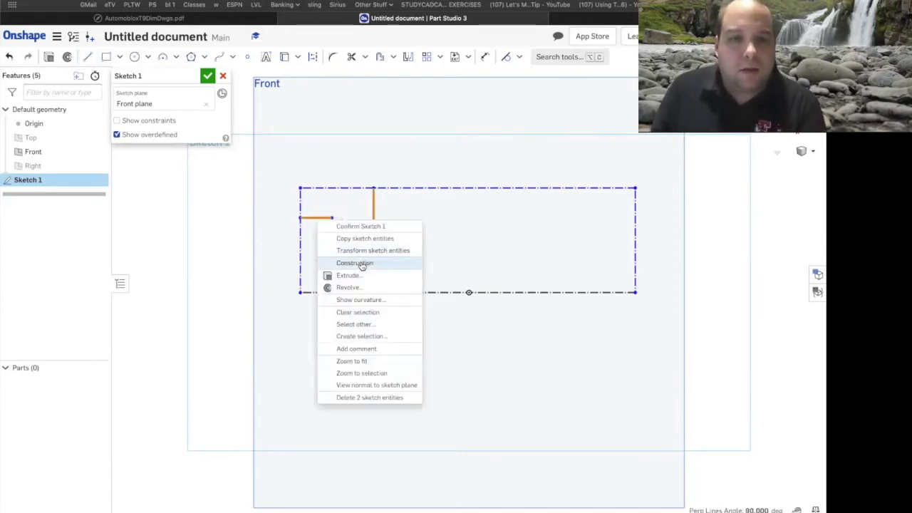
pyautogui.click(359, 264)
pyautogui.click(340, 159)
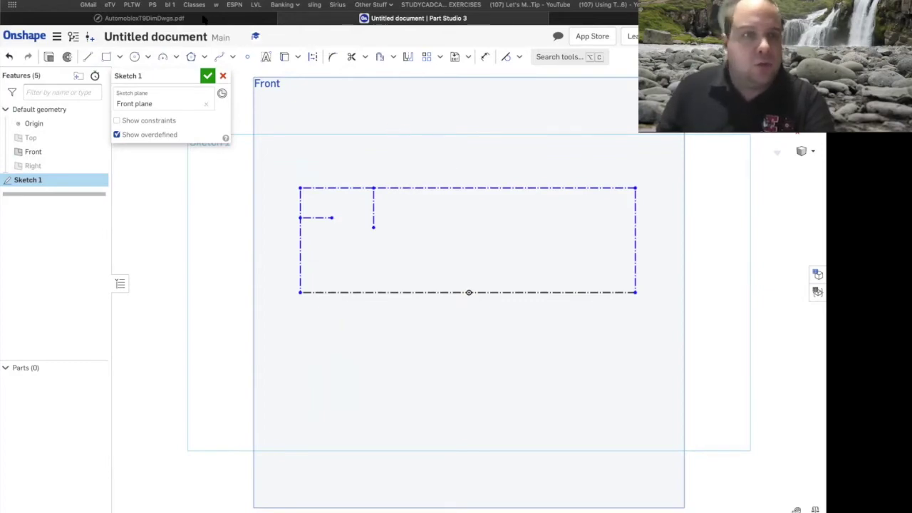
# Switch to AutomobloxT9DimDwgs.pdf and examine the Windshield drawing's overall length, height and Section A-A dimensions
pyautogui.click(205, 21)
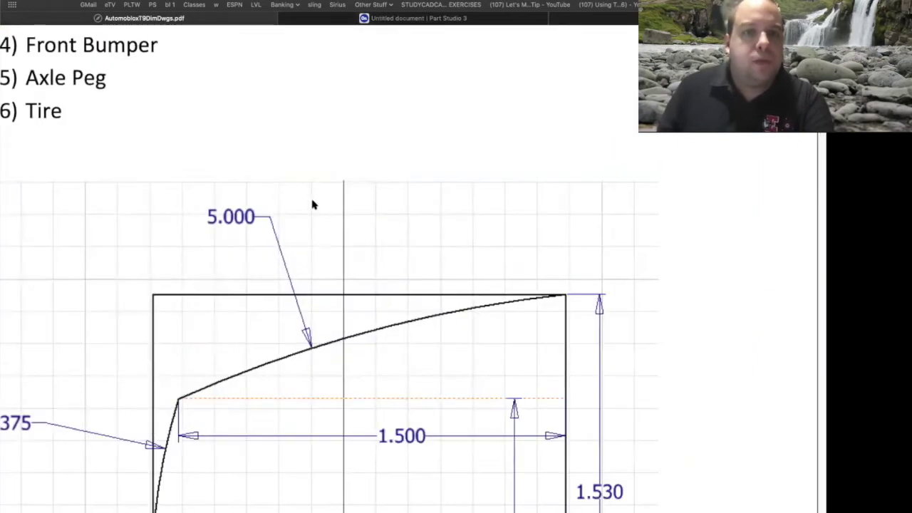
pyautogui.moveTo(377, 493)
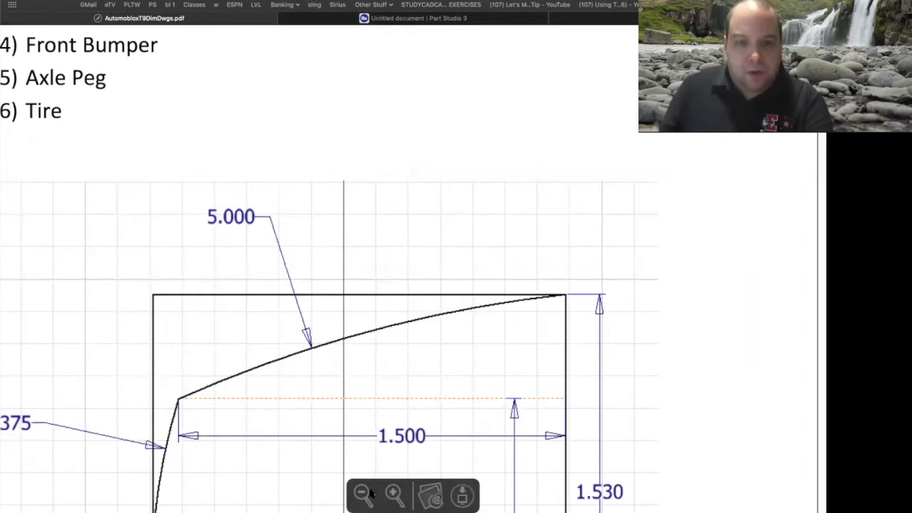
pyautogui.click(361, 493)
pyautogui.scroll(-10, 356, 337)
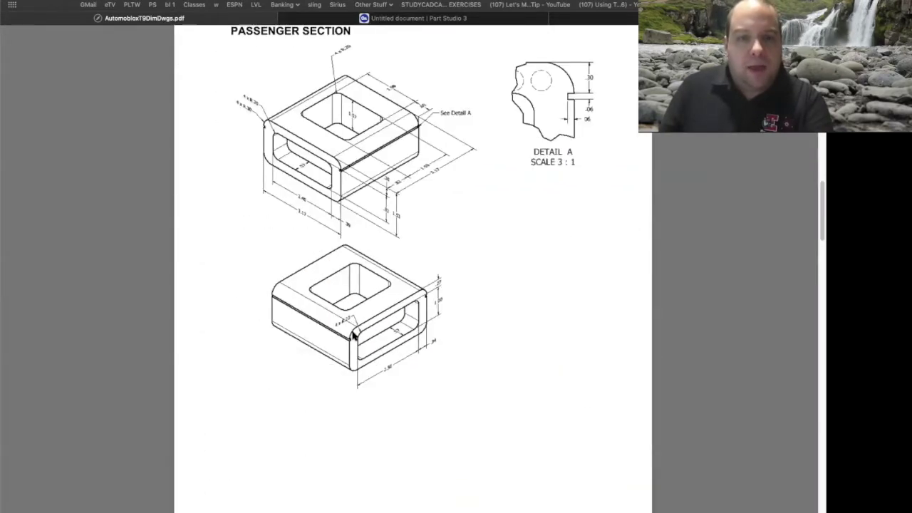
pyautogui.scroll(-4, 353, 337)
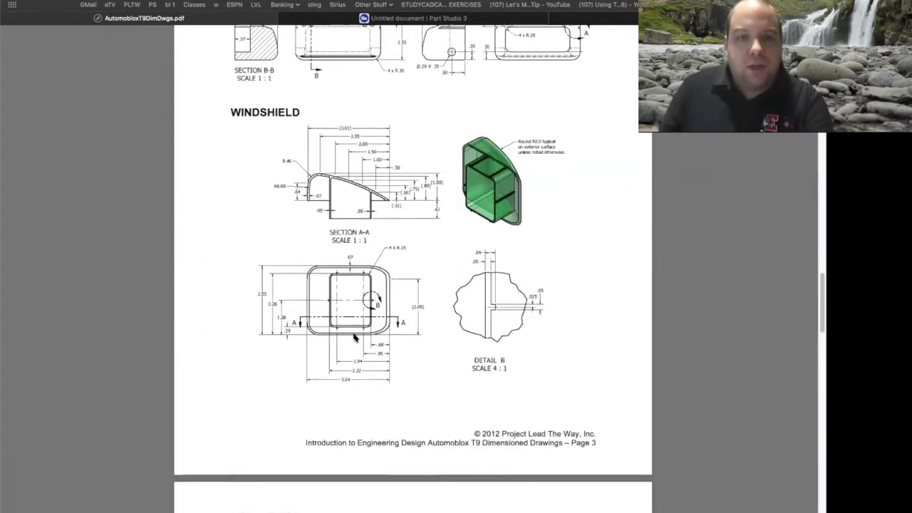
pyautogui.moveTo(463, 487)
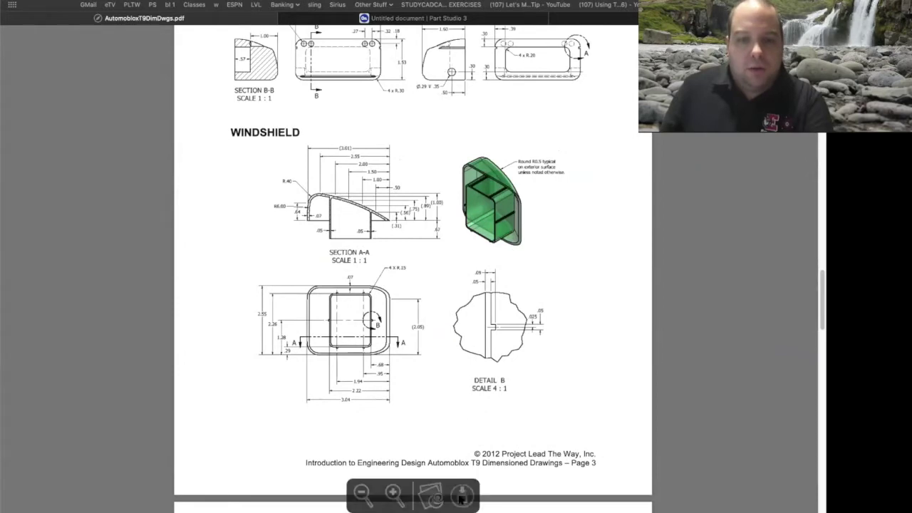
pyautogui.click(393, 495)
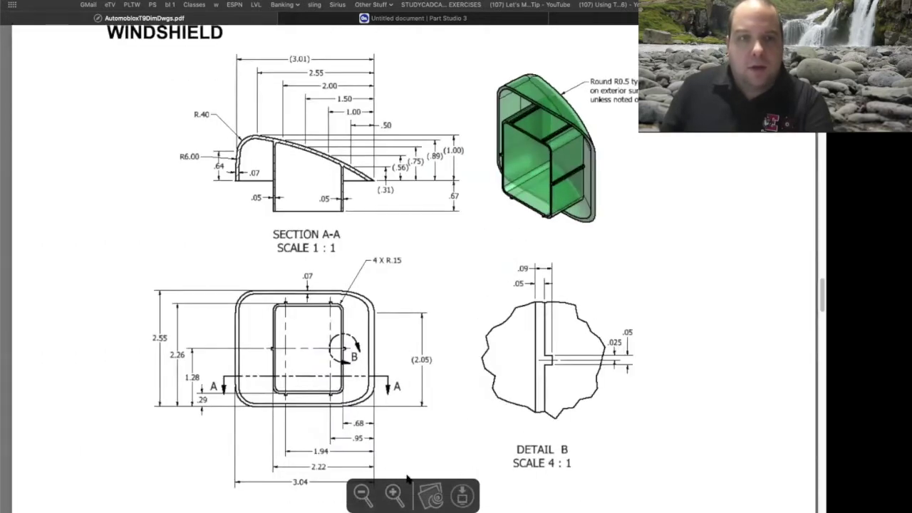
pyautogui.scroll(1, 388, 391)
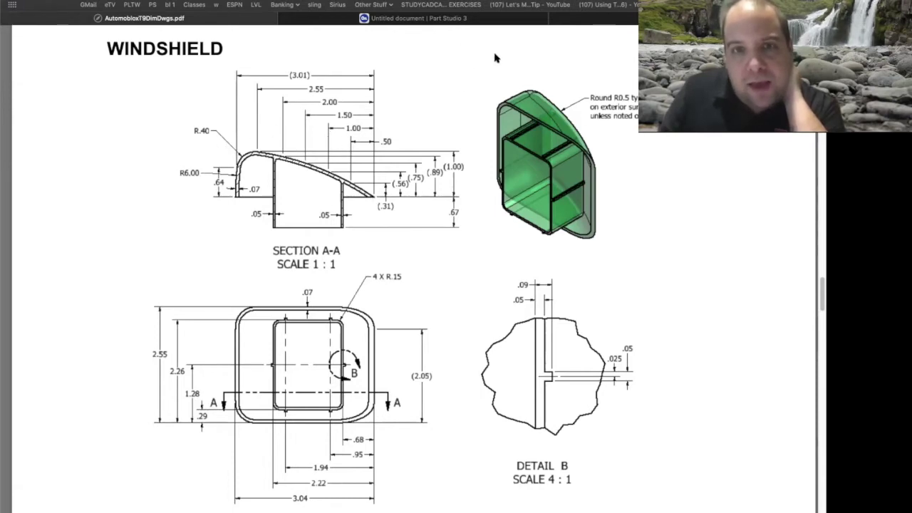
pyautogui.click(435, 16)
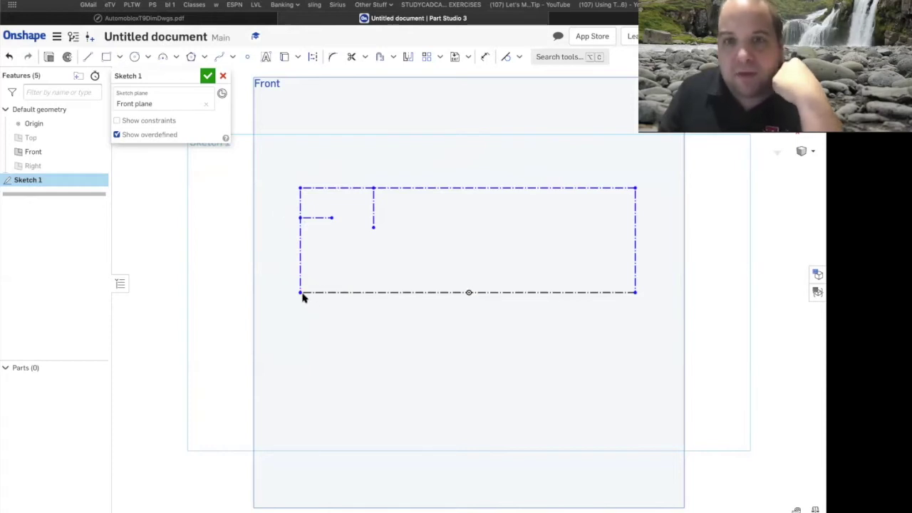
pyautogui.click(213, 20)
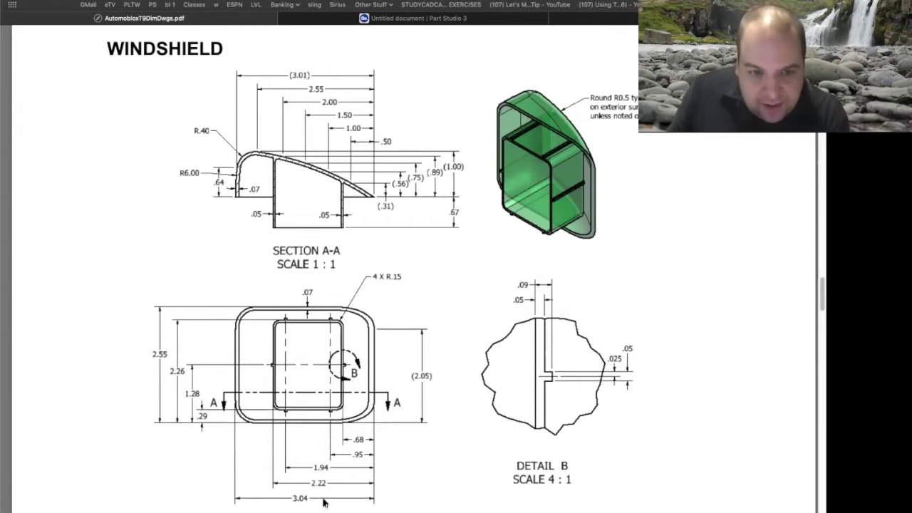
pyautogui.moveTo(351, 492)
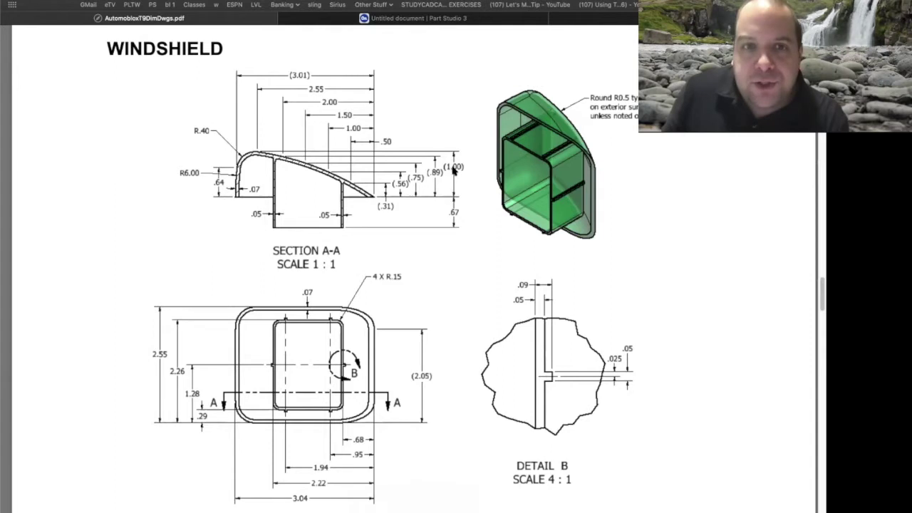
# Return to the Onshape sketch and dimension the construction rectangle's height to 1 in
pyautogui.click(418, 19)
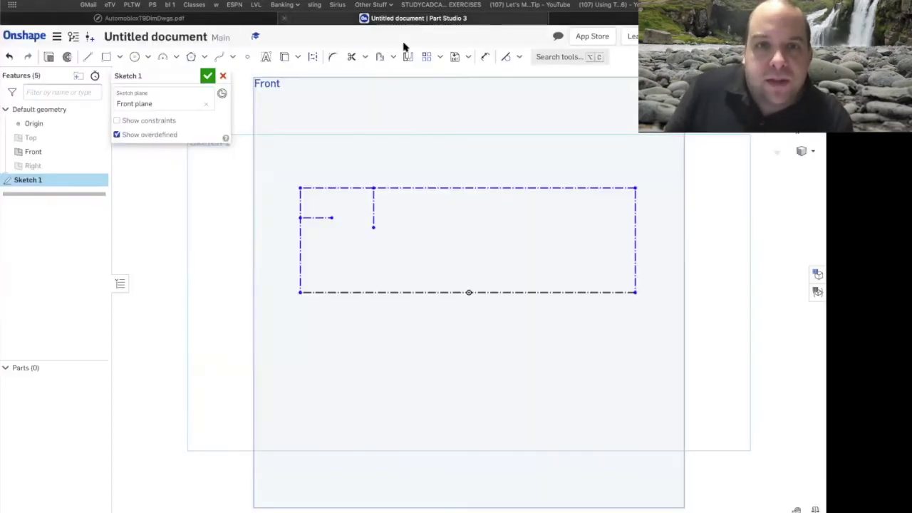
pyautogui.click(484, 57)
pyautogui.click(636, 223)
pyautogui.click(665, 229)
pyautogui.write('1')
pyautogui.press('Return')
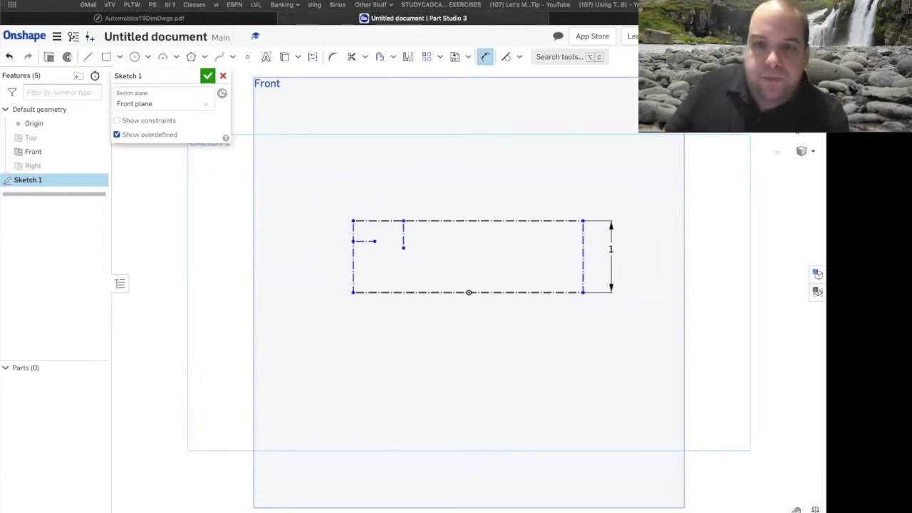
# Dimension the construction rectangle's top edge to a length of 3.04 in
pyautogui.click(493, 220)
pyautogui.click(483, 169)
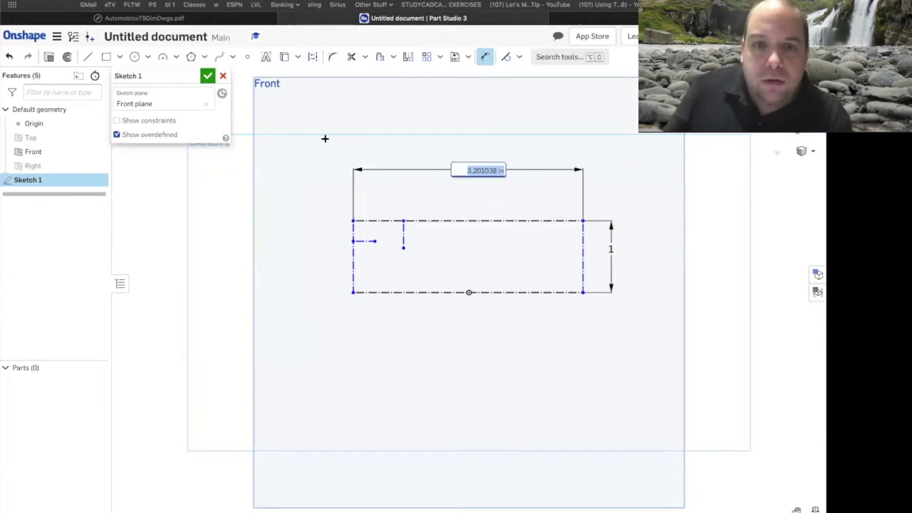
pyautogui.write('3.04')
pyautogui.press('Return')
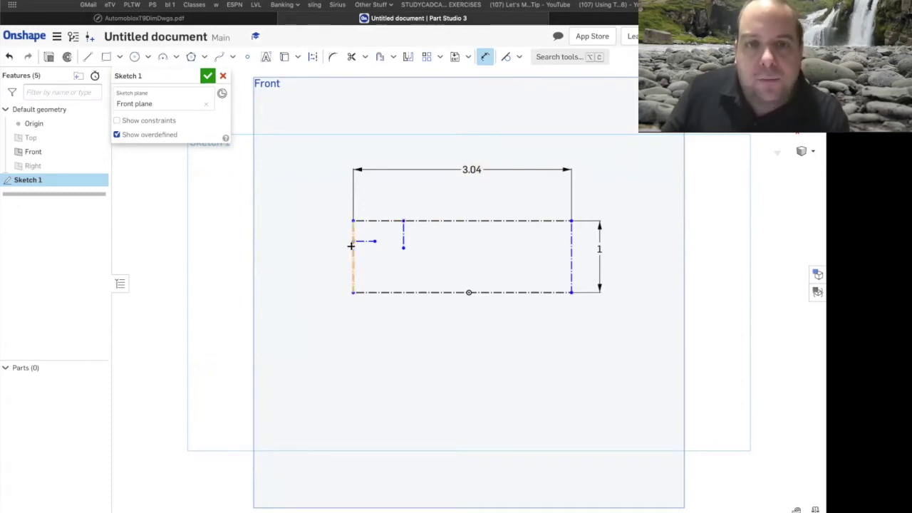
# Check the rear height in AutomobloxT9DimDwgs.pdf and dimension the short horizontal construction line 0.64 in above the rectangle's bottom edge in Onshape
pyautogui.click(218, 19)
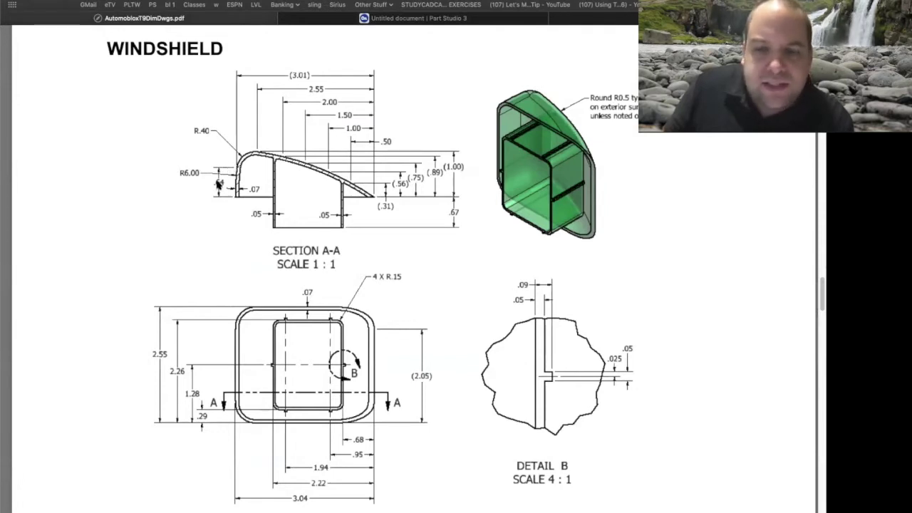
pyautogui.click(318, 14)
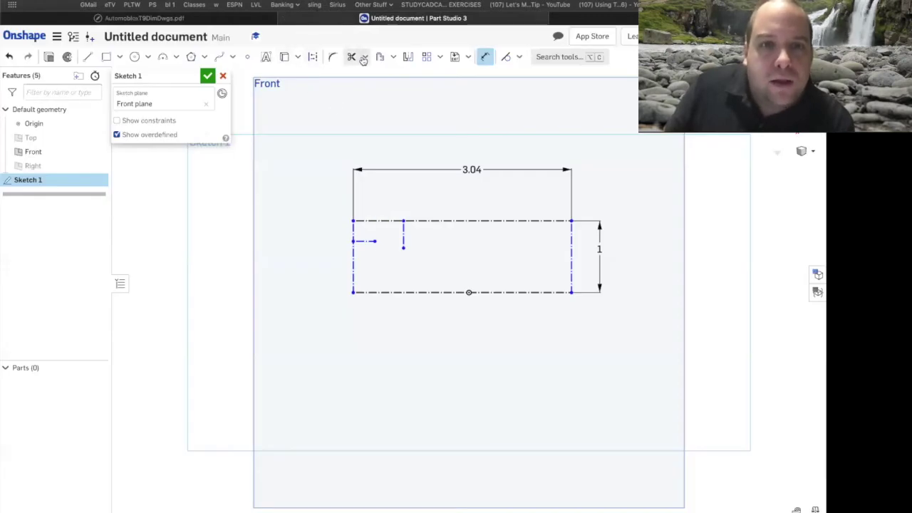
pyautogui.click(484, 59)
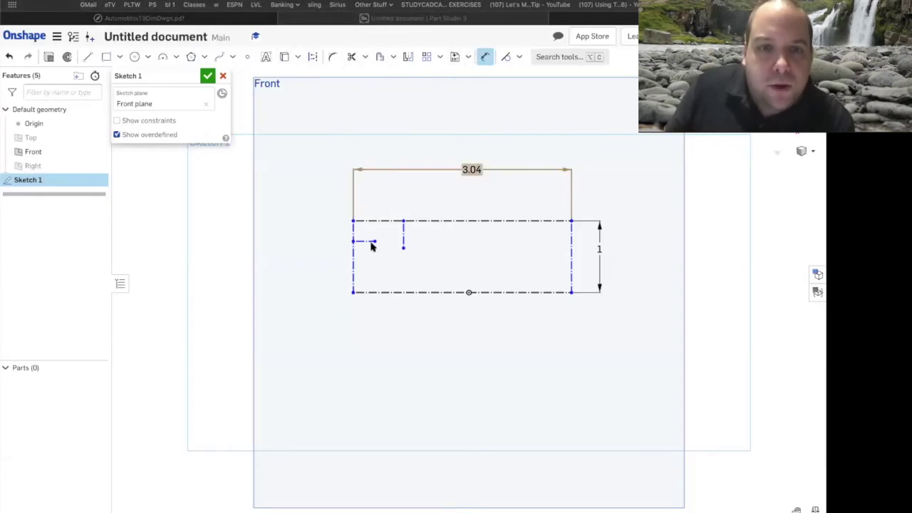
pyautogui.click(383, 184)
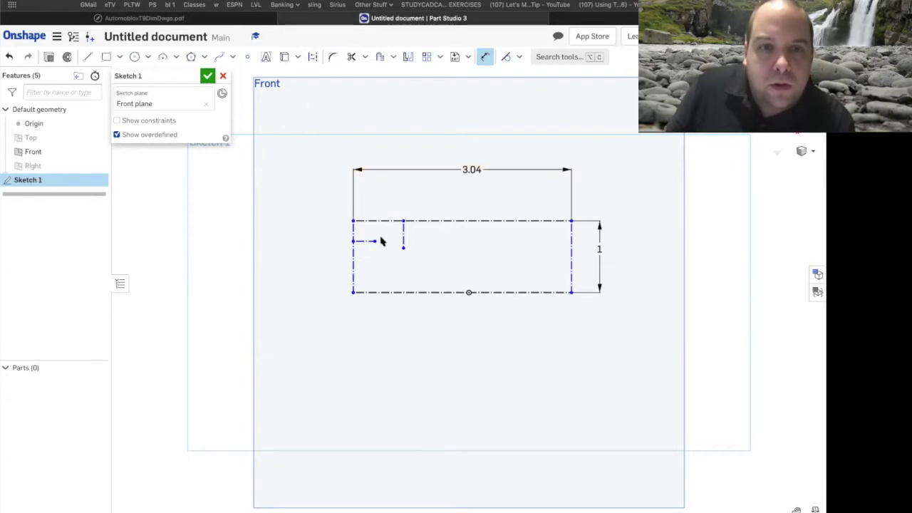
pyautogui.click(363, 240)
pyautogui.click(360, 292)
pyautogui.click(320, 278)
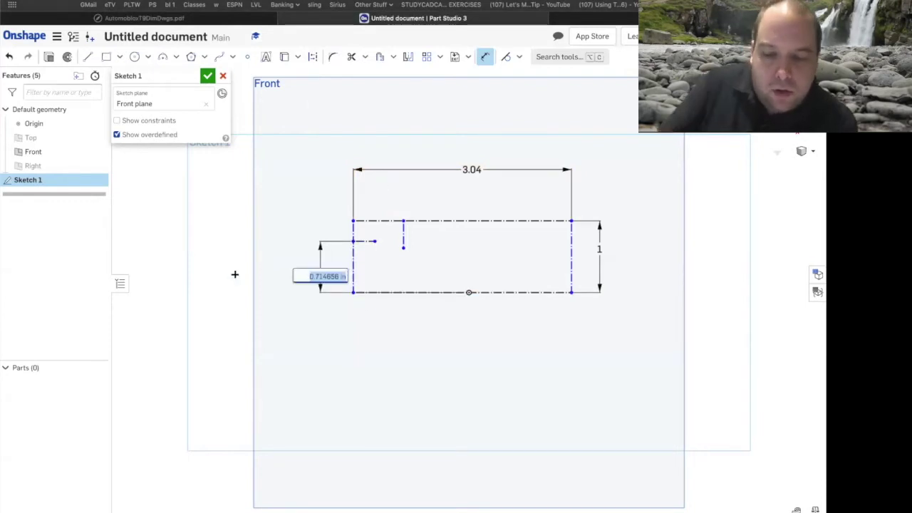
pyautogui.press('BackSpace')
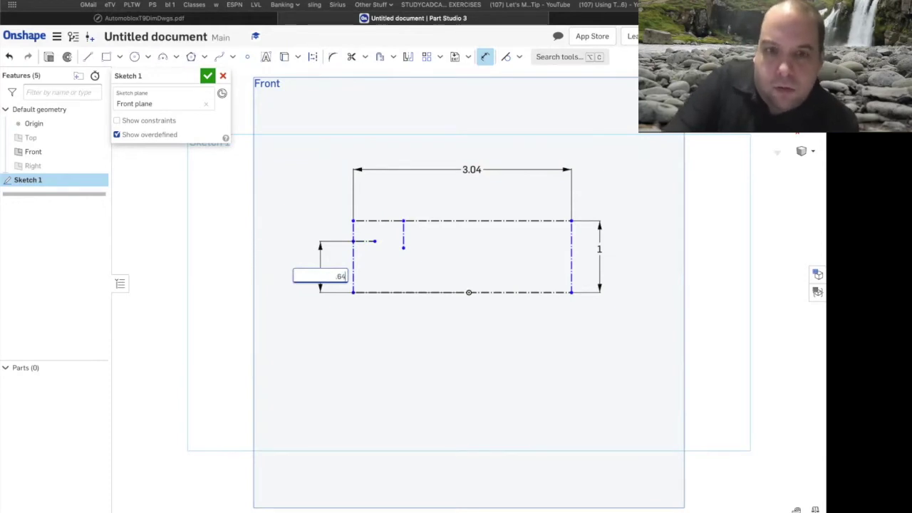
pyautogui.click(271, 274)
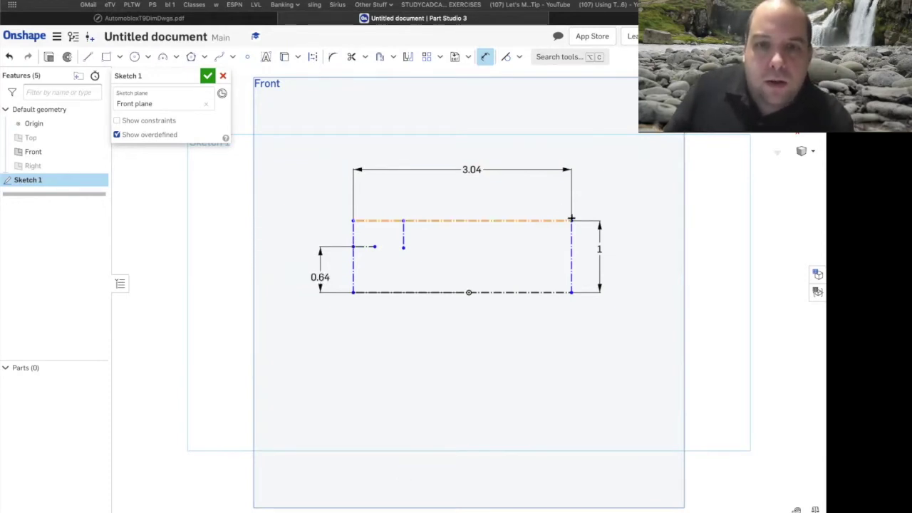
# Dimension the short vertical construction line 2.55 in from the rectangle's right edge
pyautogui.click(404, 221)
pyautogui.click(401, 193)
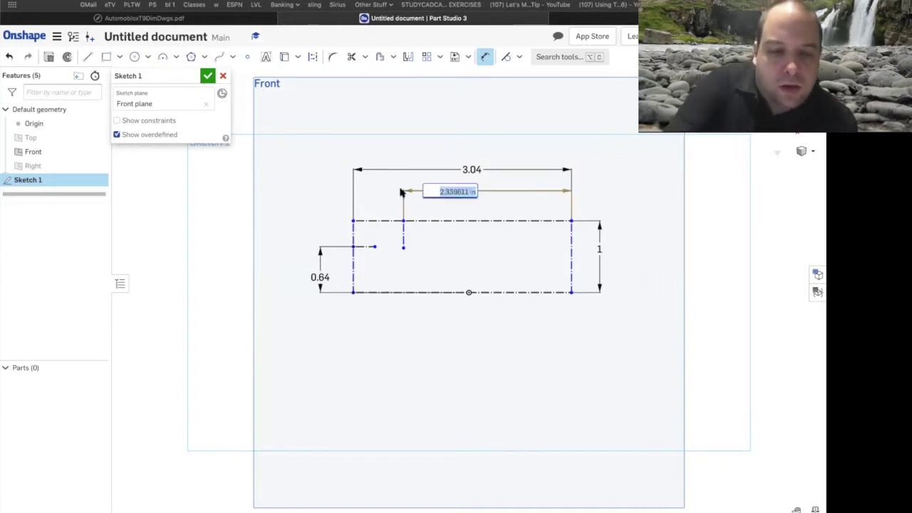
pyautogui.write('2.55')
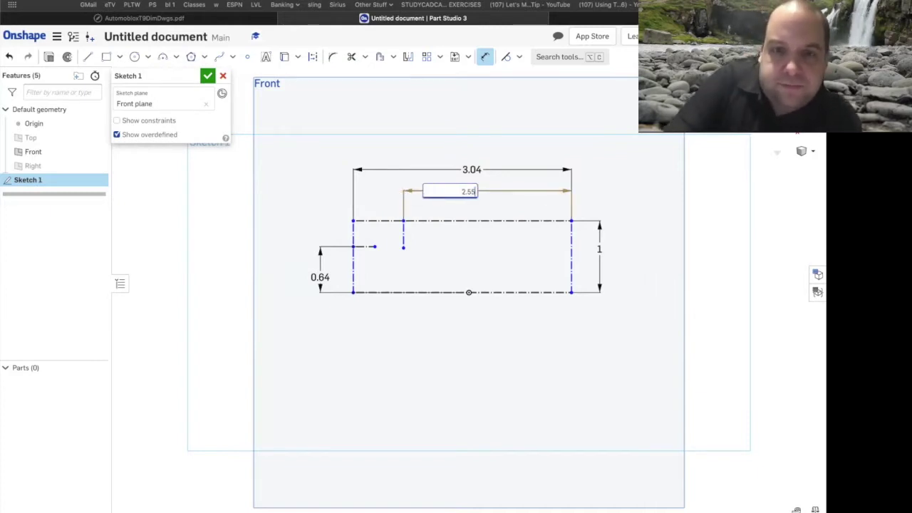
pyautogui.press('Return')
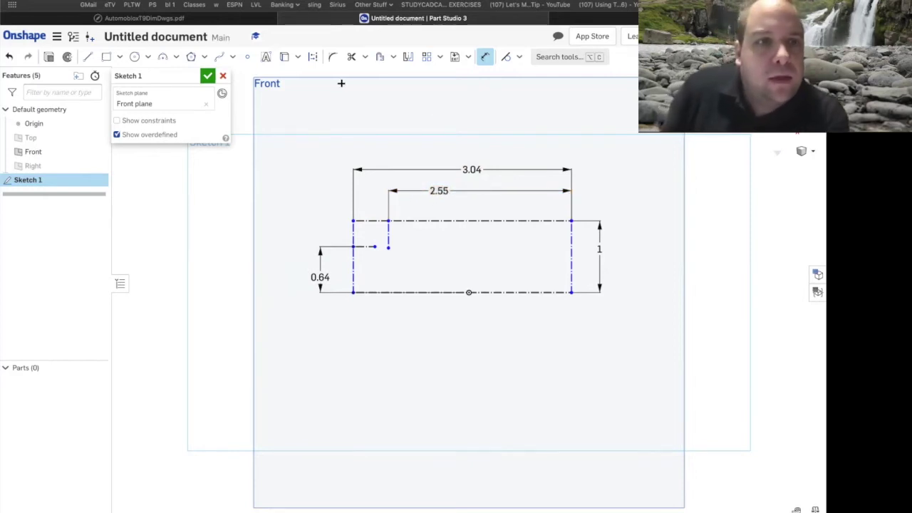
# Draw a three-point arc from the rectangle's lower-right corner to the upper end of the short vertical line, with a radius of 6 in
pyautogui.click(162, 56)
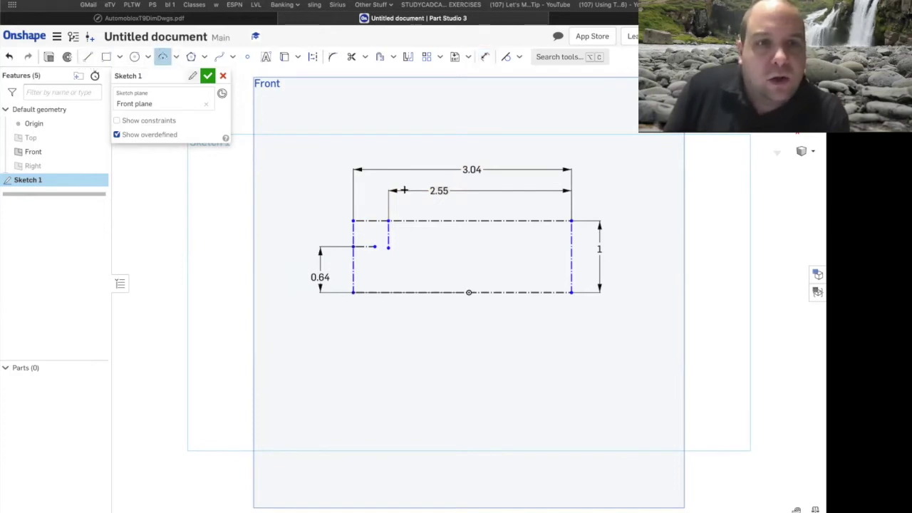
pyautogui.click(571, 292)
pyautogui.click(388, 220)
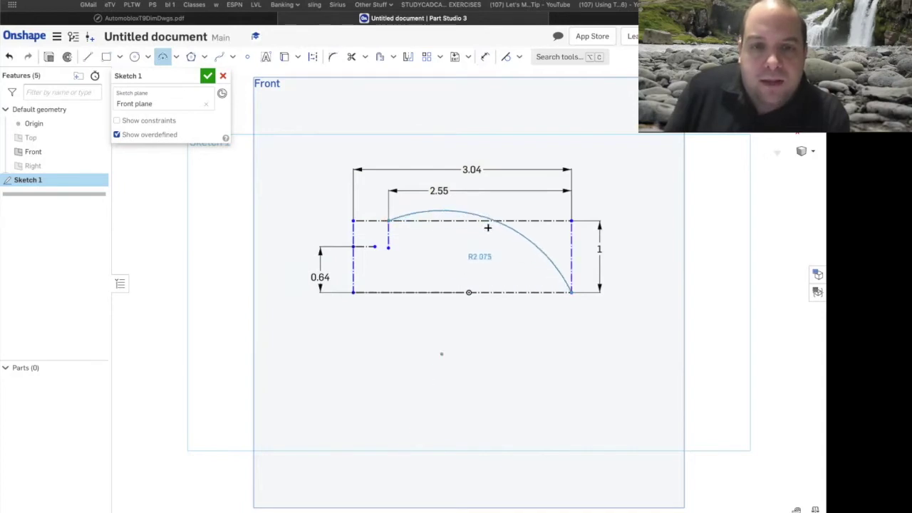
pyautogui.click(491, 232)
pyautogui.doubleClick(482, 251)
pyautogui.write('6')
pyautogui.press('Return')
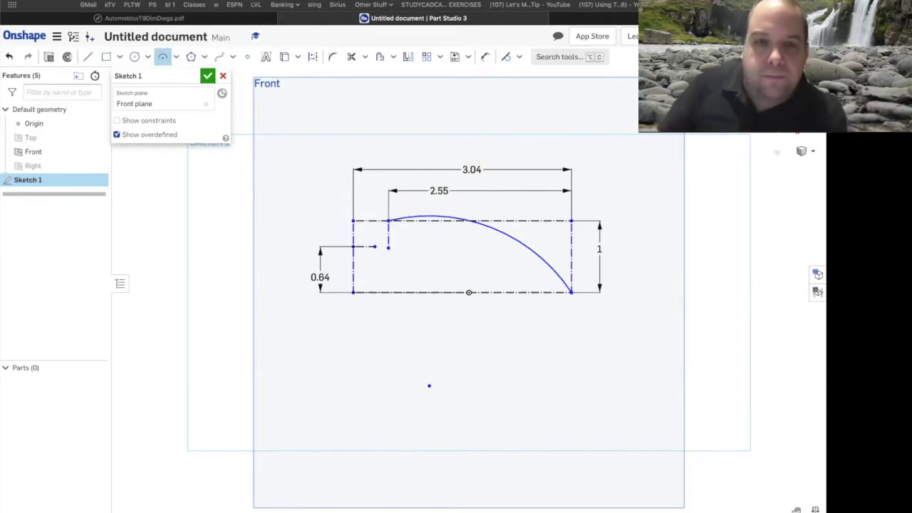
# Continue the profile with a 0.4 in radius arc from the long arc's upper end to the short horizontal line's left end
pyautogui.click(387, 222)
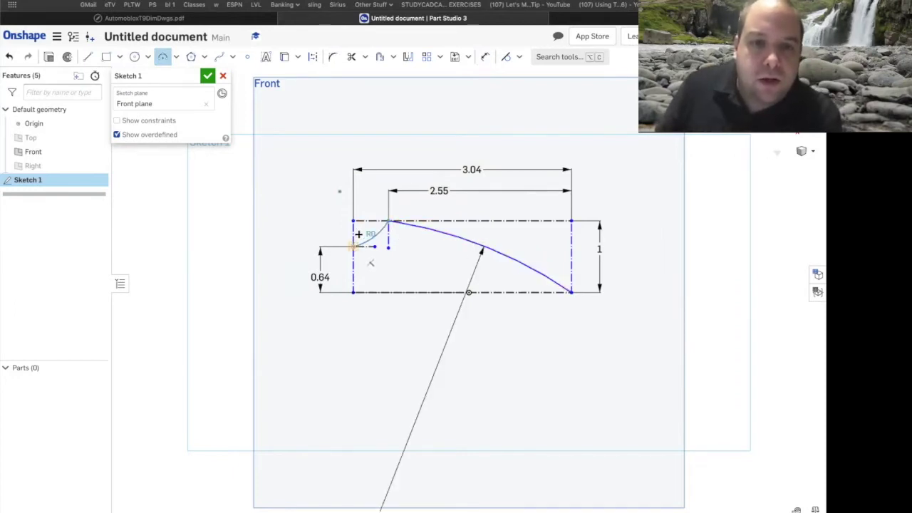
pyautogui.click(353, 246)
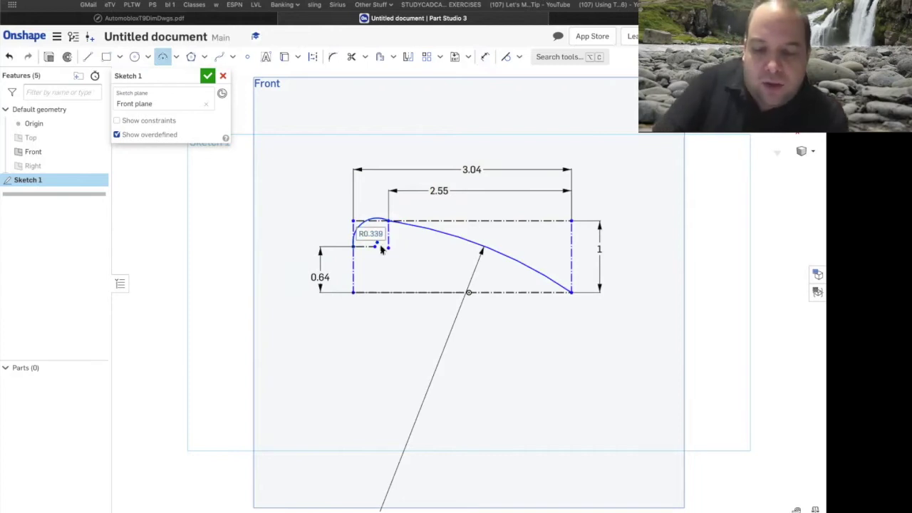
pyautogui.click(381, 248)
pyautogui.press('Escape')
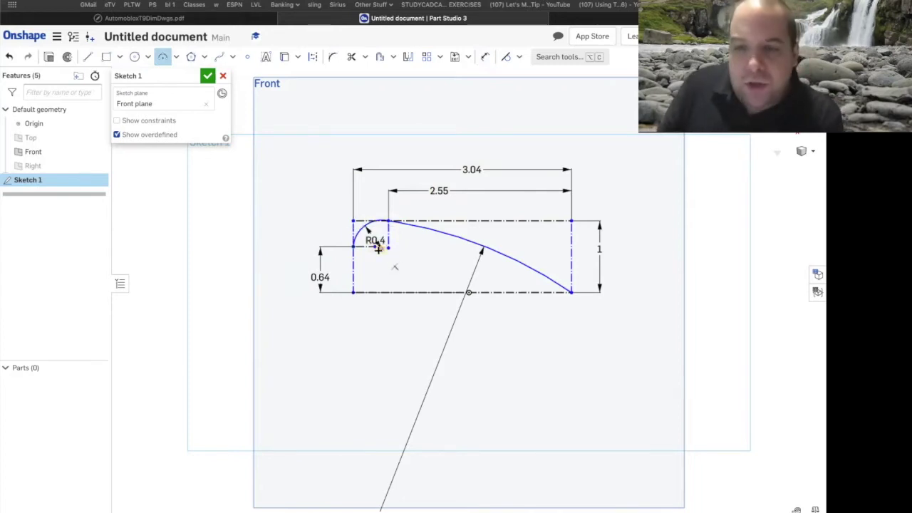
# Add a slightly outward-bowed arc of 6 in radius from the small arc's lower end to the rectangle's lower-left corner
pyautogui.click(351, 246)
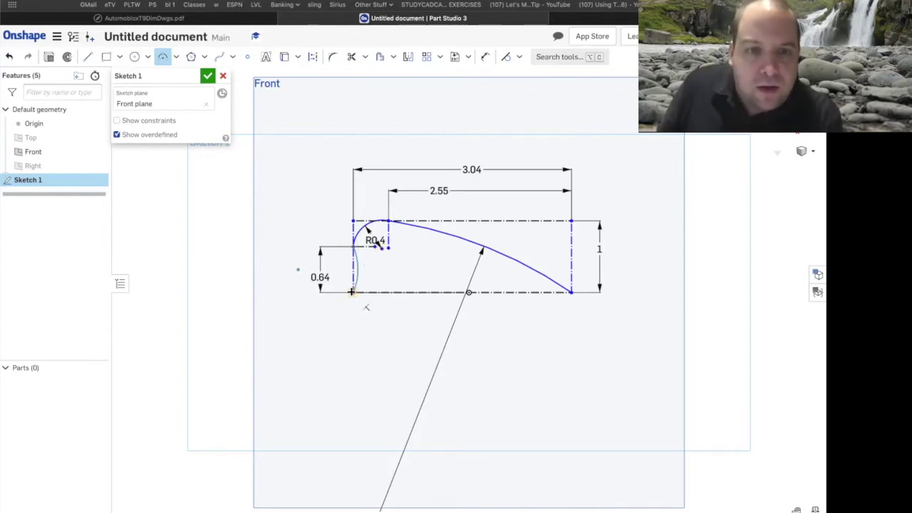
pyautogui.click(340, 279)
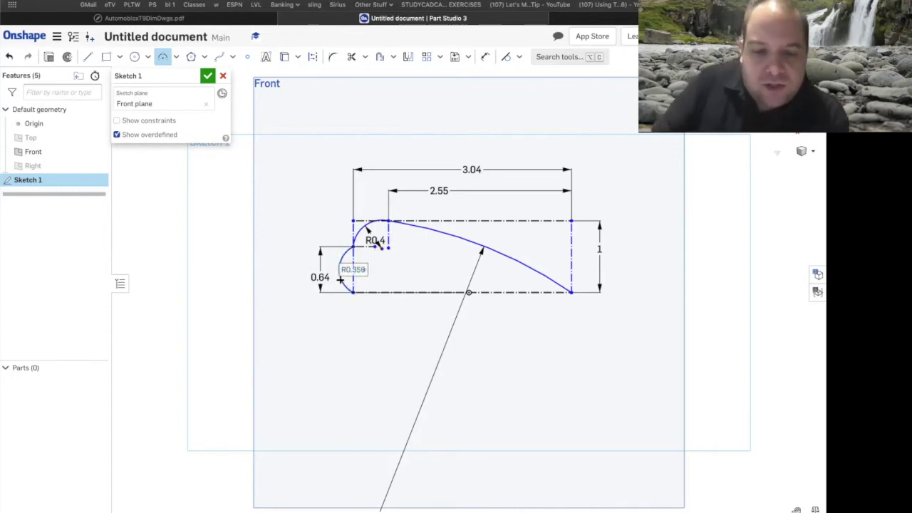
pyautogui.moveTo(342, 281); pyautogui.dragTo(781, 270)
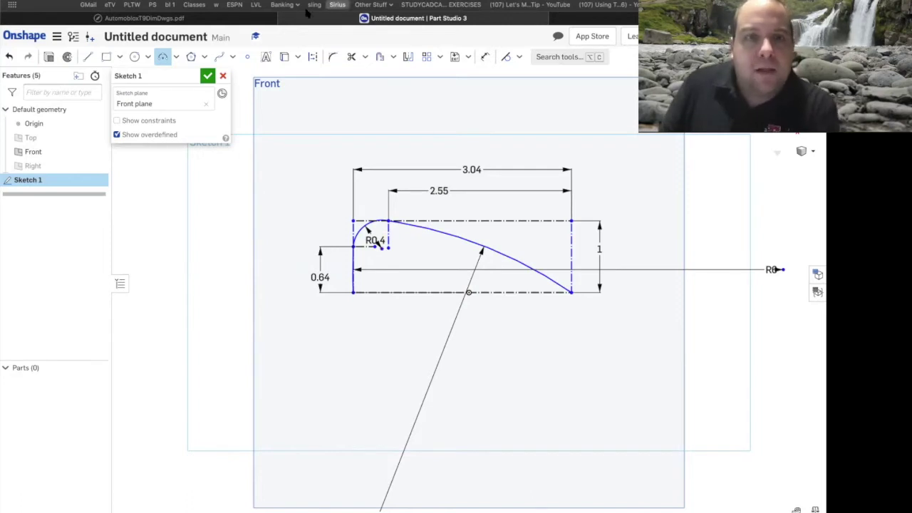
# Check the profile against Section A-A in AutomobloxT9DimDwgs.pdf, close it in Onshape with a line along the bottom edge, and finish the sketch
pyautogui.click(257, 19)
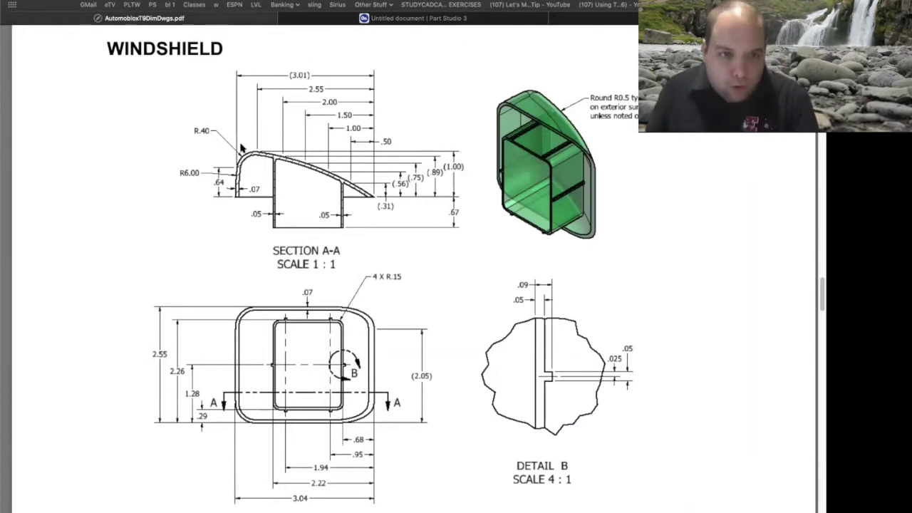
pyautogui.moveTo(477, 17)
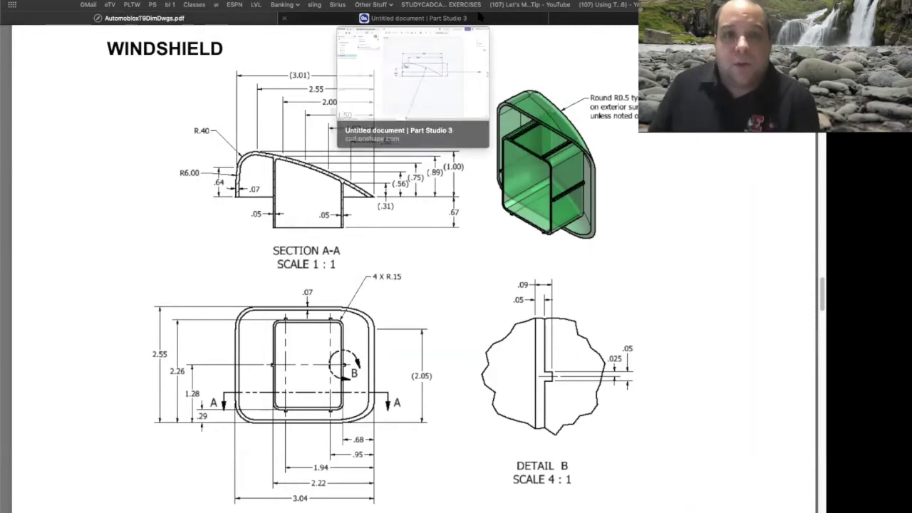
pyautogui.click(476, 17)
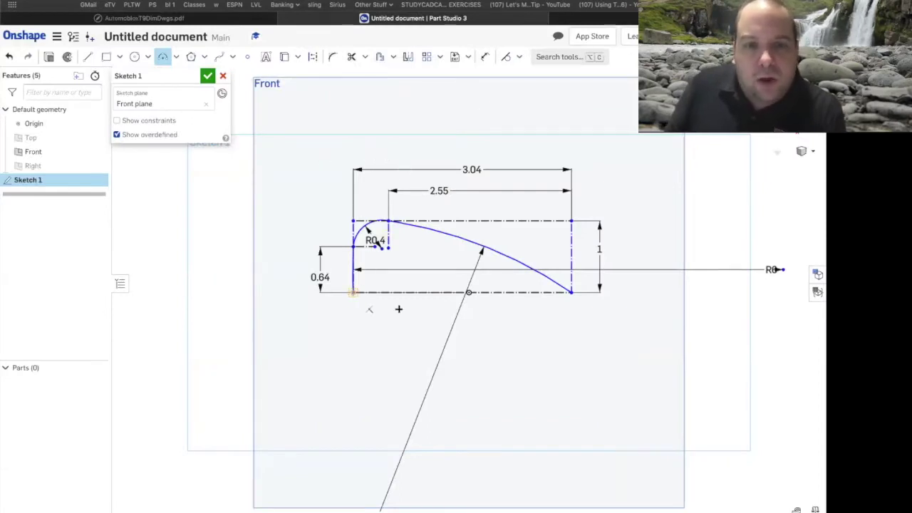
pyautogui.click(480, 293)
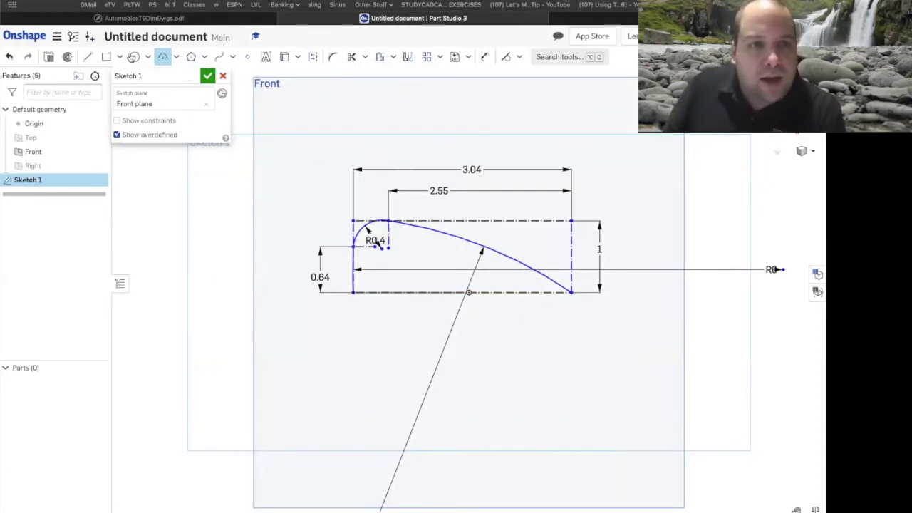
pyautogui.click(87, 56)
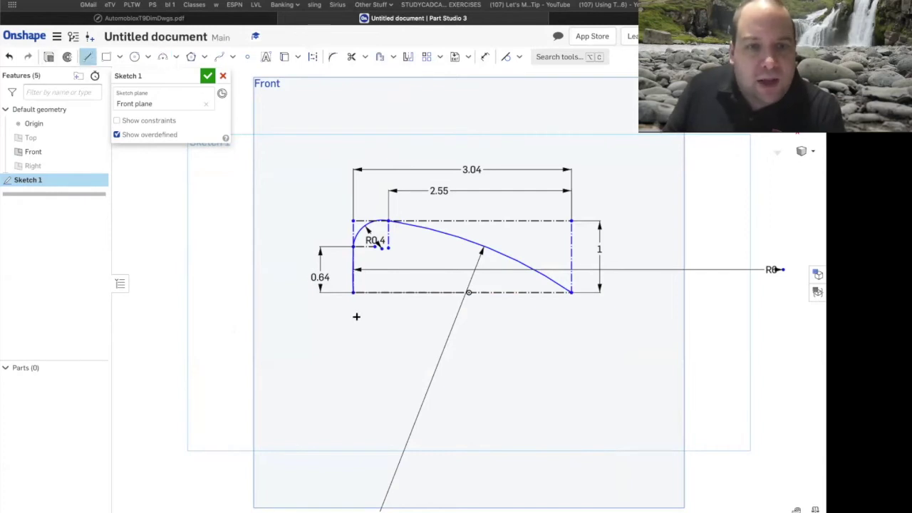
pyautogui.moveTo(352, 294)
pyautogui.mouseDown()
pyautogui.moveTo(579, 321)
pyautogui.moveTo(574, 299)
pyautogui.moveTo(588, 309)
pyautogui.moveTo(571, 293)
pyautogui.mouseUp()
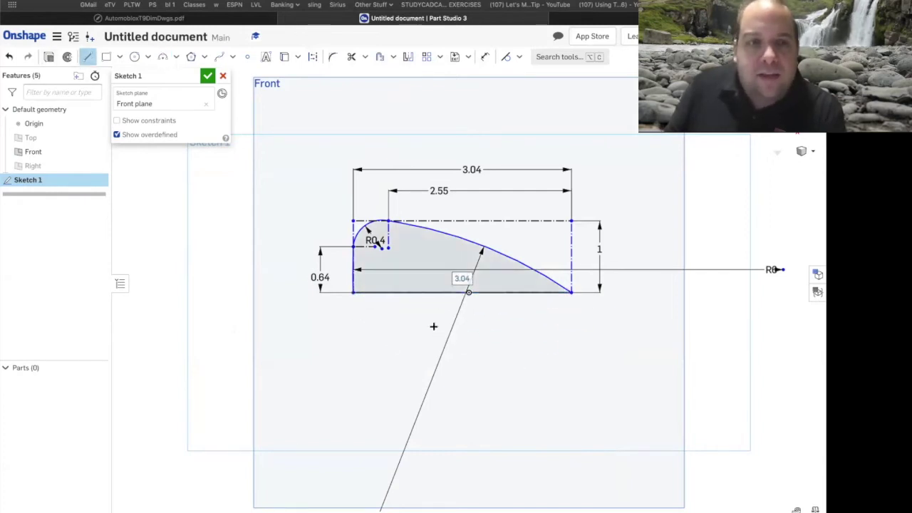
pyautogui.click(207, 76)
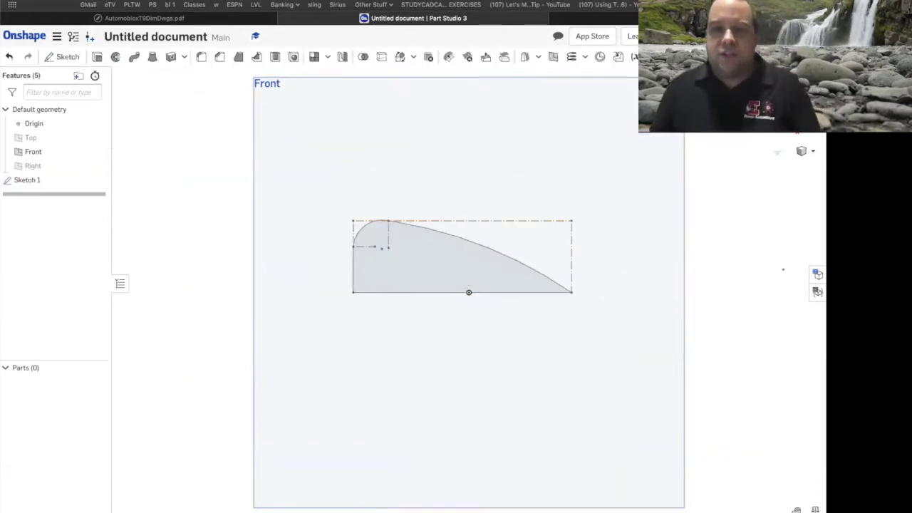
# Extrude the closed windshield profile symmetrically as a new solid, using the 2.55 in overall width from the PDF drawing as depth
pyautogui.moveTo(399, 227); pyautogui.dragTo(347, 224, button='right')
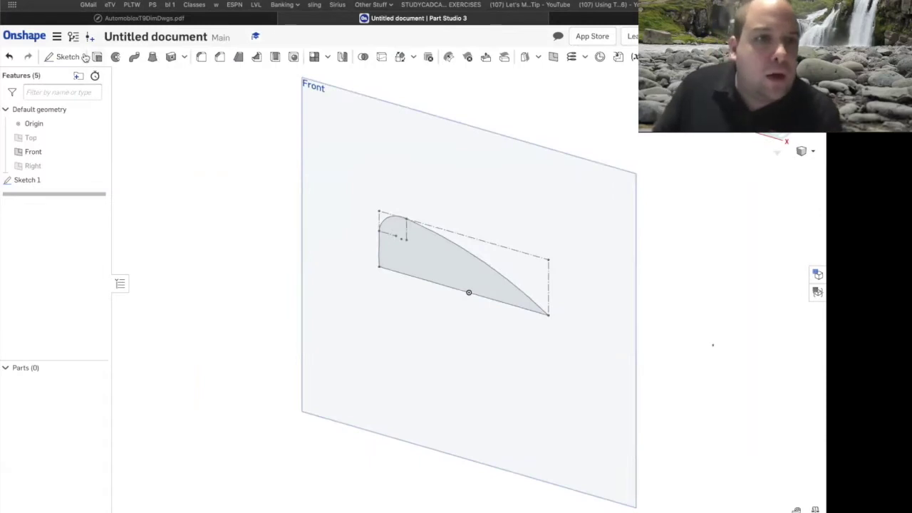
pyautogui.hotkey('shift', 'e')
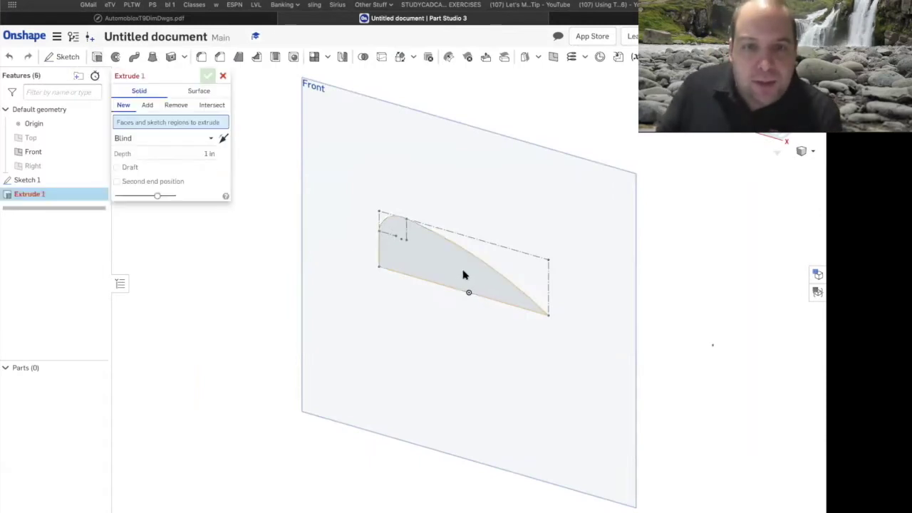
pyautogui.click(458, 270)
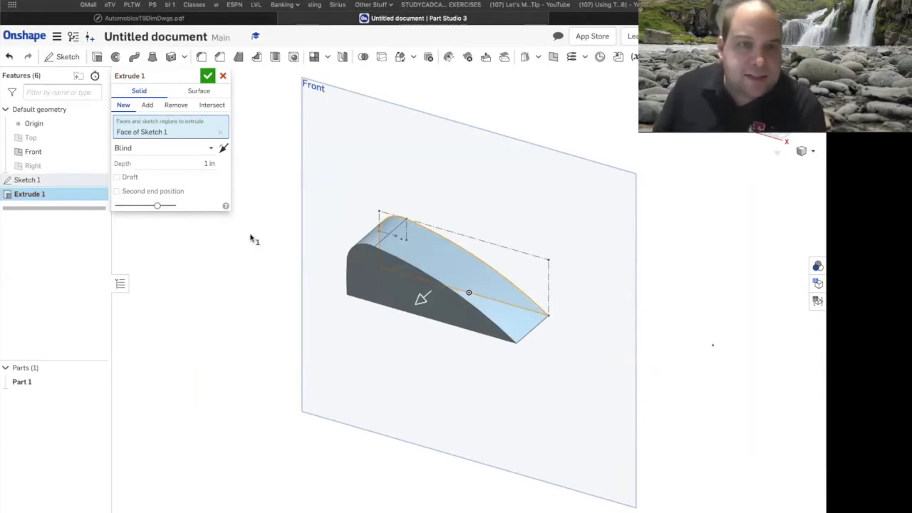
pyautogui.click(249, 19)
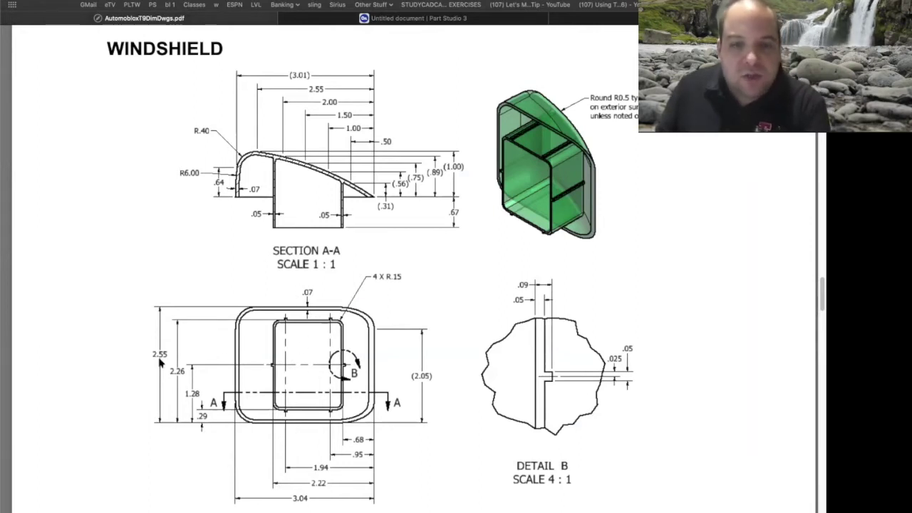
pyautogui.click(426, 18)
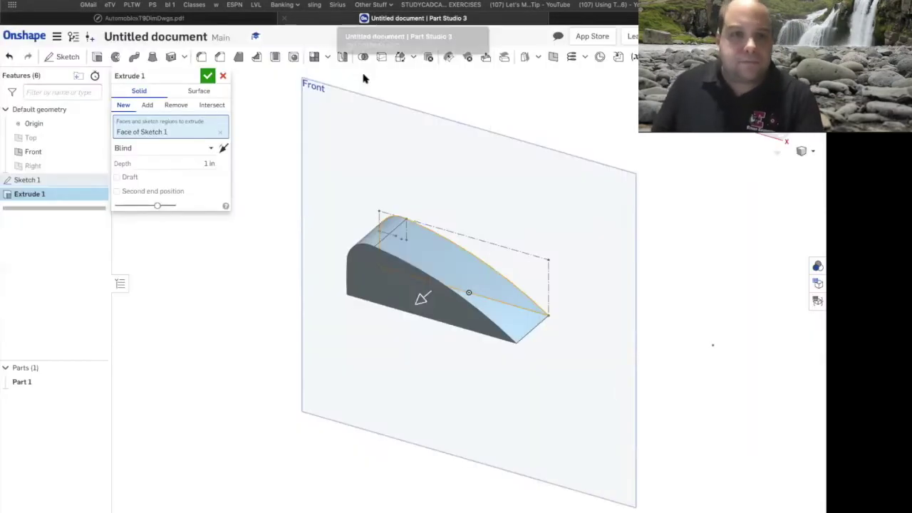
pyautogui.click(196, 164)
pyautogui.write('2.55')
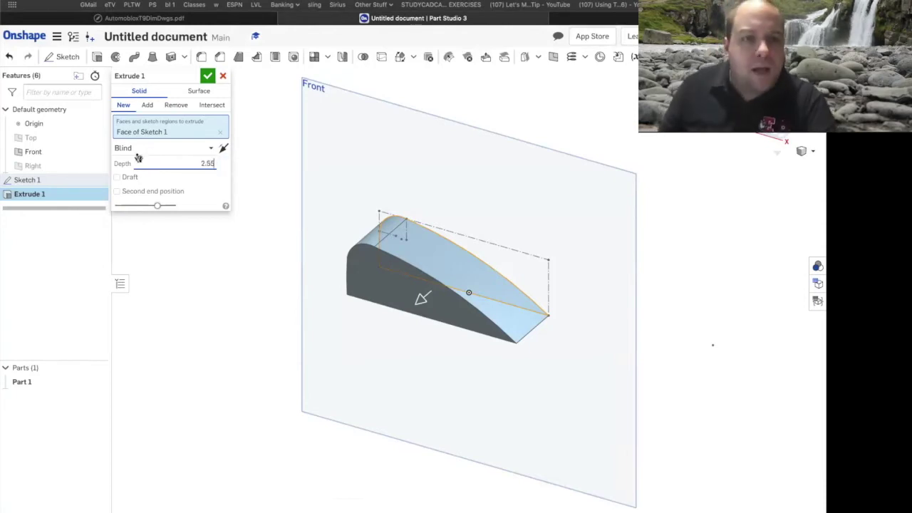
pyautogui.click(203, 150)
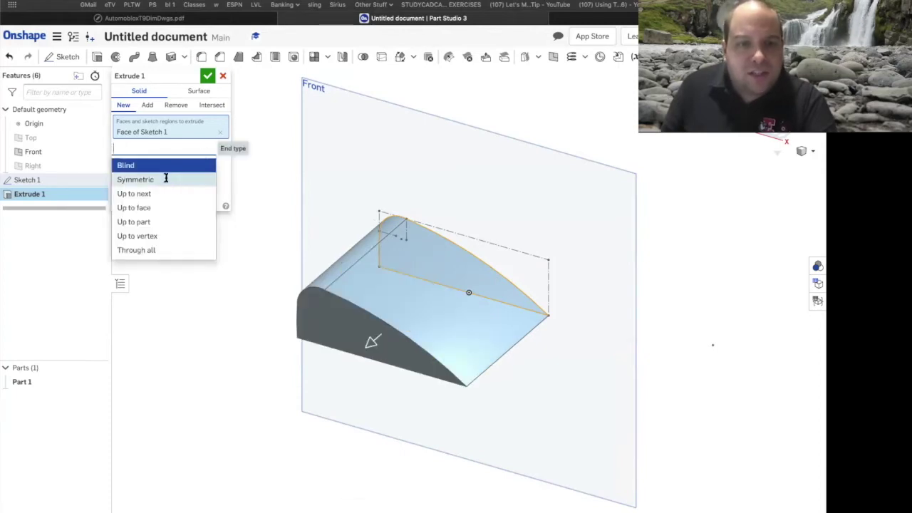
pyautogui.click(165, 179)
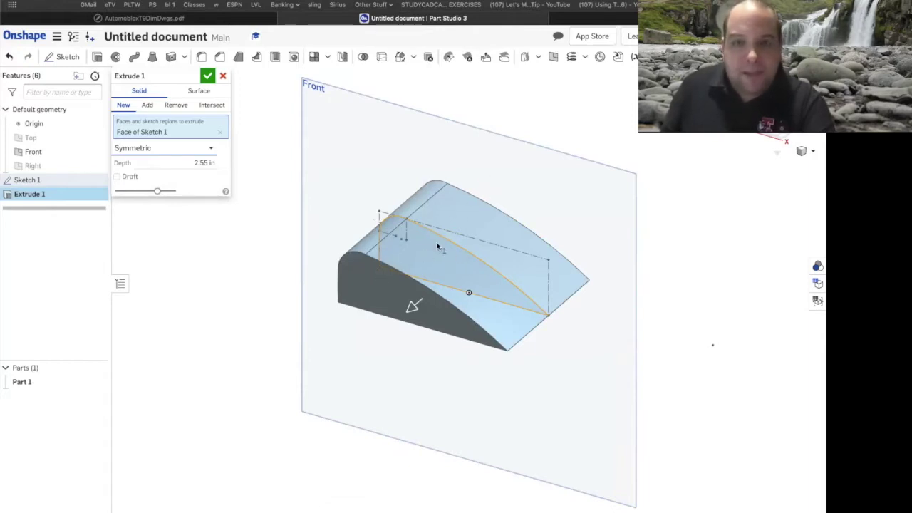
pyautogui.click(207, 75)
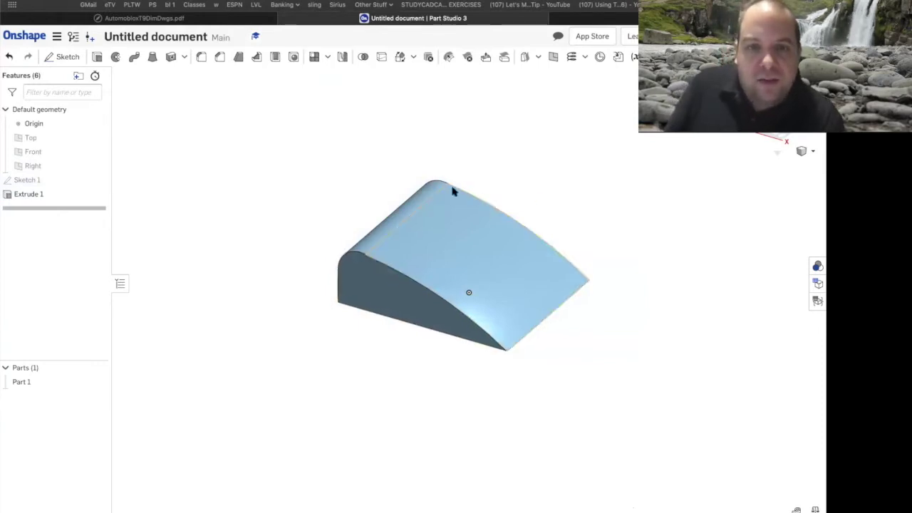
# Check the exterior round radius in AutomobloxT9DimDwgs.pdf, then try a 0.5 in fillet along one side's curved and rear edges in Onshape
pyautogui.click(221, 19)
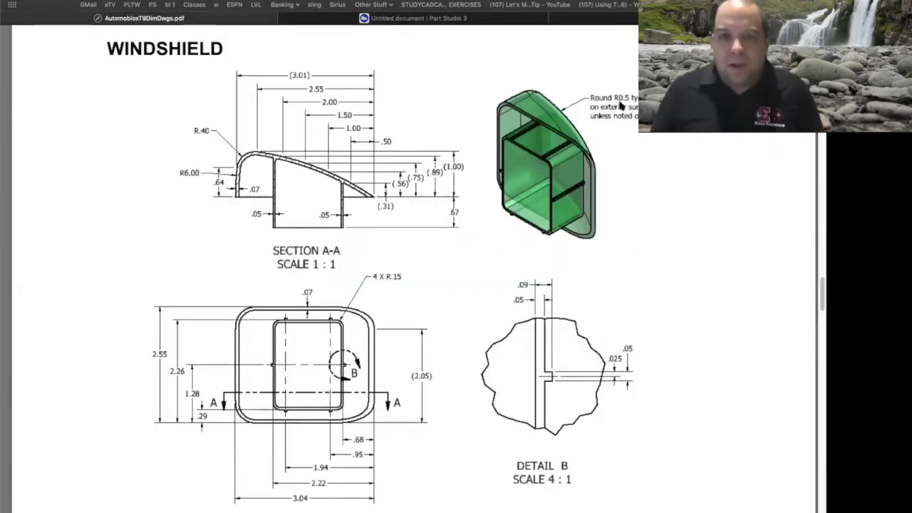
pyautogui.click(460, 19)
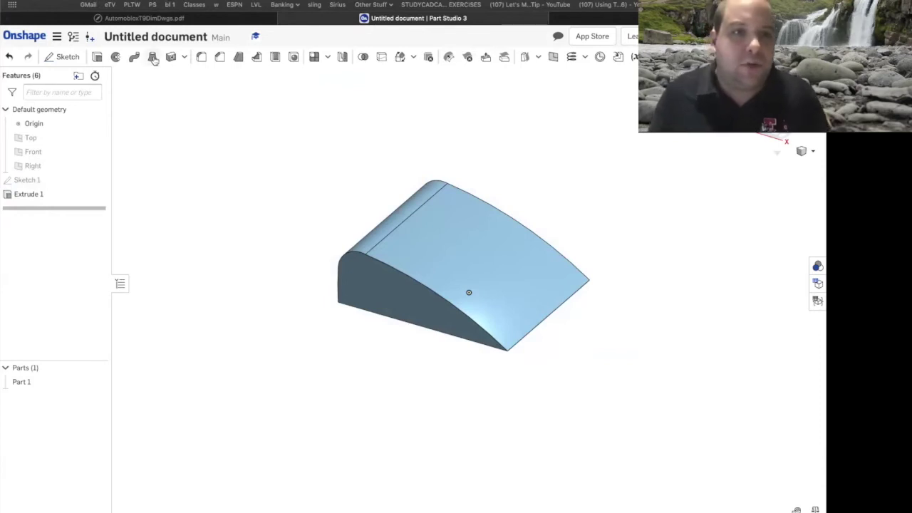
pyautogui.click(202, 57)
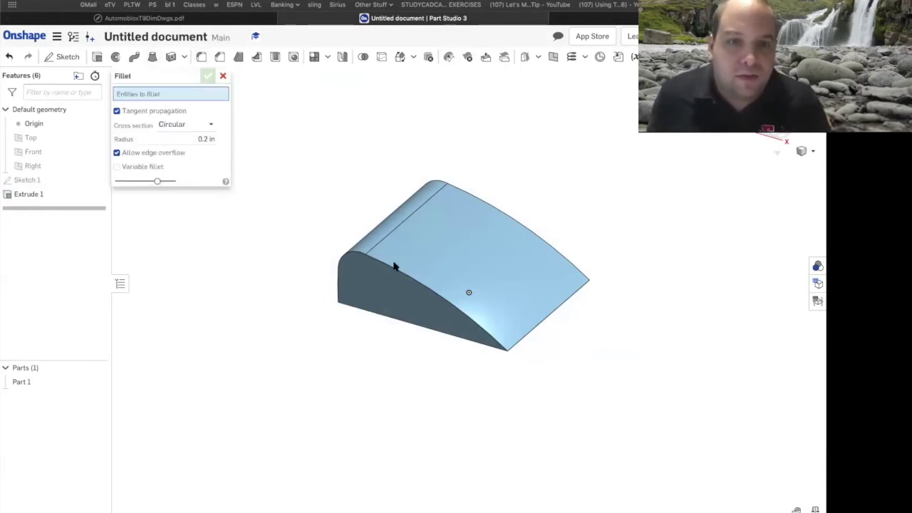
pyautogui.click(396, 269)
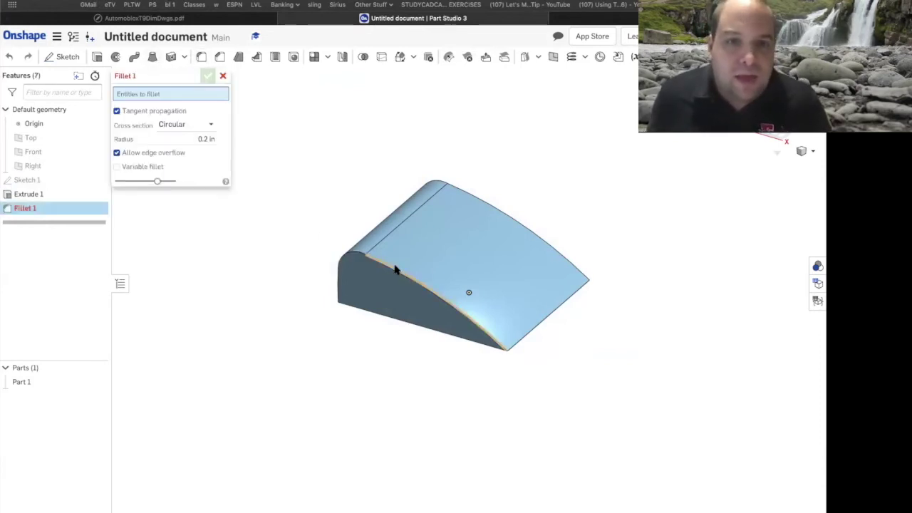
pyautogui.click(349, 253)
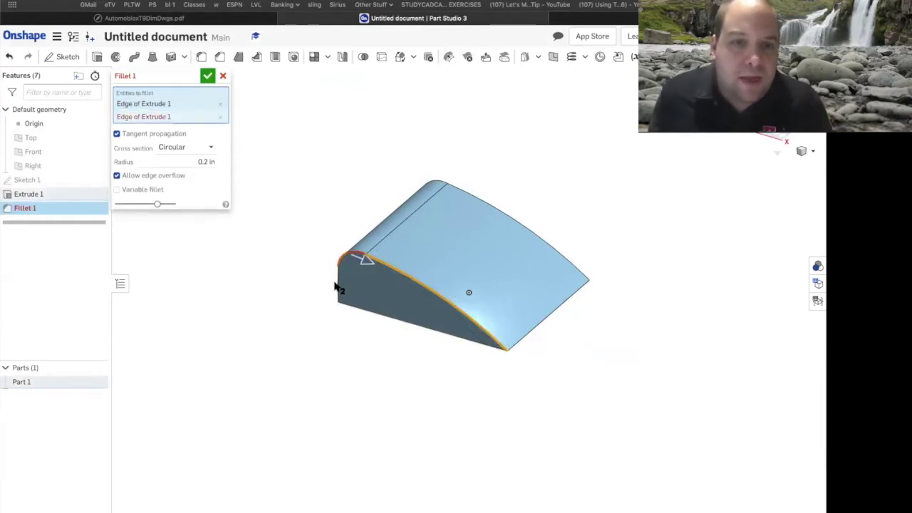
pyautogui.click(338, 285)
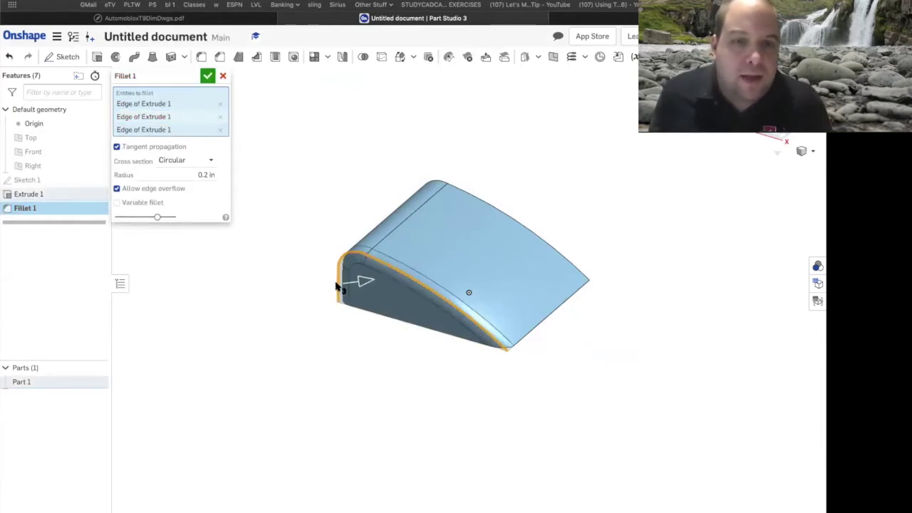
pyautogui.click(205, 176)
pyautogui.press('BackSpace')
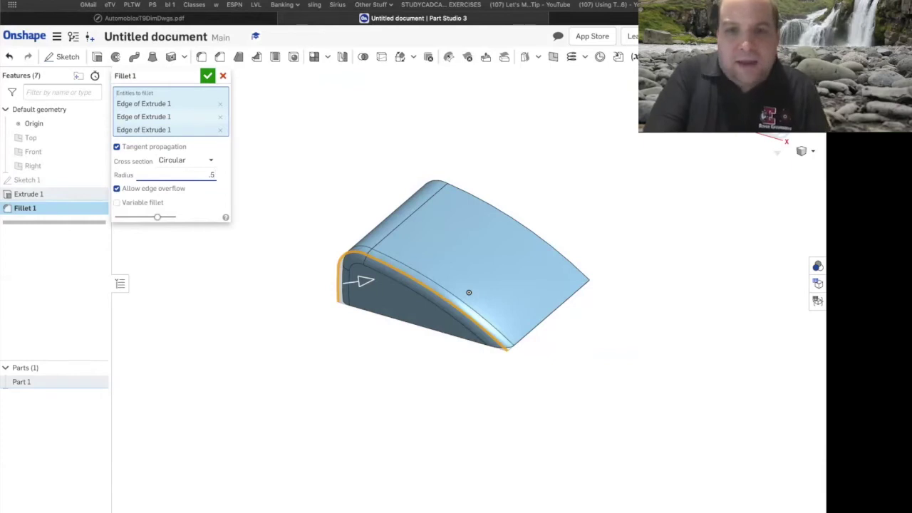
pyautogui.write('.5')
pyautogui.press('Return')
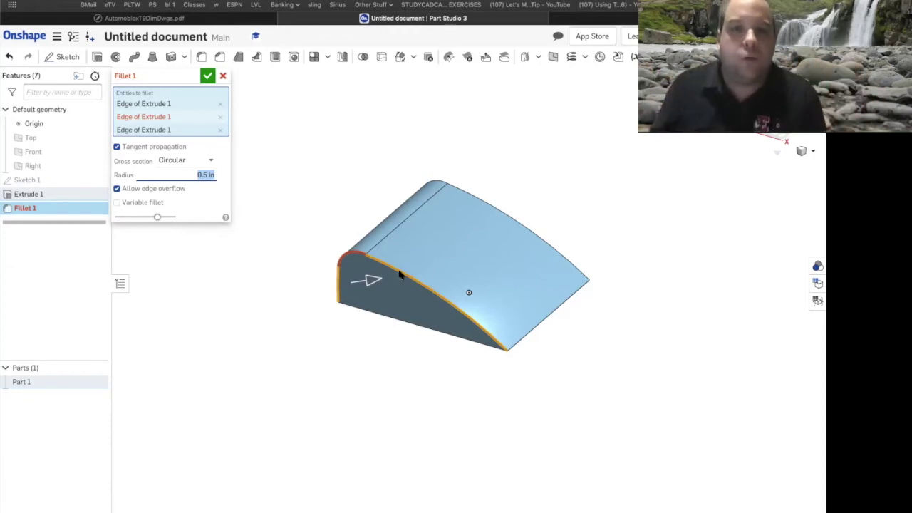
pyautogui.click(223, 75)
pyautogui.hotkey('ctrl', 'z')
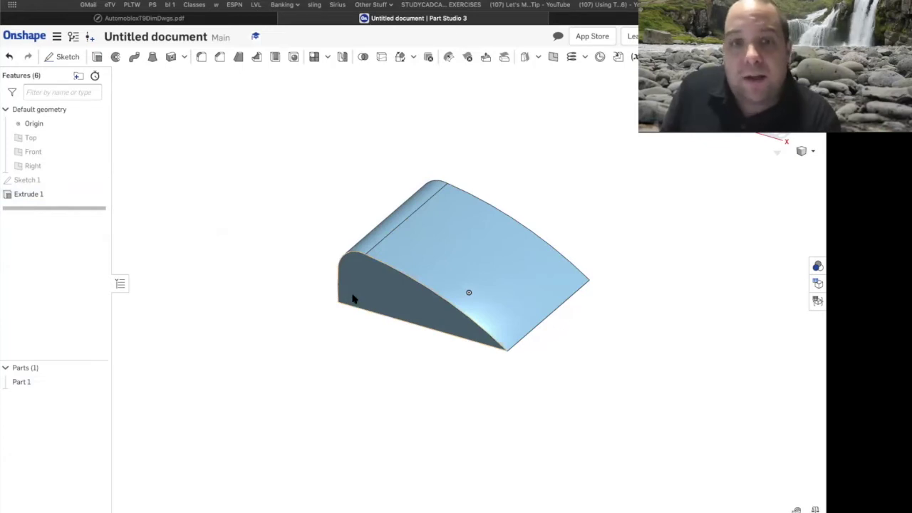
# Edit the windshield profile sketch and delete its 2.55 in horizontal and 0.64 in vertical dimensions
pyautogui.doubleClick(35, 183)
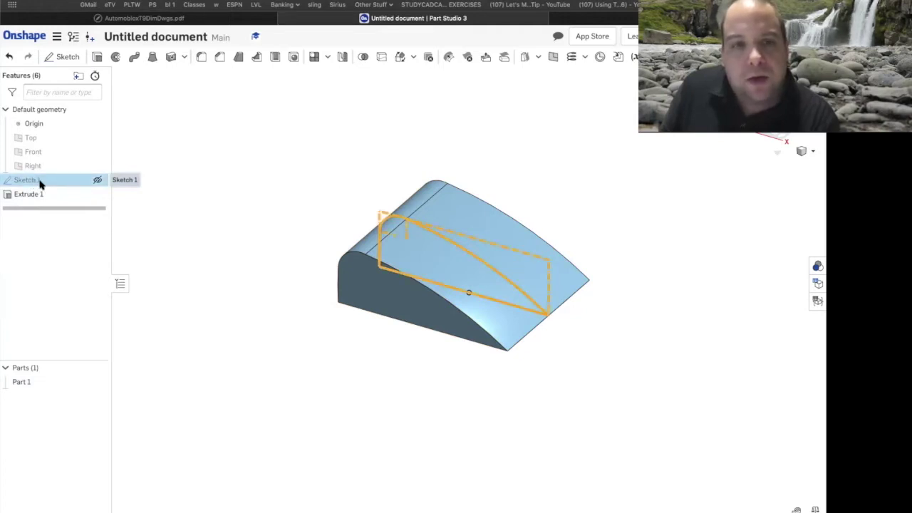
pyautogui.press('n')
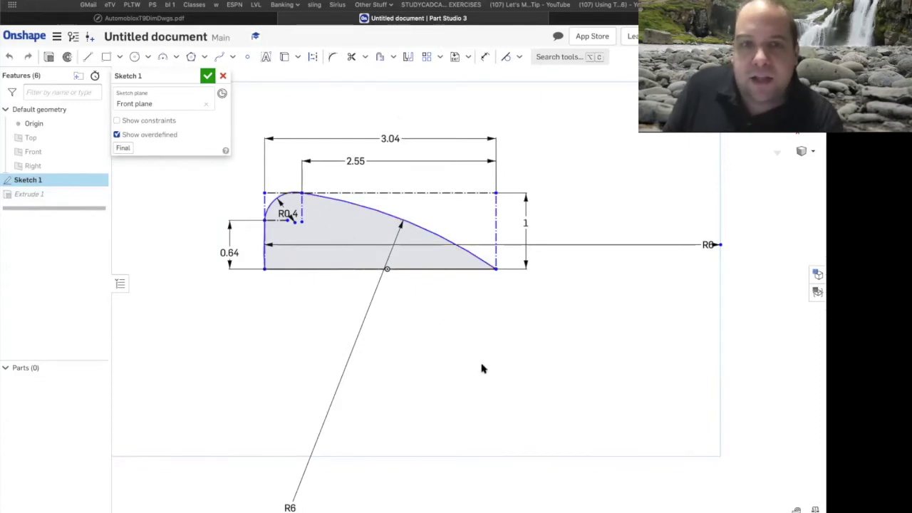
pyautogui.rightClick(356, 162)
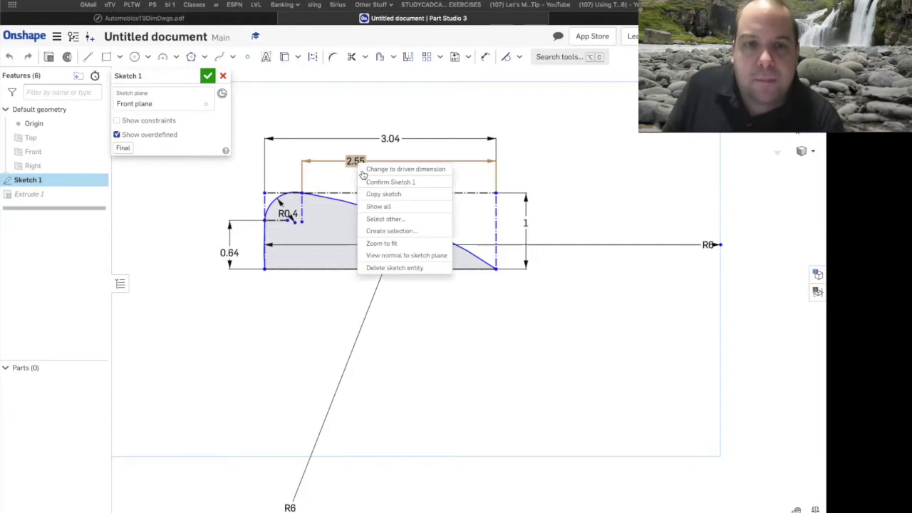
pyautogui.click(392, 265)
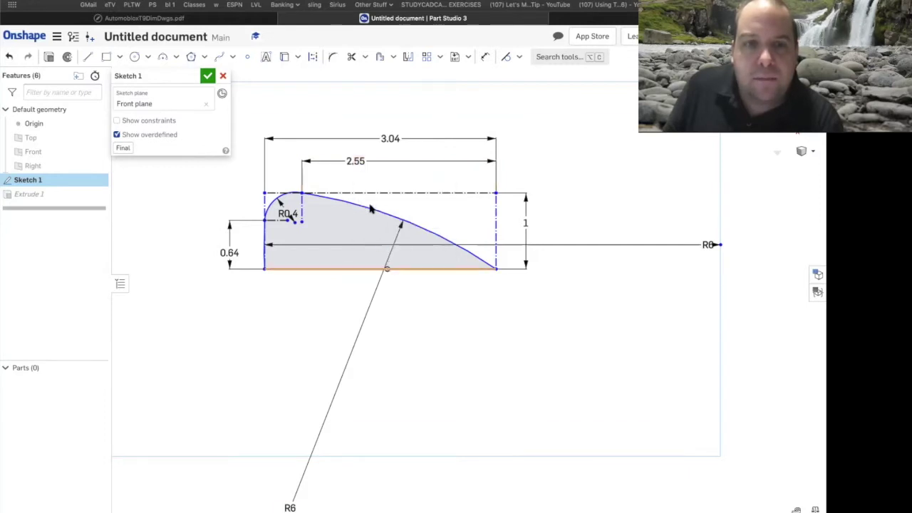
pyautogui.rightClick(230, 254)
pyautogui.click(264, 358)
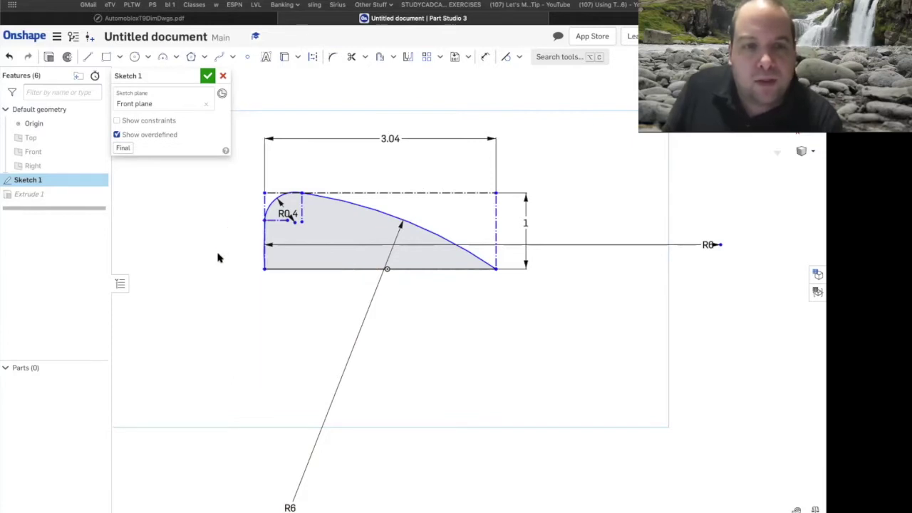
# Add a tangent constraint between the long 6 in radius top arc and the 0.4 in radius corner arc
pyautogui.scroll(2, 273, 192)
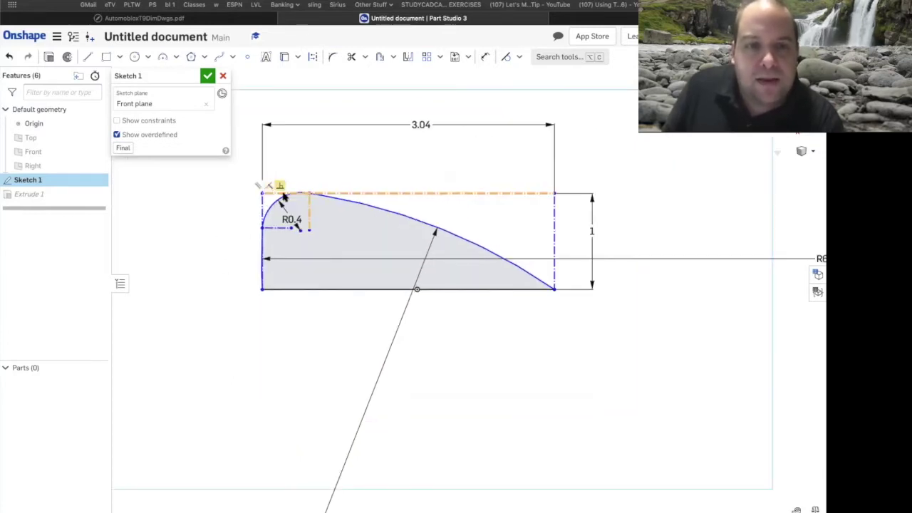
pyautogui.scroll(4, 283, 198)
pyautogui.scroll(-1, 278, 196)
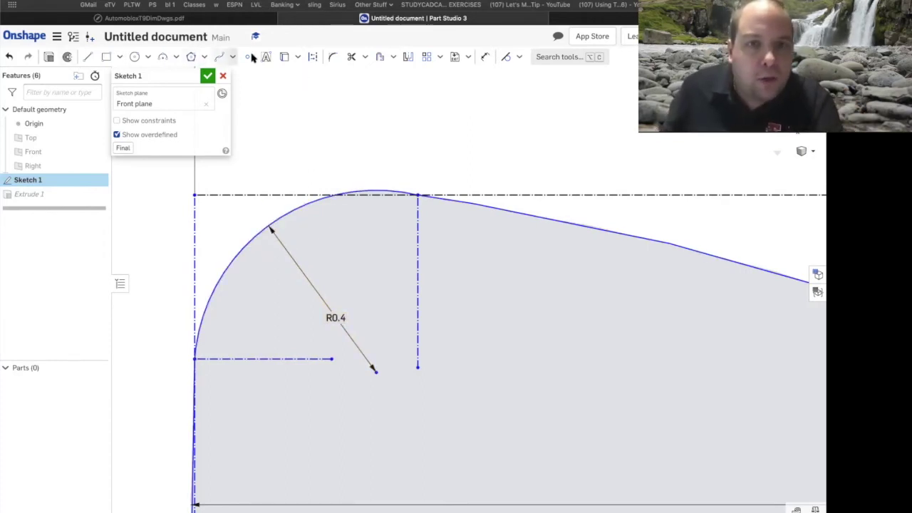
pyautogui.click(519, 57)
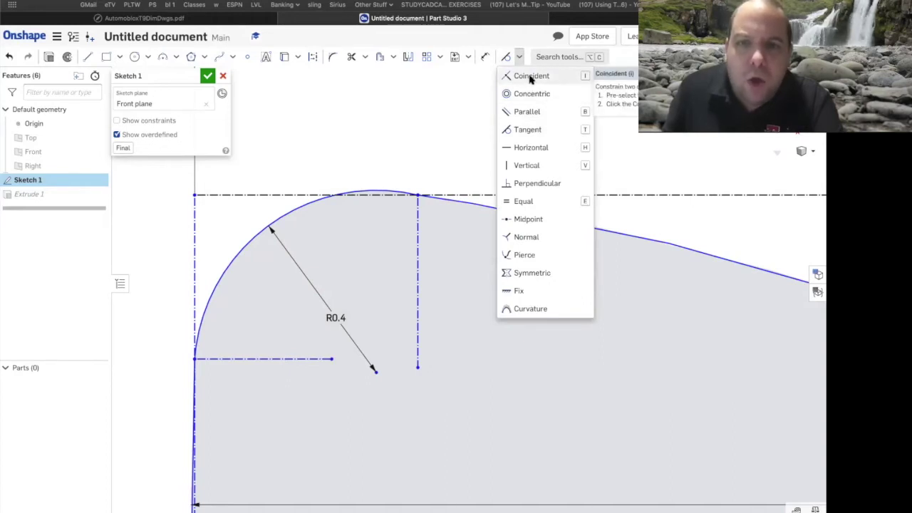
pyautogui.click(530, 130)
pyautogui.click(467, 204)
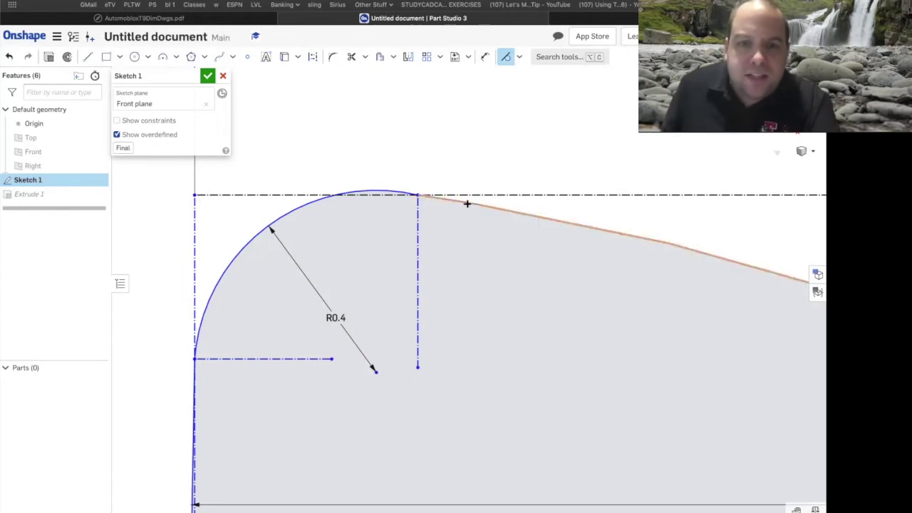
pyautogui.click(304, 206)
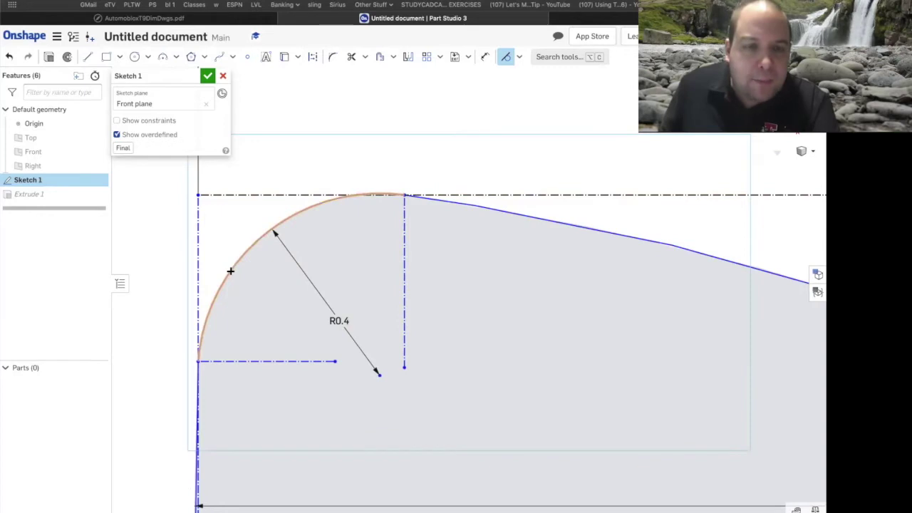
# Make the 0.4 in corner arc tangent to the 6 in radius rear arc and finish the sketch
pyautogui.scroll(3, 206, 409)
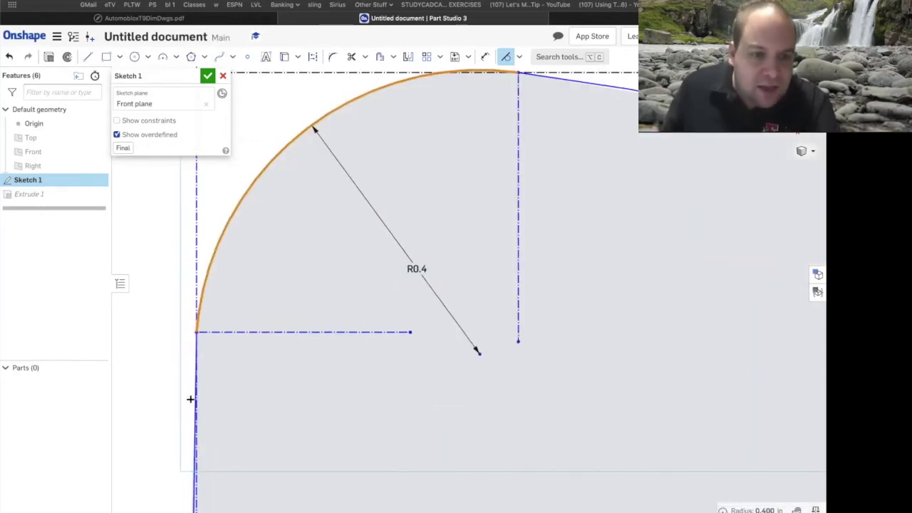
pyautogui.scroll(5, 162, 393)
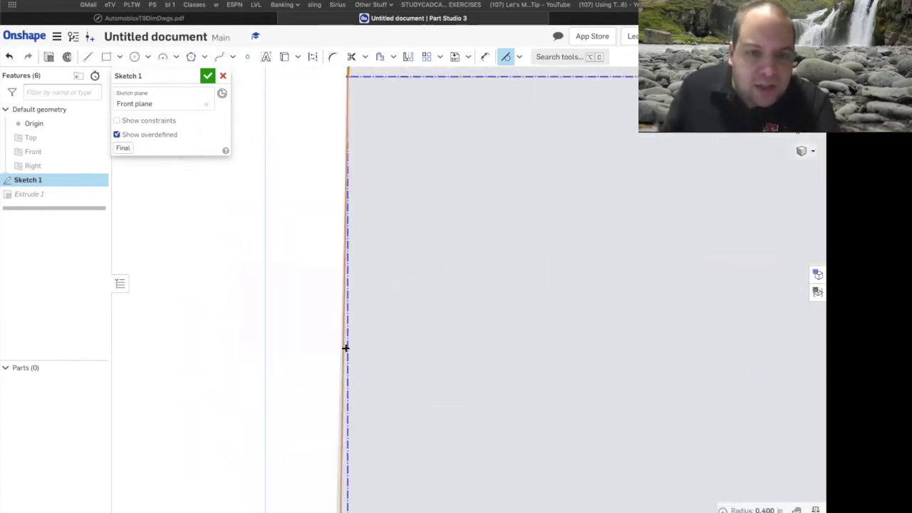
pyautogui.scroll(-1, 342, 344)
pyautogui.scroll(1, 400, 204)
pyautogui.scroll(-4, 402, 204)
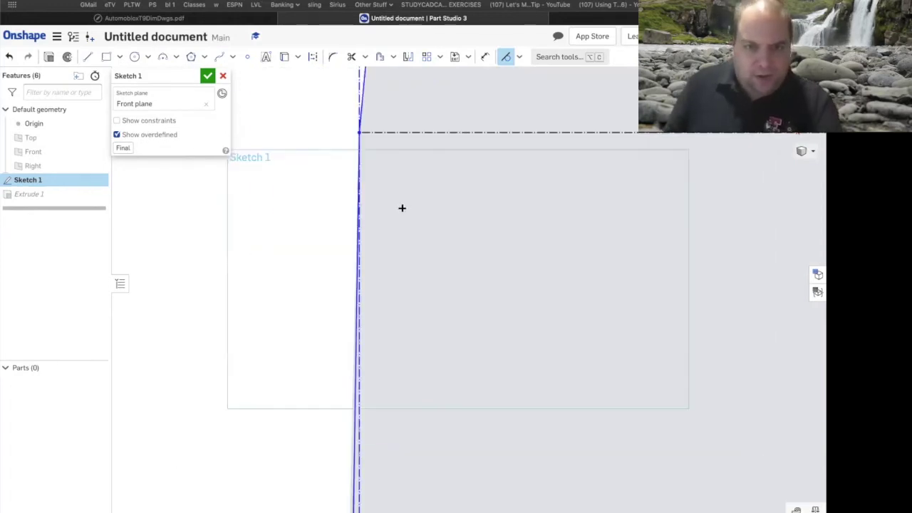
pyautogui.scroll(-3, 425, 203)
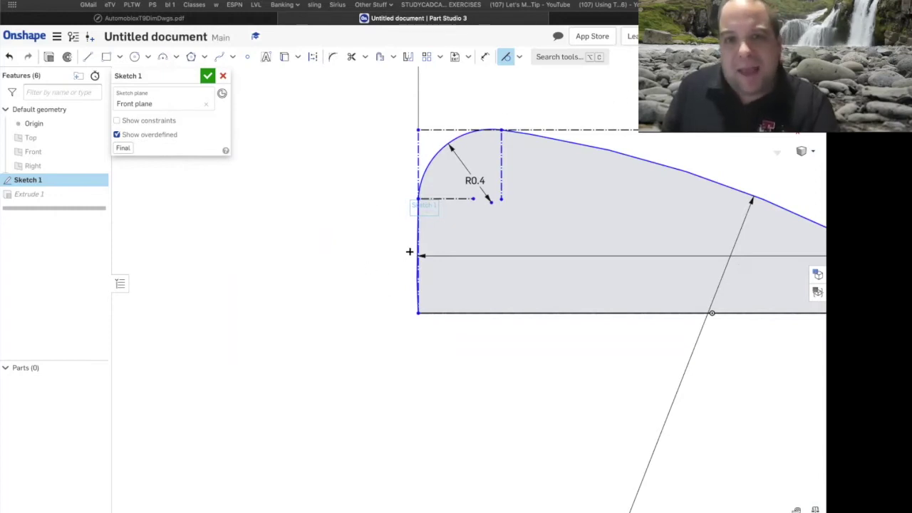
pyautogui.click(207, 76)
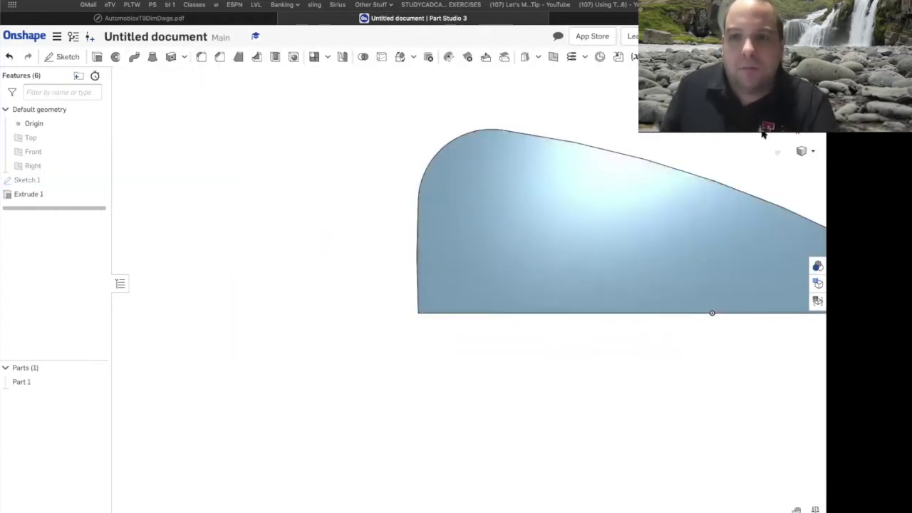
# Fillet the upper edge chains on both sides of the windshield body with a 0.5 in radius, using tangent propagation
pyautogui.moveTo(711, 313)
pyautogui.mouseDown(button='right')
pyautogui.moveTo(666, 183)
pyautogui.moveTo(401, 210)
pyautogui.mouseUp(button='right')
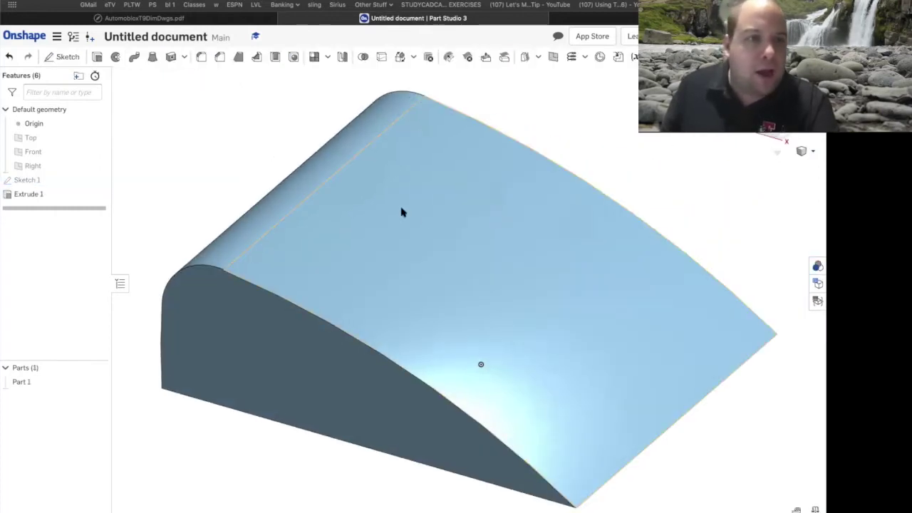
pyautogui.scroll(-3, 284, 247)
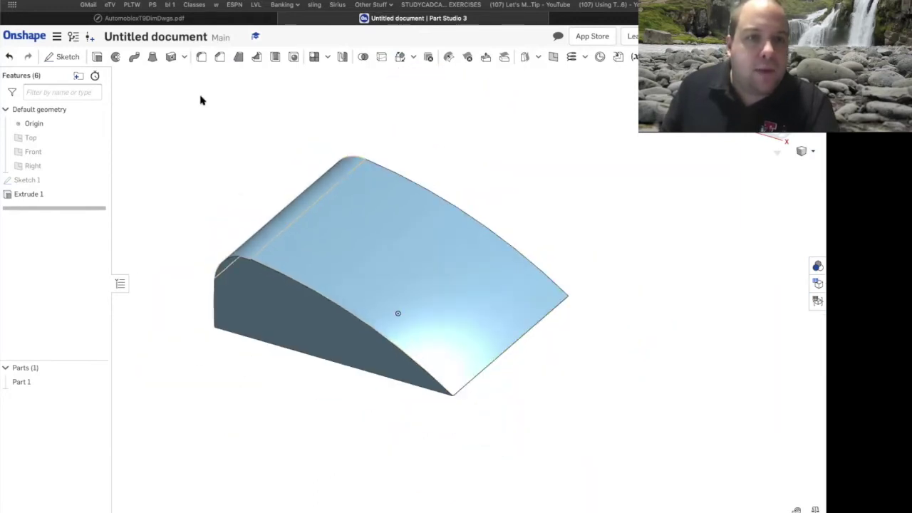
pyautogui.click(242, 263)
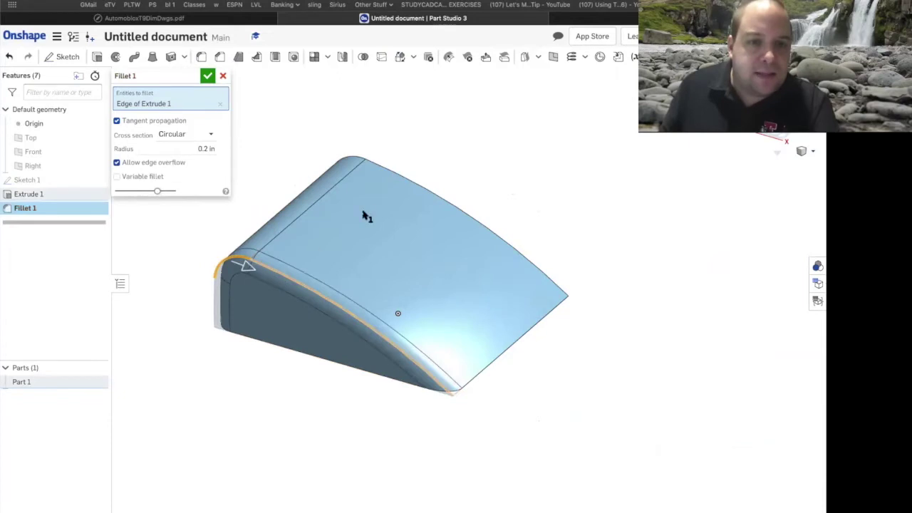
pyautogui.click(401, 180)
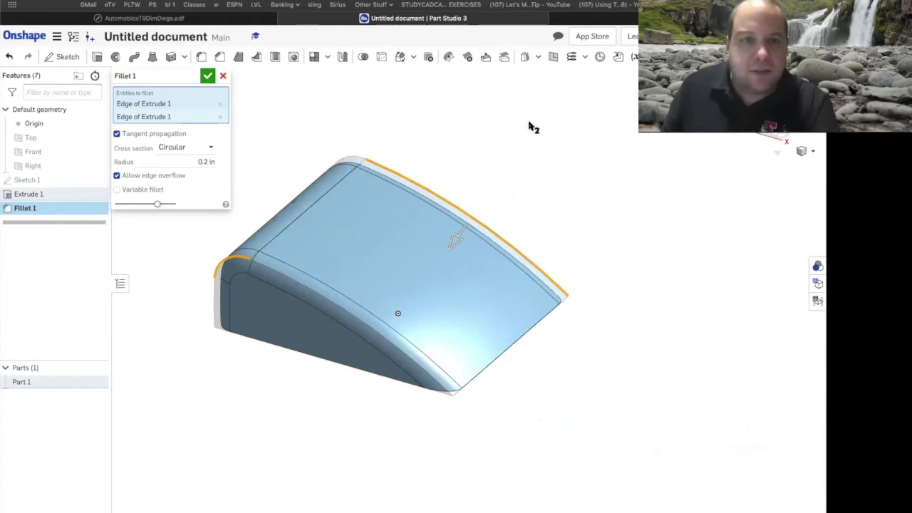
pyautogui.click(194, 162)
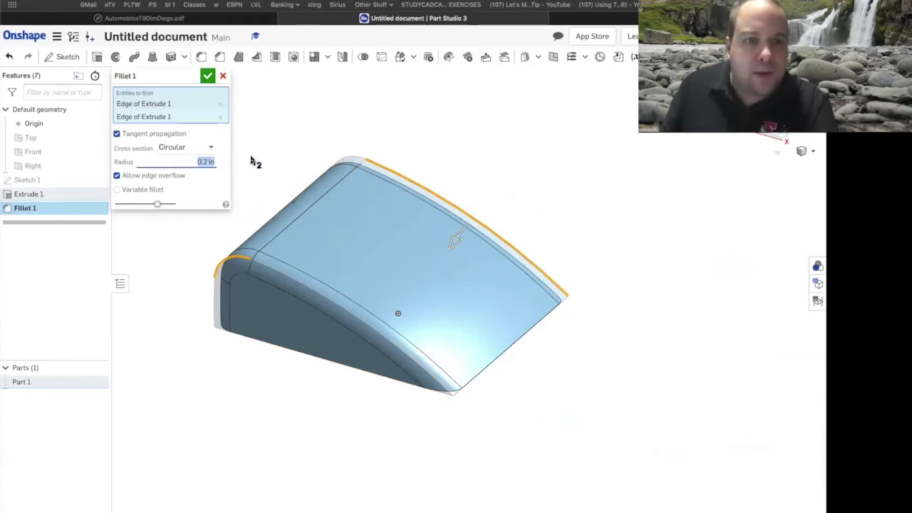
pyautogui.press('BackSpace')
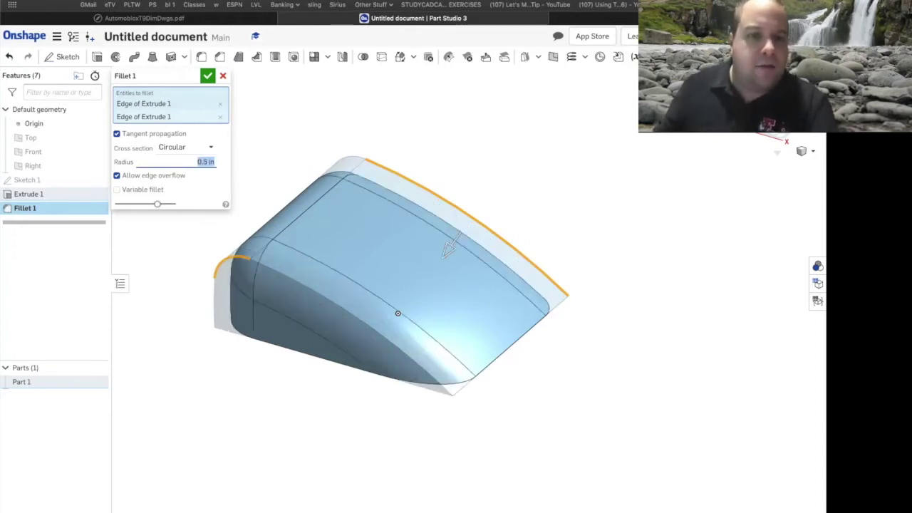
pyautogui.click(207, 75)
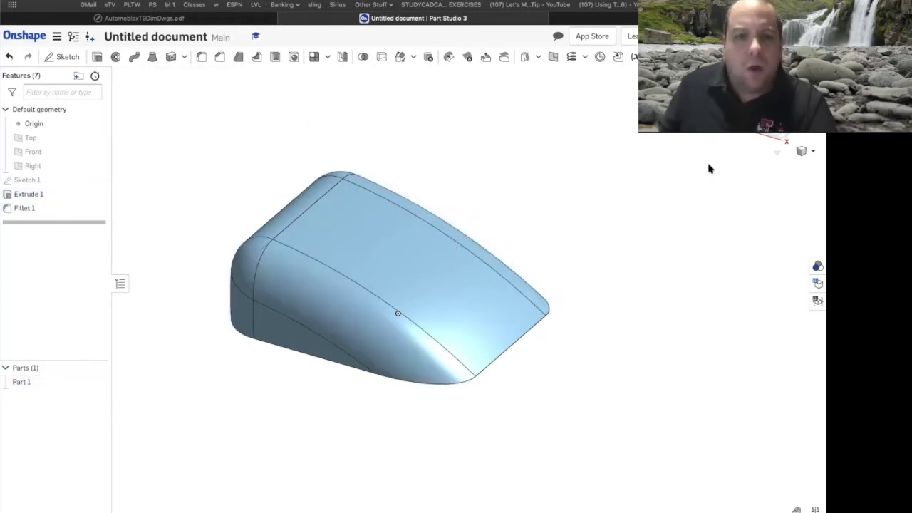
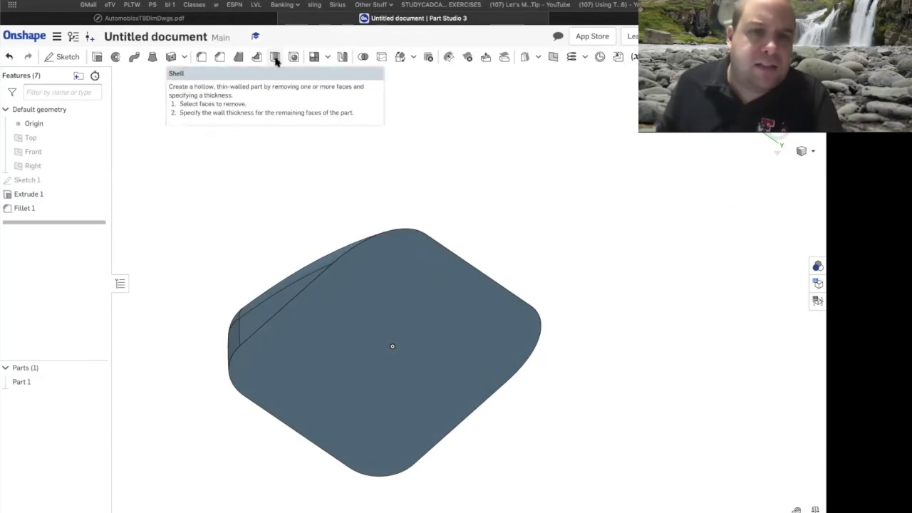
# Shell the windshield body by removing its flat bottom face, using the 0.07 in wall thickness given in the drawing PDF
pyautogui.click(275, 59)
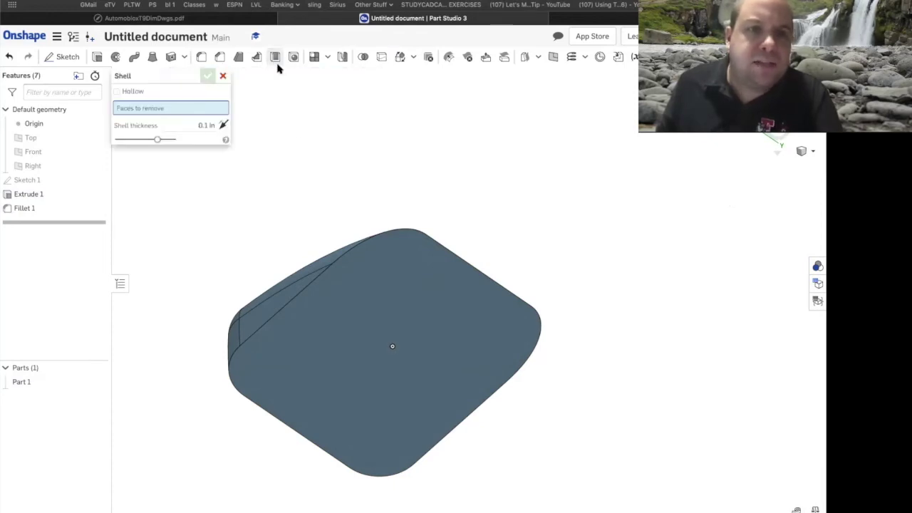
pyautogui.click(392, 280)
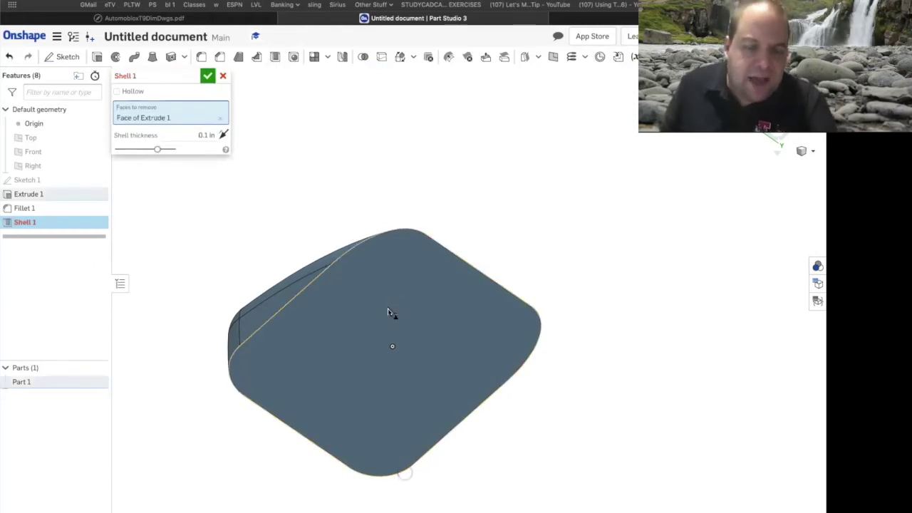
pyautogui.moveTo(379, 303); pyautogui.dragTo(285, 235, button='right')
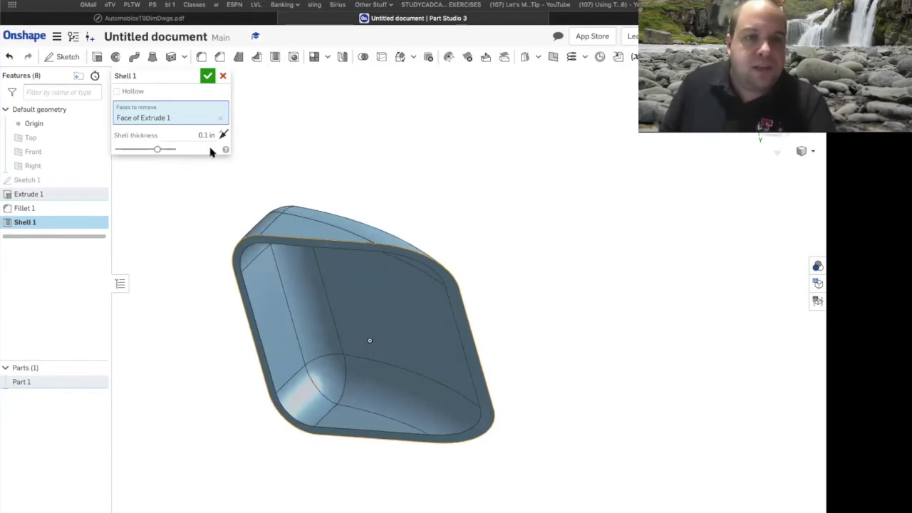
pyautogui.click(146, 18)
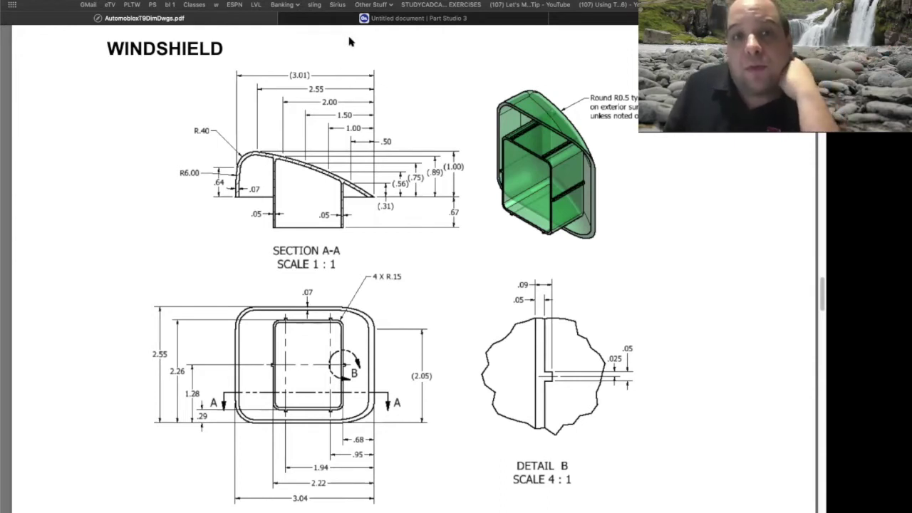
pyautogui.moveTo(341, 24)
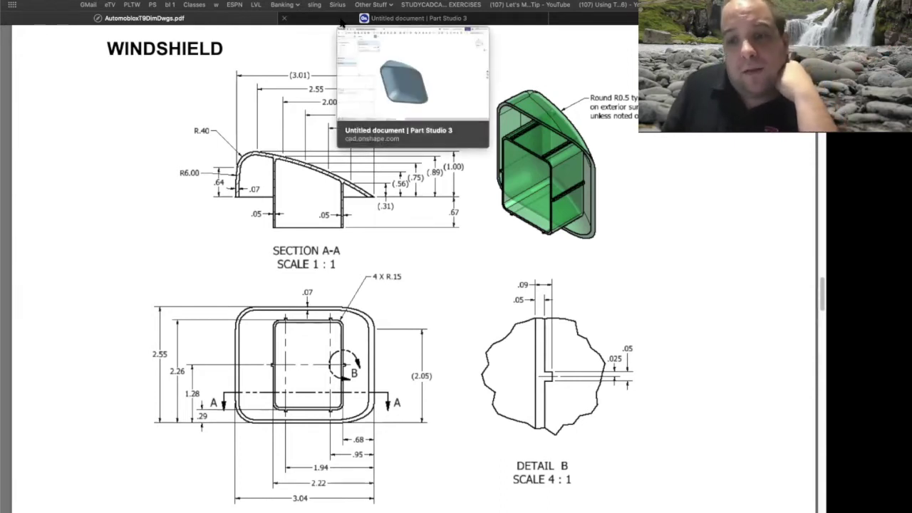
pyautogui.click(341, 23)
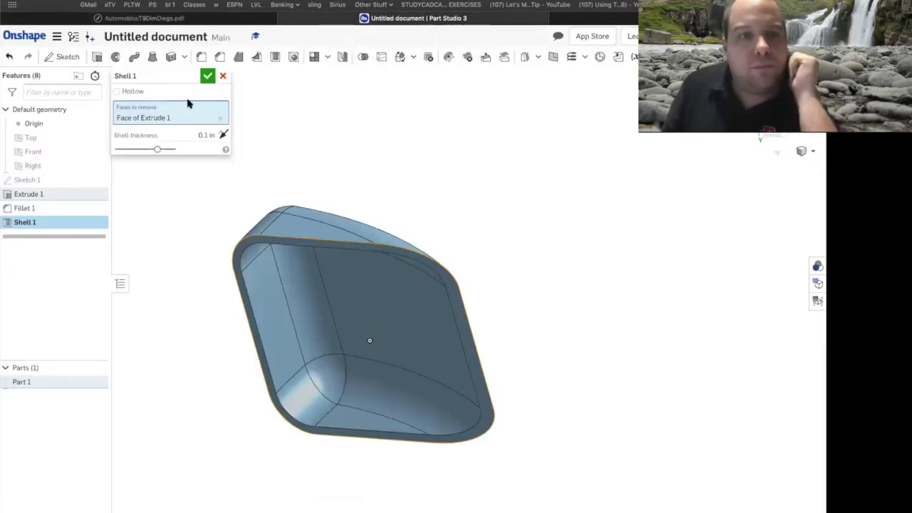
pyautogui.click(194, 135)
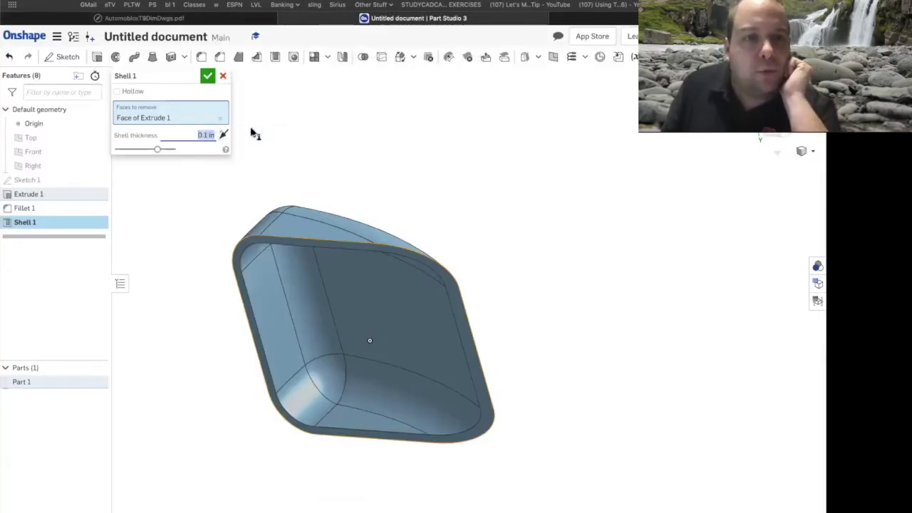
pyautogui.press('BackSpace')
pyautogui.write('0.07')
pyautogui.press('Return')
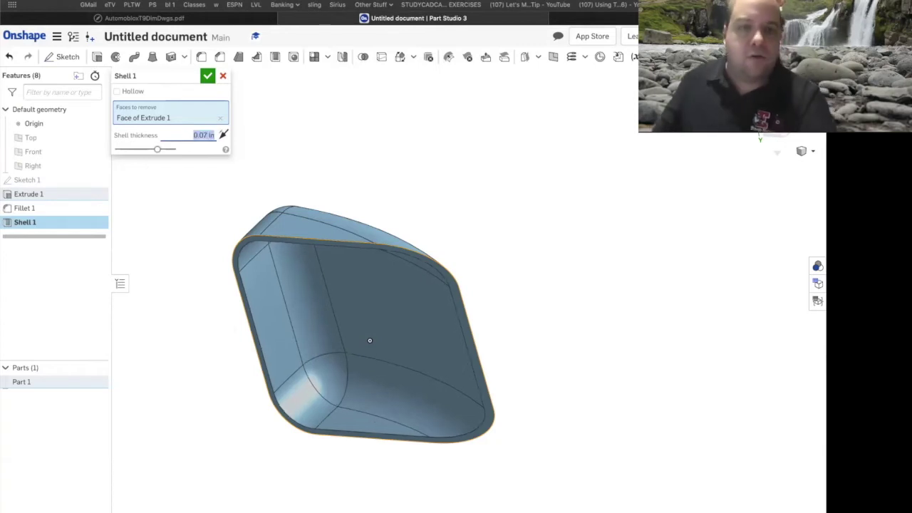
pyautogui.click(208, 76)
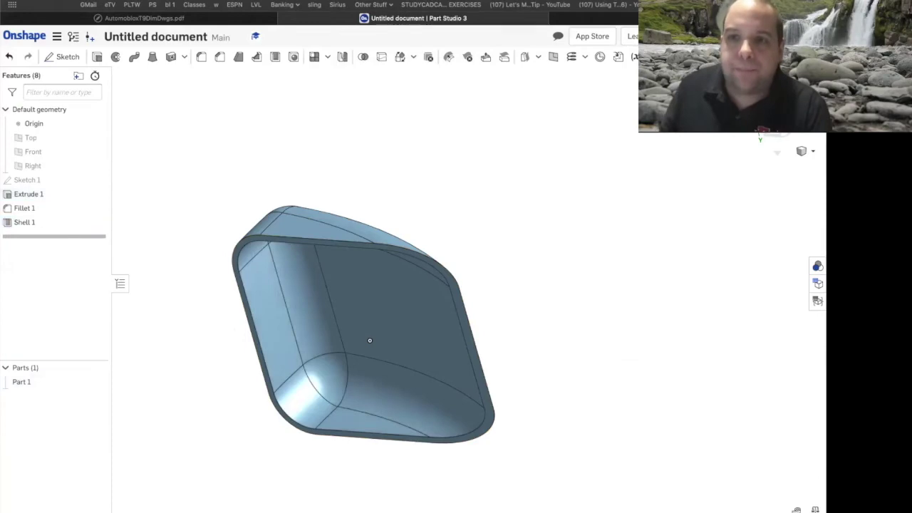
pyautogui.moveTo(499, 235); pyautogui.dragTo(557, 210, button='right')
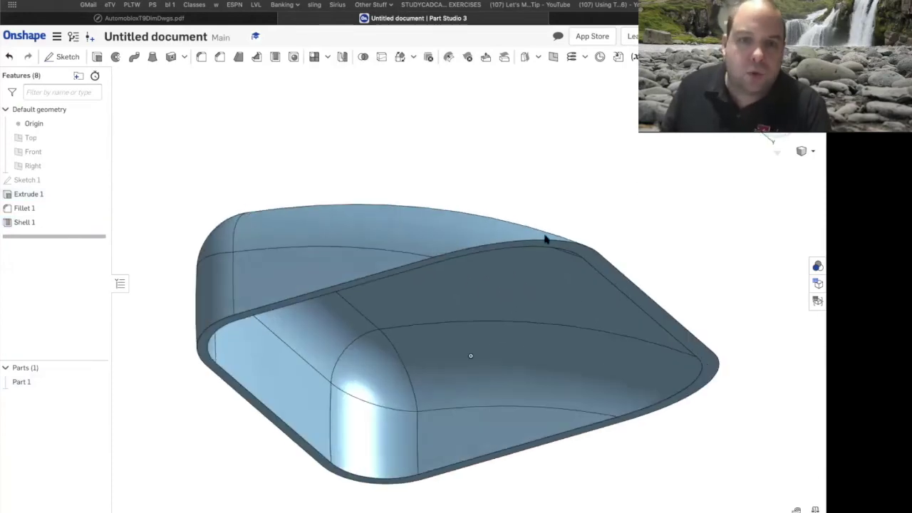
pyautogui.scroll(3, 507, 230)
pyautogui.moveTo(507, 230); pyautogui.dragTo(541, 177, button='right')
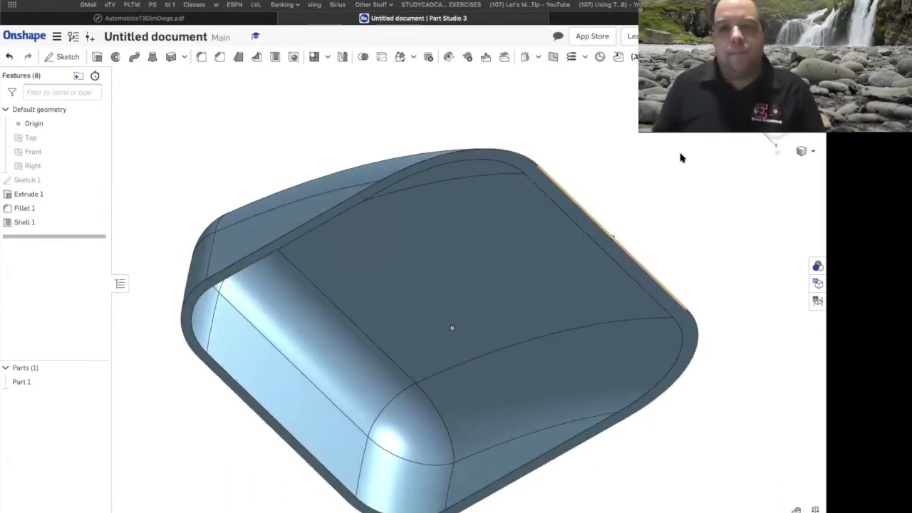
pyautogui.moveTo(452, 328); pyautogui.dragTo(585, 261, button='right')
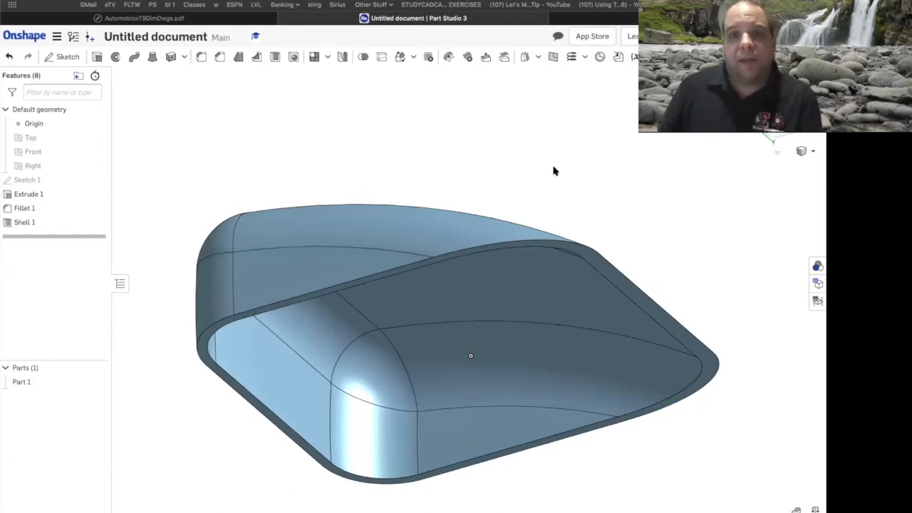
# Create a plane offset 0.67 in below the shell's bottom rim face, using the depth given in the drawing PDF
pyautogui.click(553, 56)
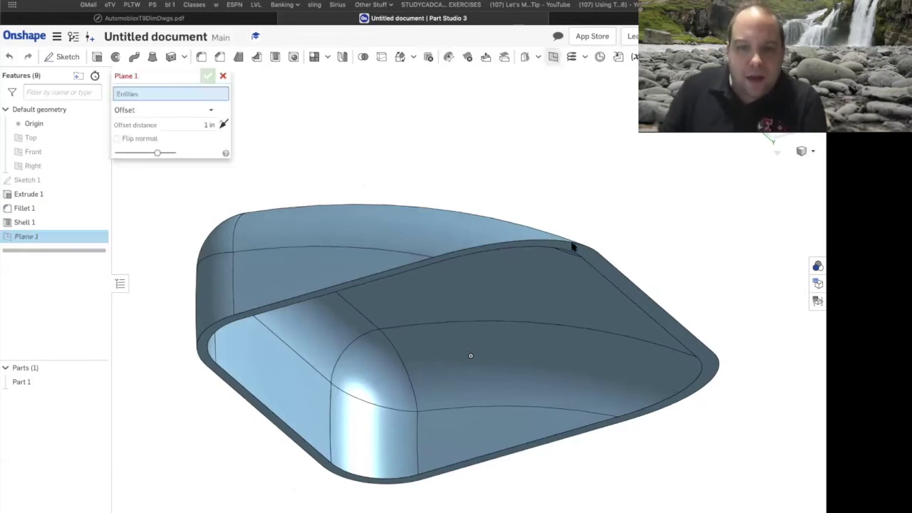
pyautogui.click(597, 266)
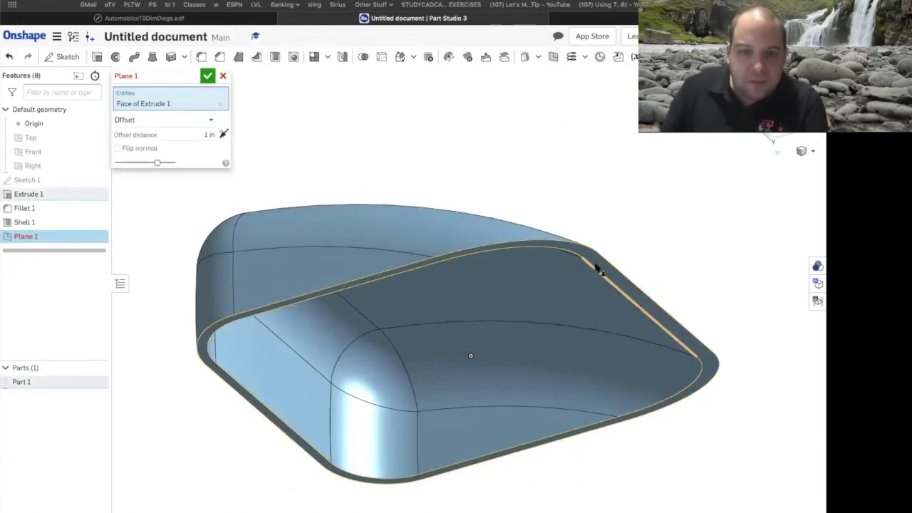
pyautogui.scroll(-4, 484, 322)
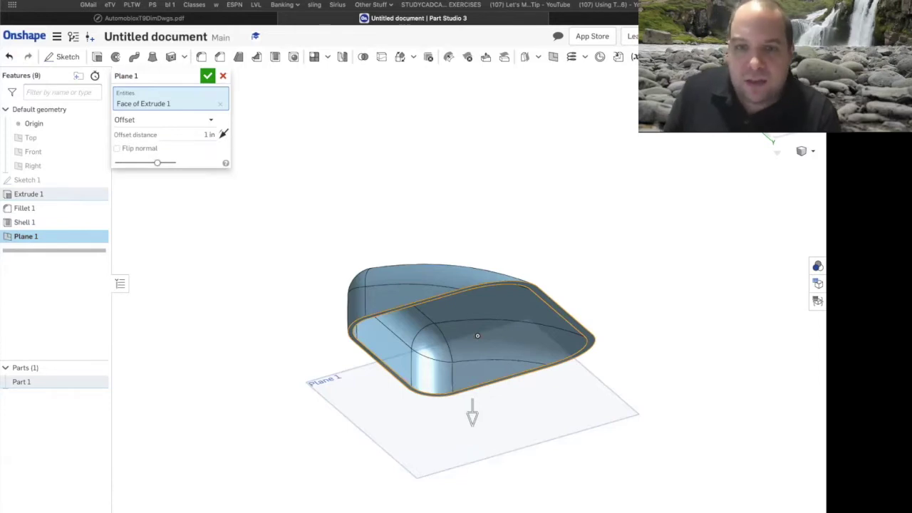
pyautogui.click(753, 143)
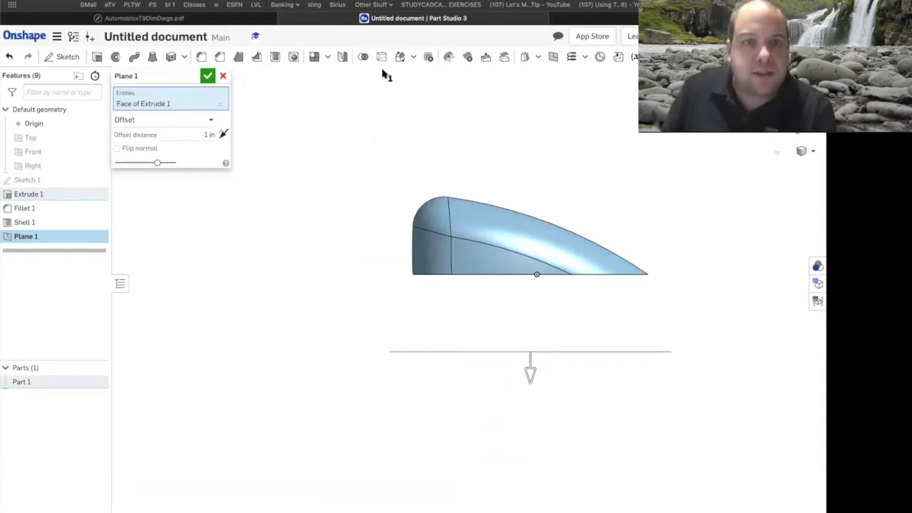
pyautogui.click(142, 18)
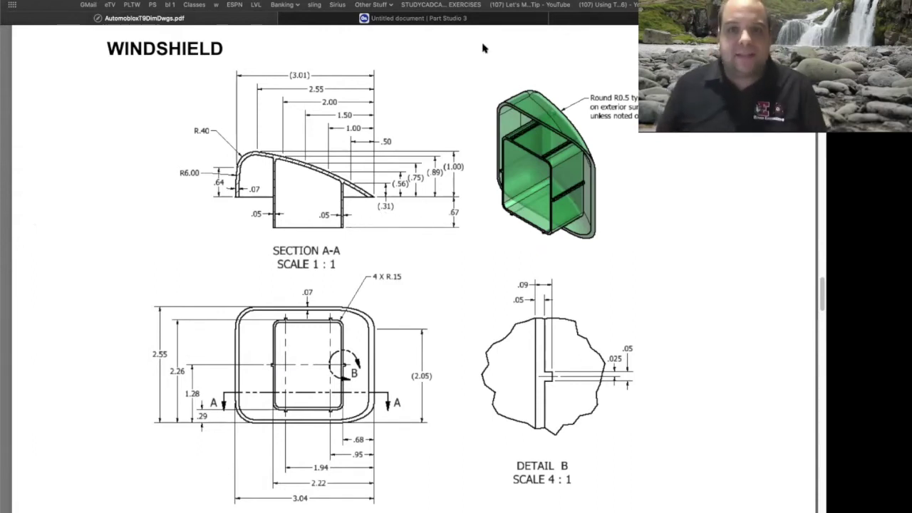
pyautogui.click(420, 21)
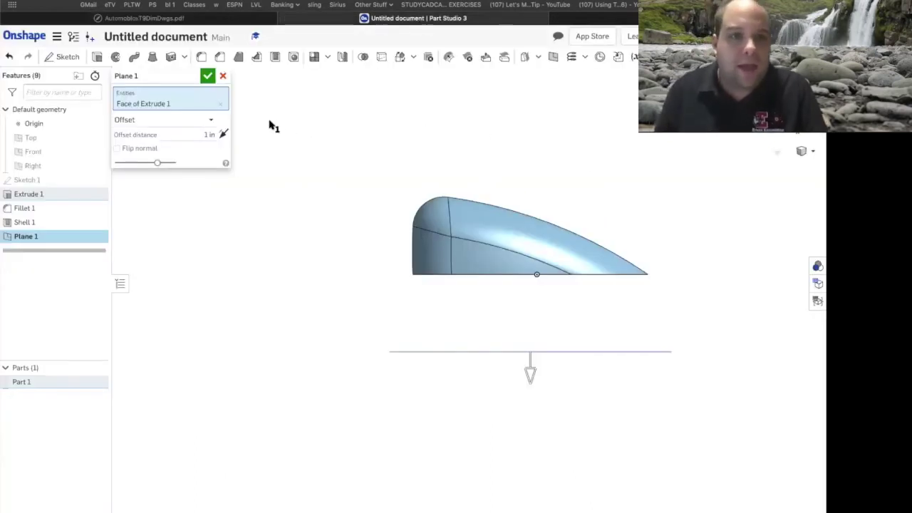
pyautogui.click(193, 134)
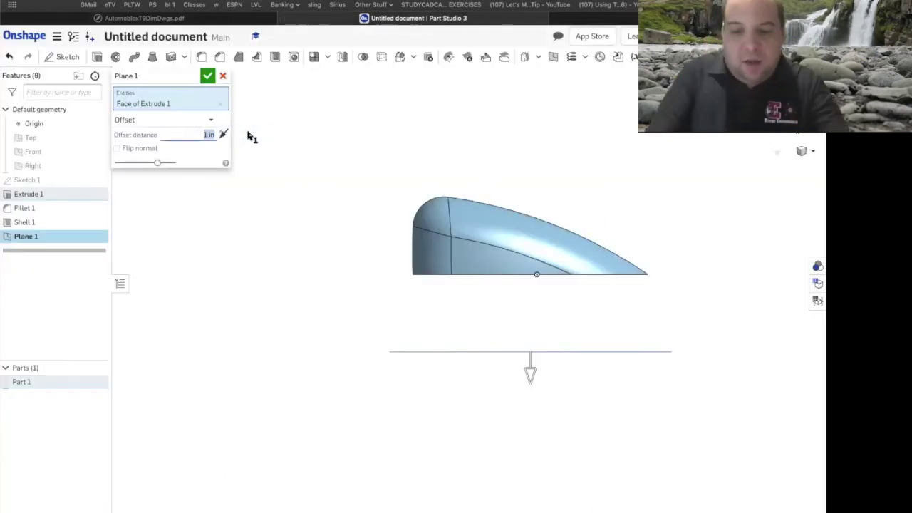
pyautogui.press('BackSpace')
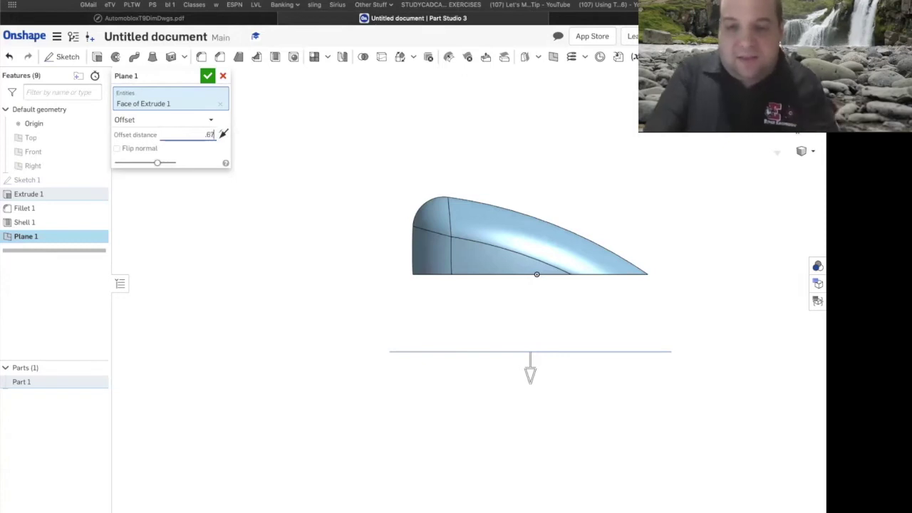
pyautogui.write('.67')
pyautogui.press('Return')
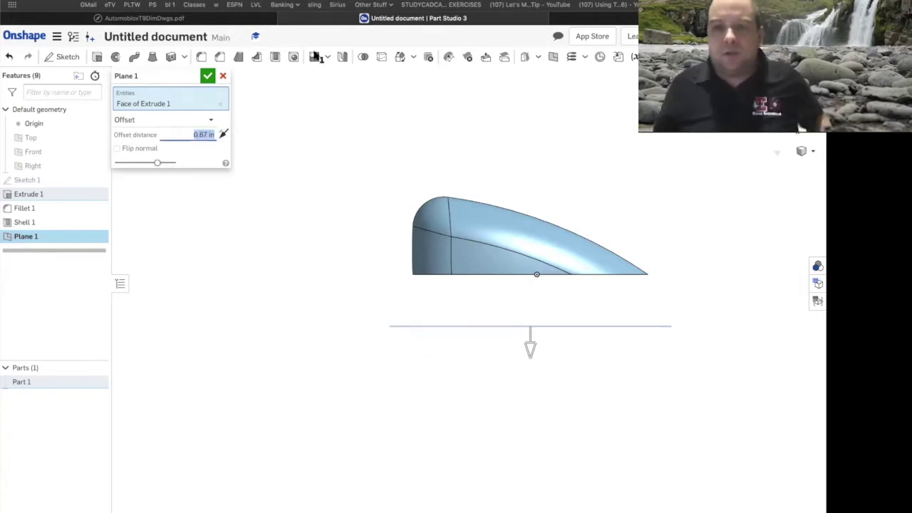
pyautogui.click(794, 133)
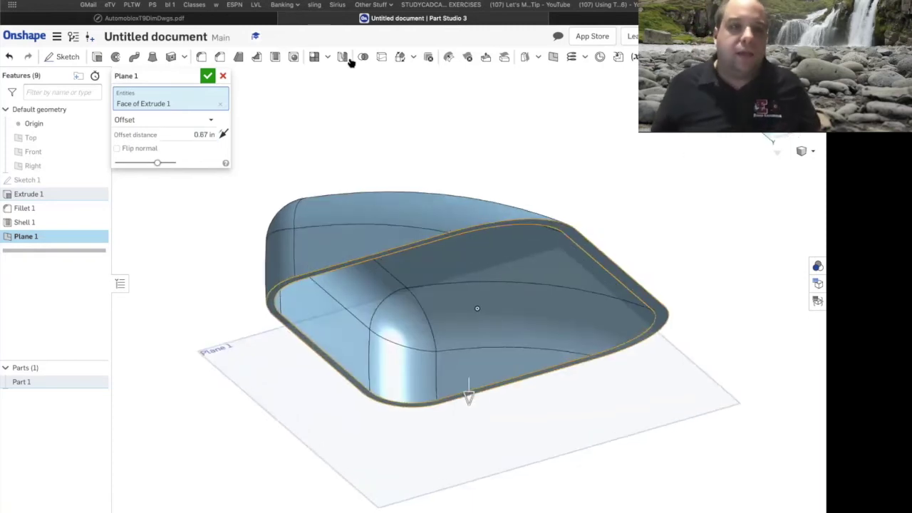
# Start a sketch on the new offset plane, view it face-on, and check the plan view in the drawing PDF
pyautogui.click(66, 57)
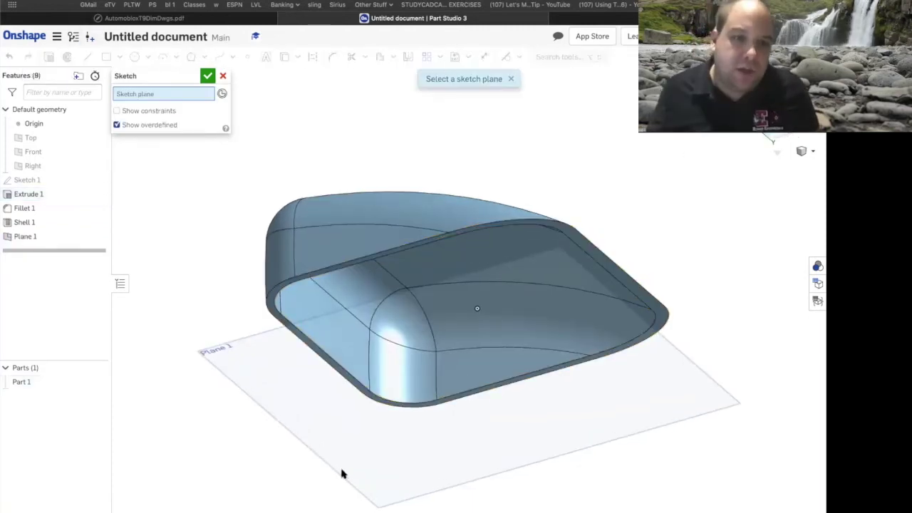
pyautogui.click(225, 347)
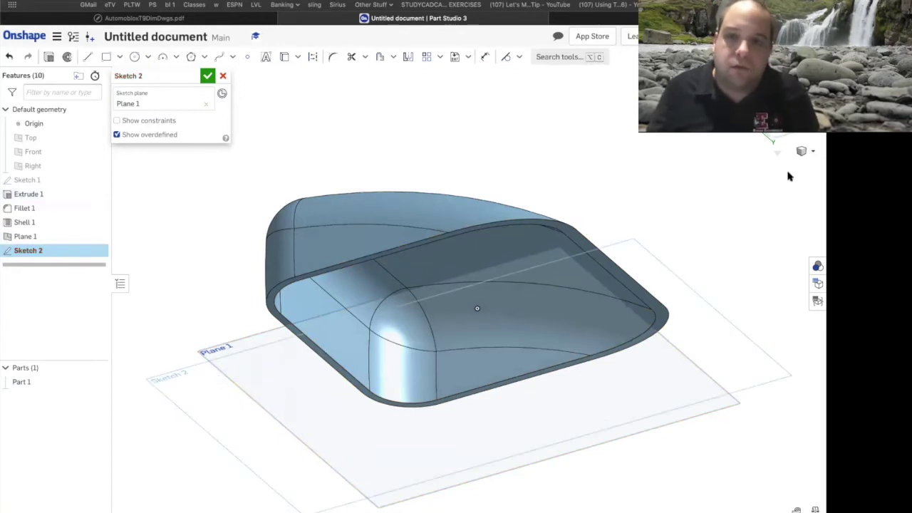
pyautogui.click(780, 136)
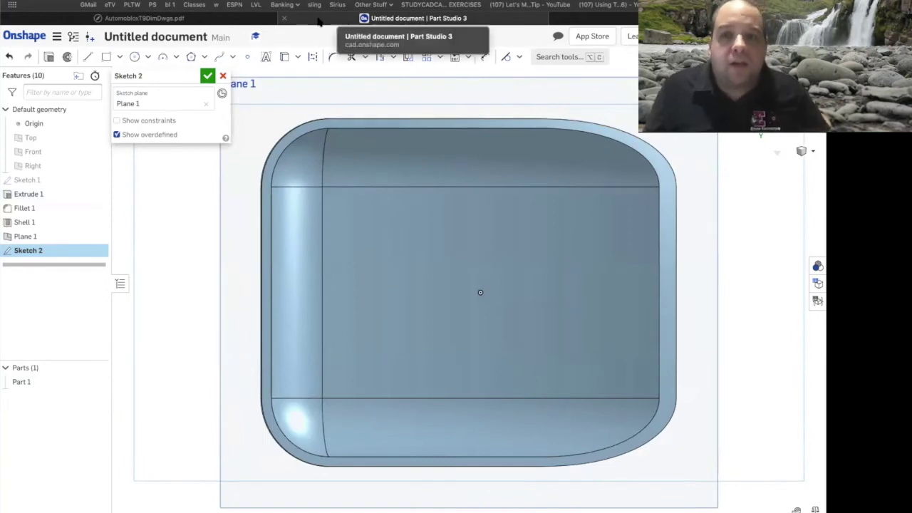
pyautogui.click(233, 20)
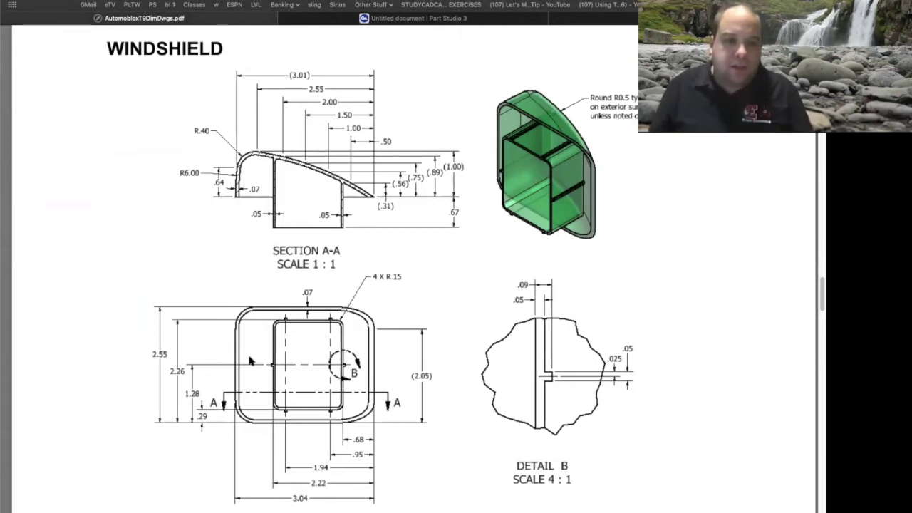
pyautogui.click(449, 19)
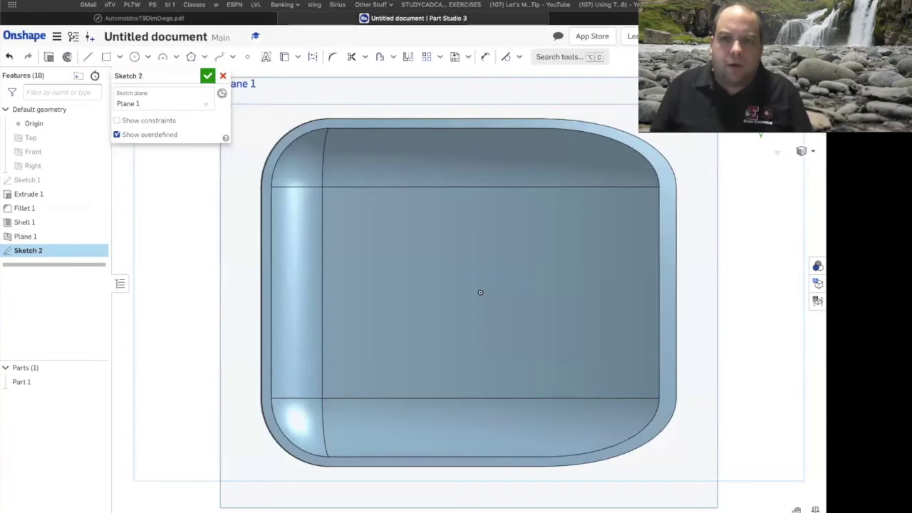
pyautogui.press('n')
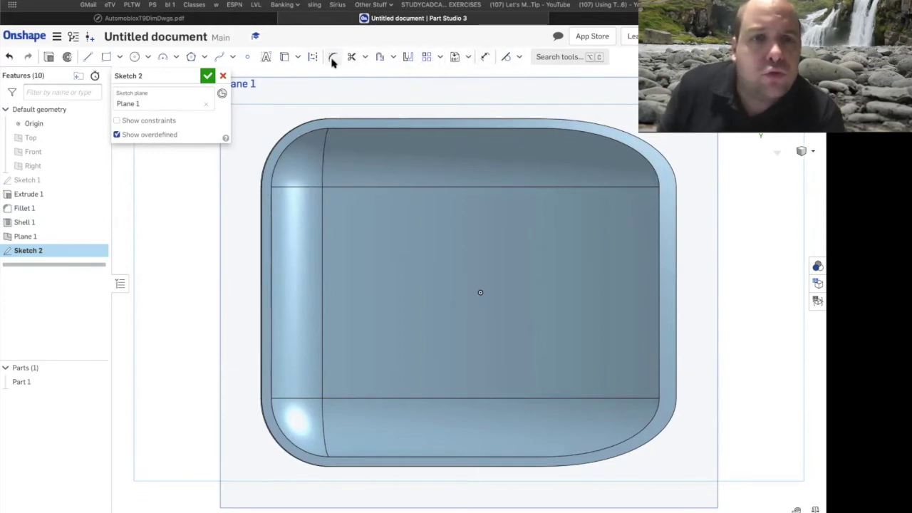
# Project the outer and inner outlines of the windshield's bottom rim onto the sketch plane with the Use tool
pyautogui.click(283, 59)
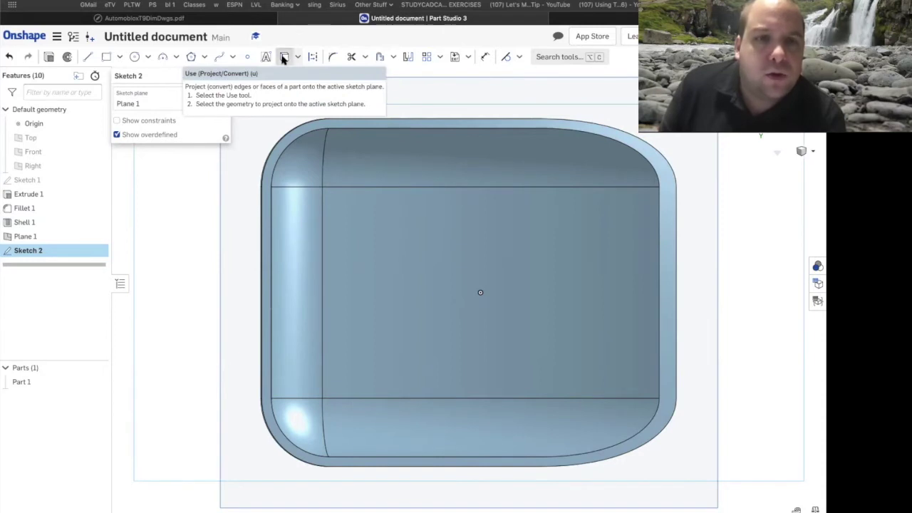
pyautogui.click(360, 124)
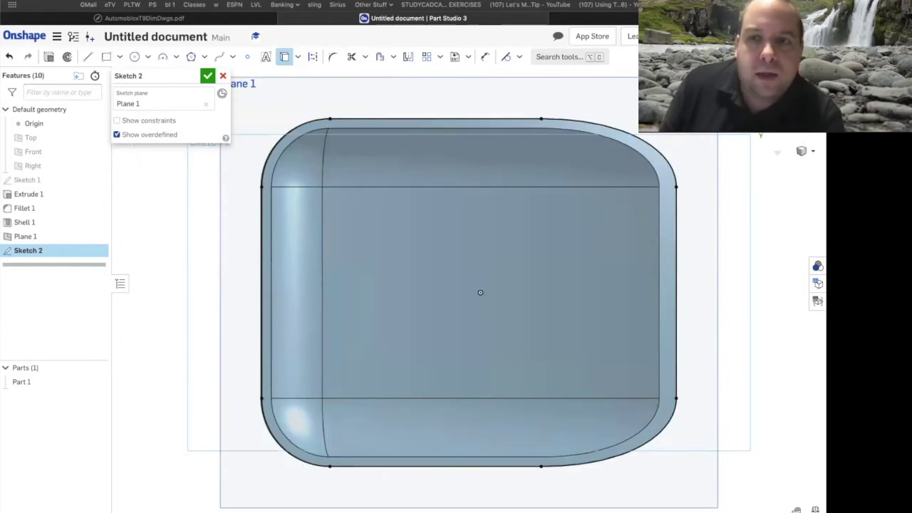
pyautogui.hotkey('shift', '7')
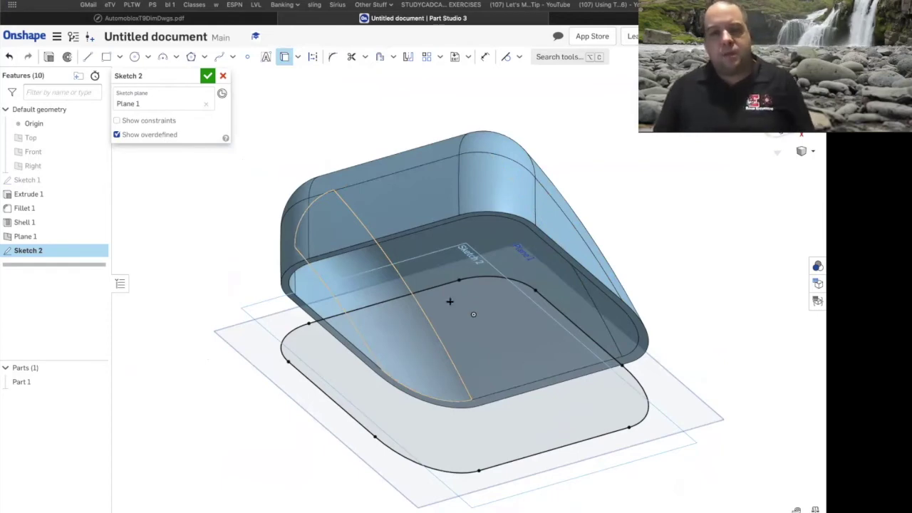
pyautogui.press('n')
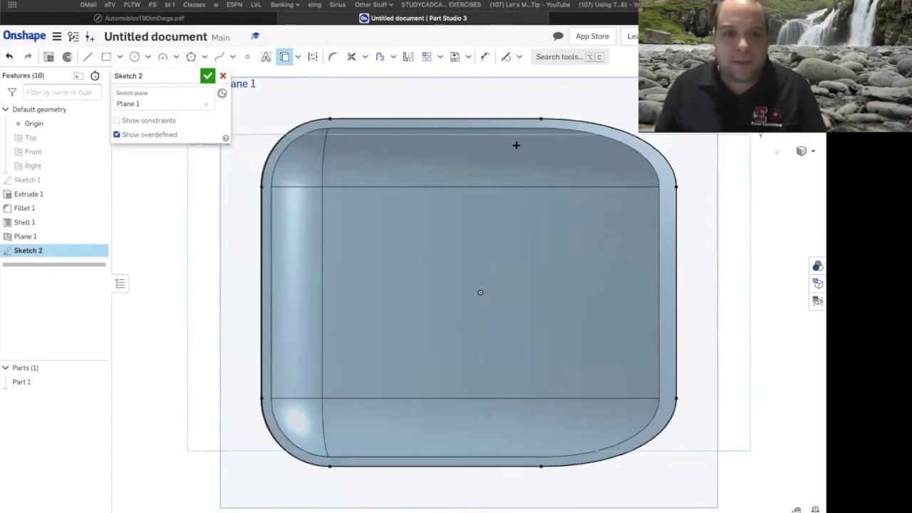
pyautogui.click(513, 128)
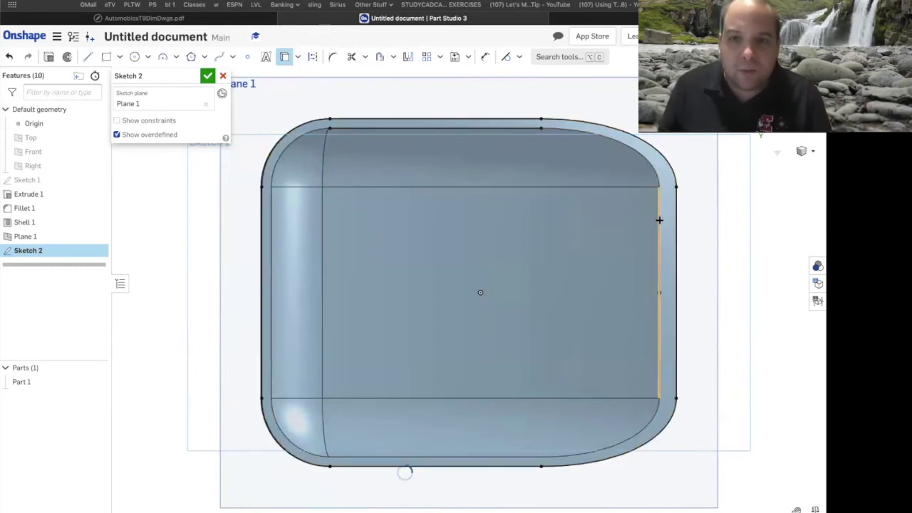
pyautogui.click(658, 313)
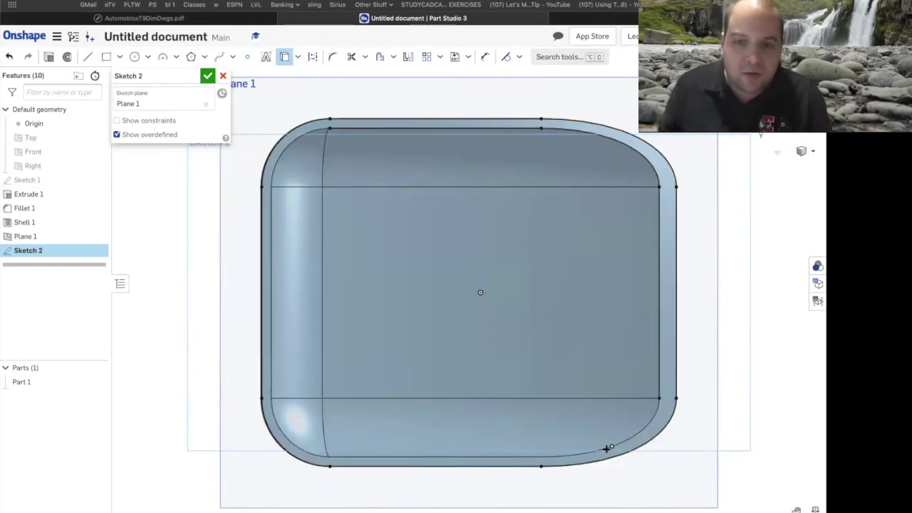
pyautogui.click(470, 449)
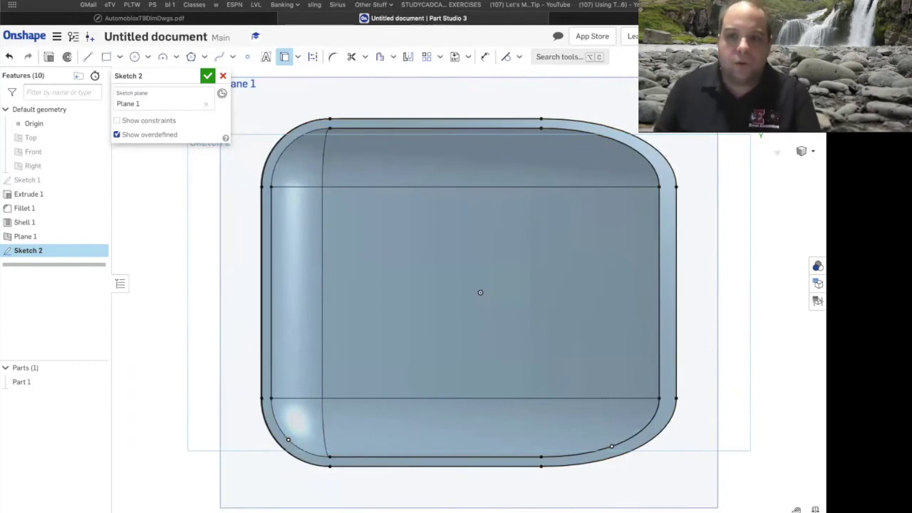
# Inspect the projected rim outlines from an angle and face-on, and check the inner frame's layout in the drawing PDF
pyautogui.moveTo(498, 299); pyautogui.dragTo(624, 229, button='right')
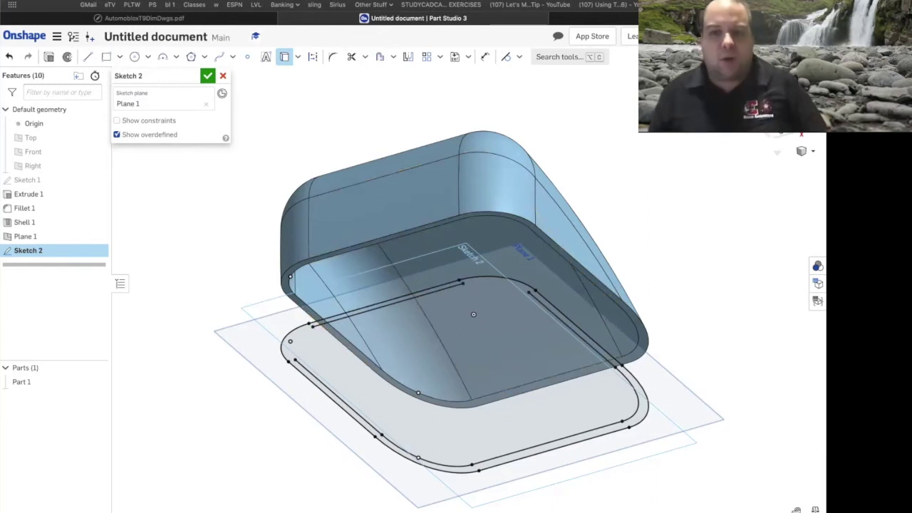
pyautogui.click(160, 20)
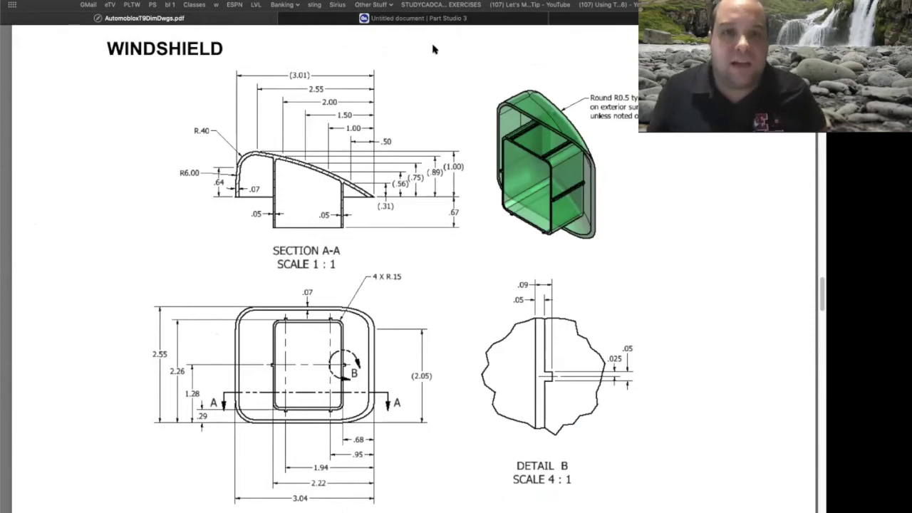
pyautogui.click(427, 20)
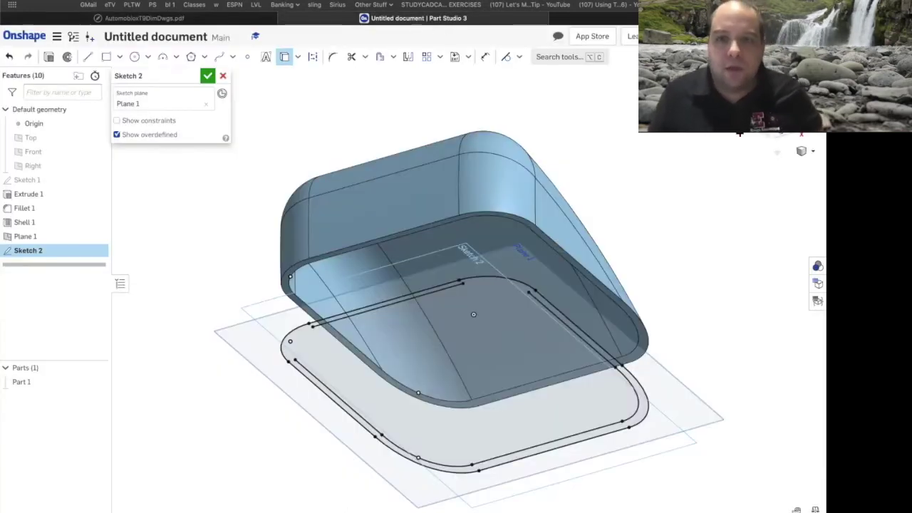
pyautogui.press('n')
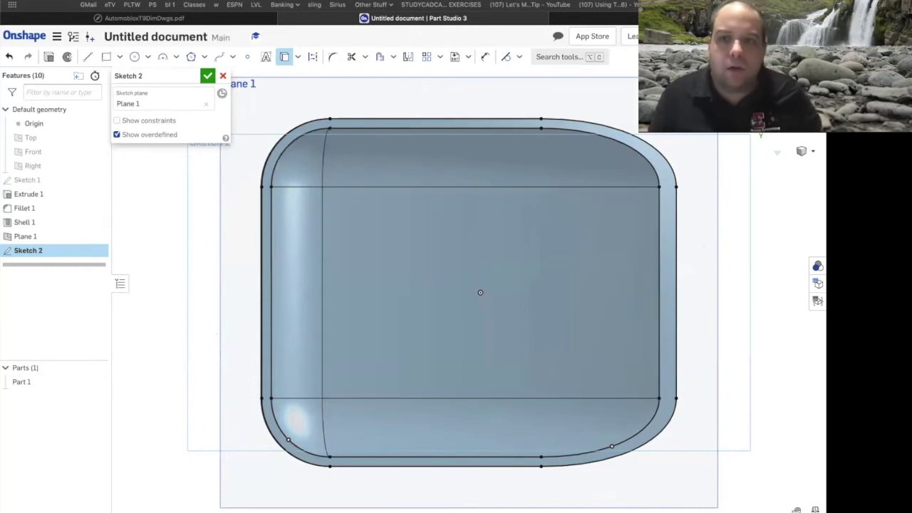
pyautogui.moveTo(742, 193)
pyautogui.mouseDown(button='right')
pyautogui.moveTo(739, 245)
pyautogui.moveTo(740, 236)
pyautogui.moveTo(754, 239)
pyautogui.moveTo(730, 235)
pyautogui.mouseUp(button='right')
pyautogui.press('n')
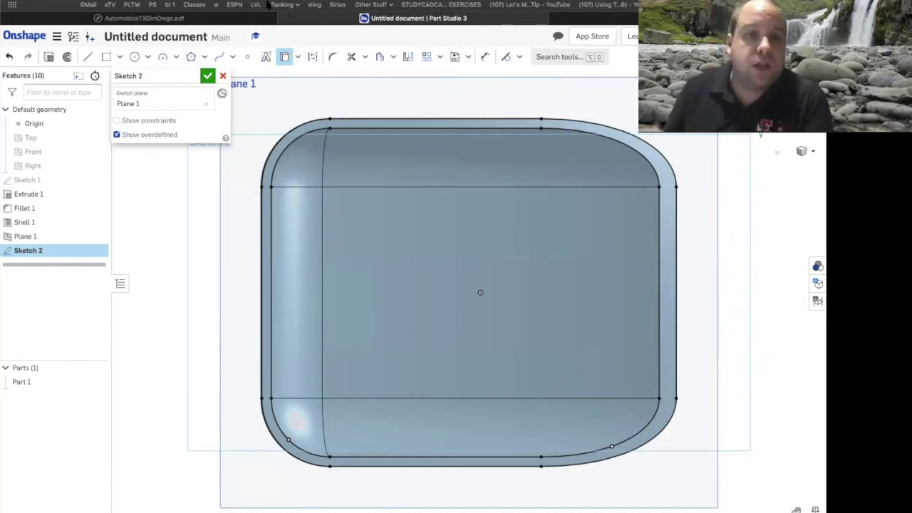
pyautogui.click(214, 21)
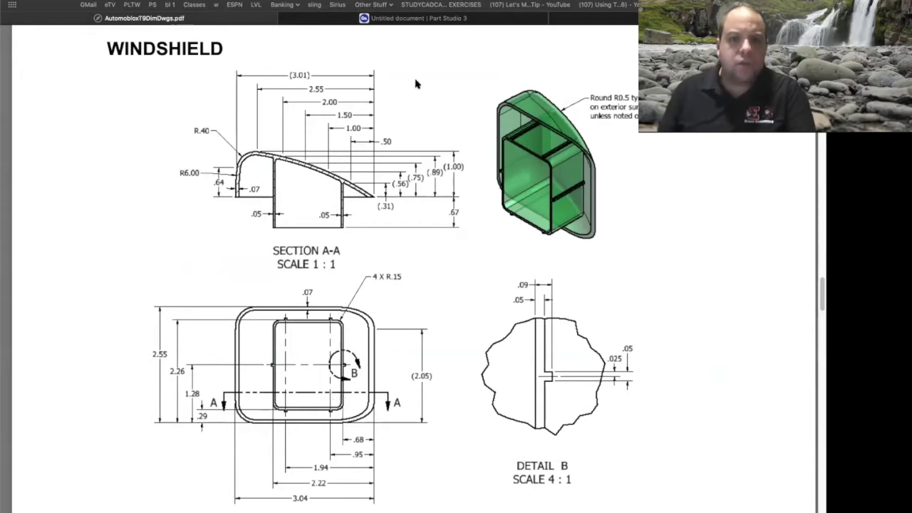
pyautogui.click(412, 20)
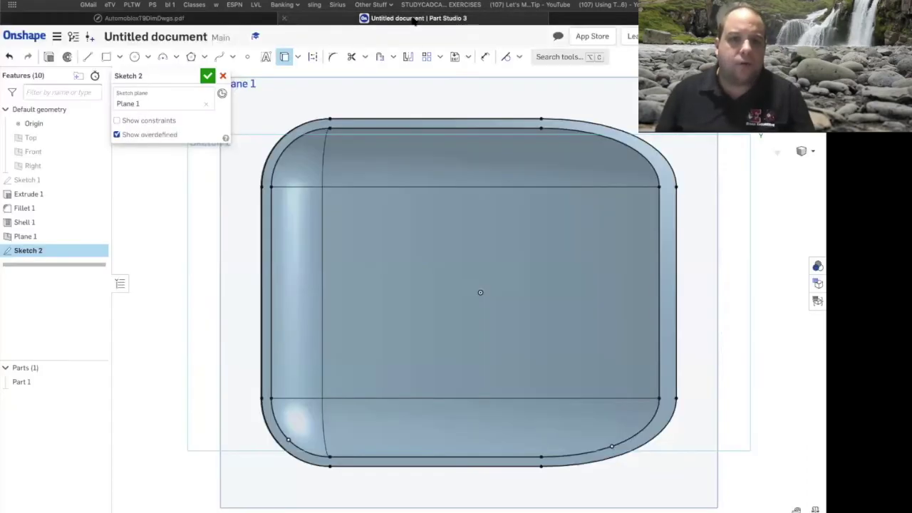
# Sketch a corner rectangle inside the rim's inner outline, its right side about 0.83 in from the rim's outer right edge
pyautogui.click(106, 57)
pyautogui.click(368, 163)
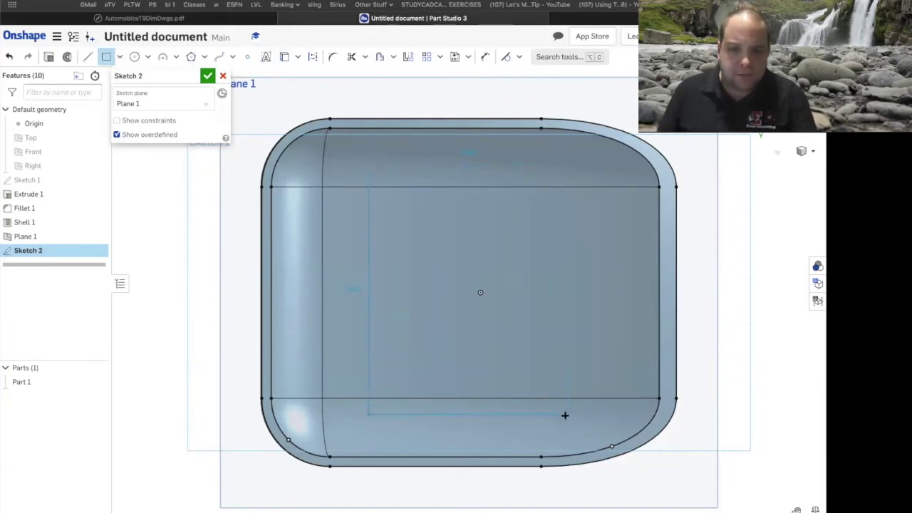
pyautogui.click(564, 418)
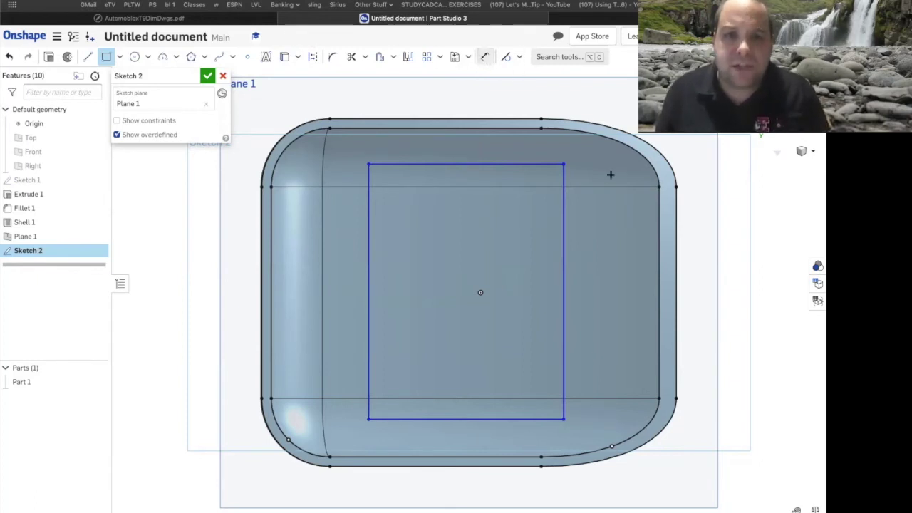
# Dimension the rectangle's right side 0.68 in from the rim's outer right edge, using the value in the drawing PDF
pyautogui.press('d')
pyautogui.click(674, 246)
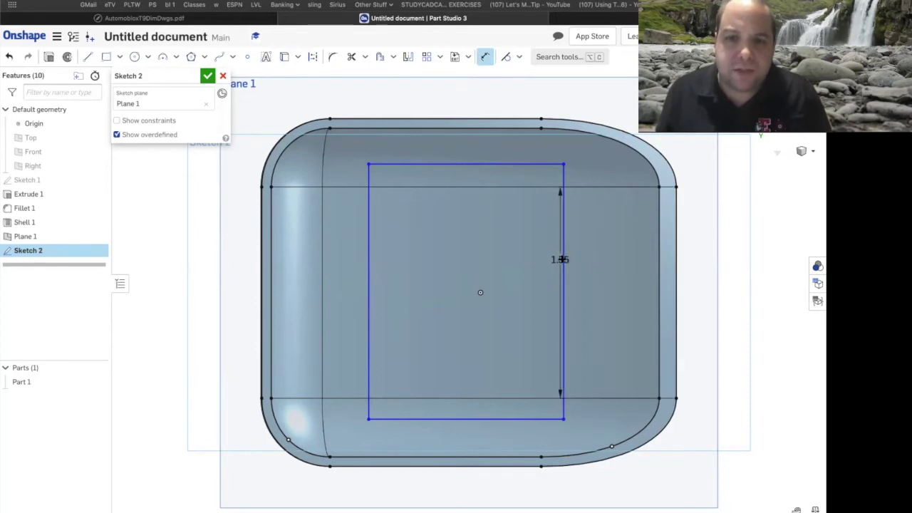
pyautogui.click(563, 259)
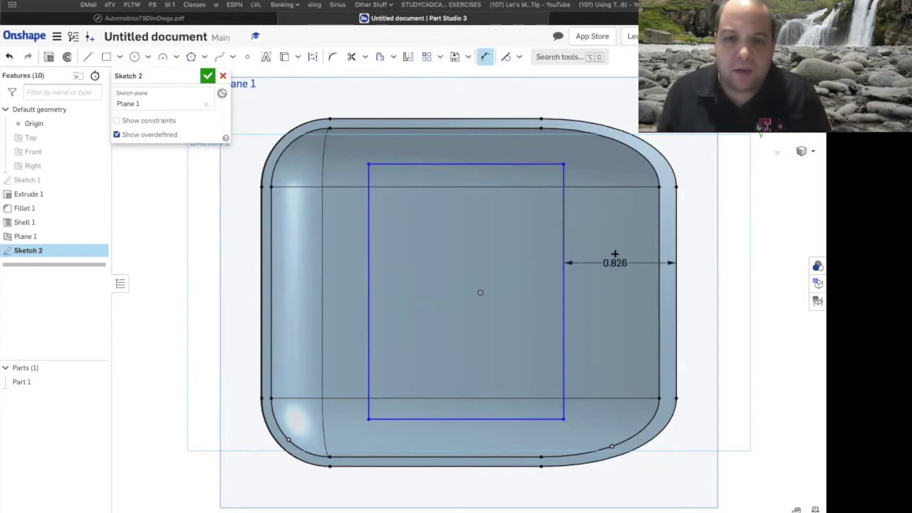
pyautogui.click(614, 253)
pyautogui.click(257, 21)
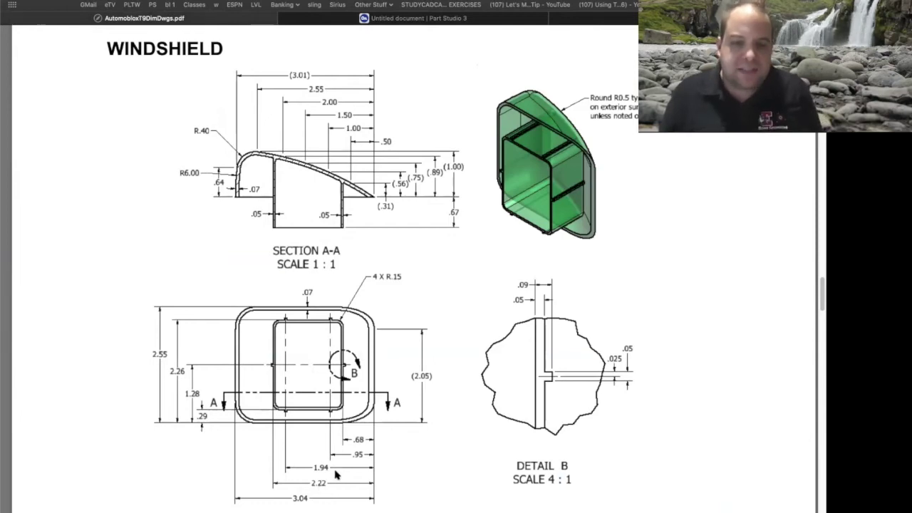
pyautogui.click(444, 21)
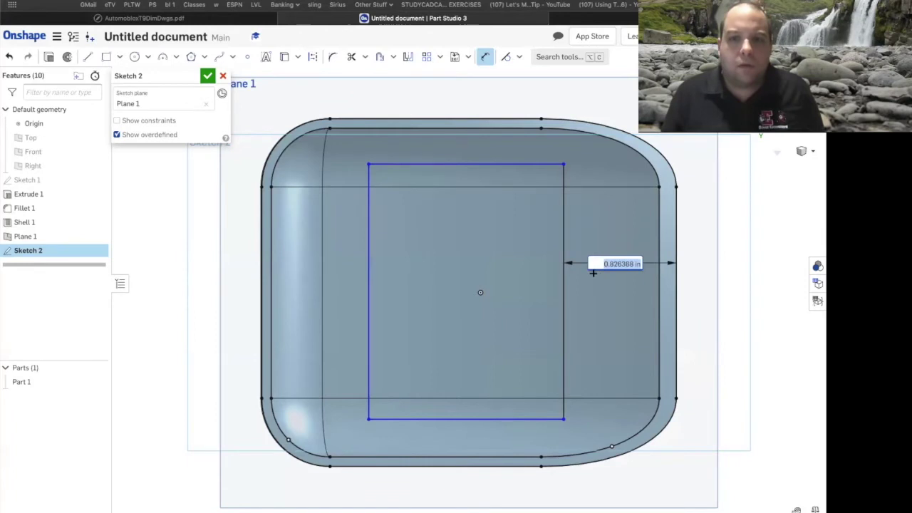
pyautogui.press('BackSpace')
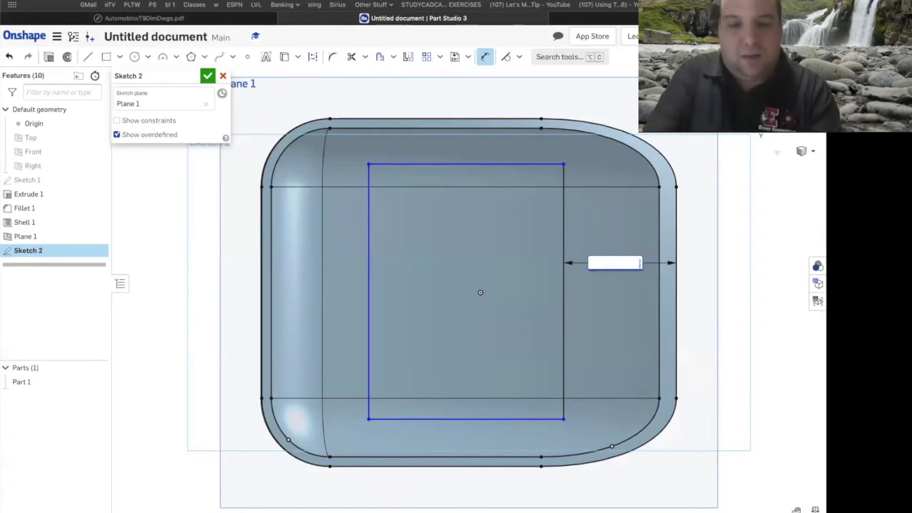
pyautogui.write('0.68')
pyautogui.press('Return')
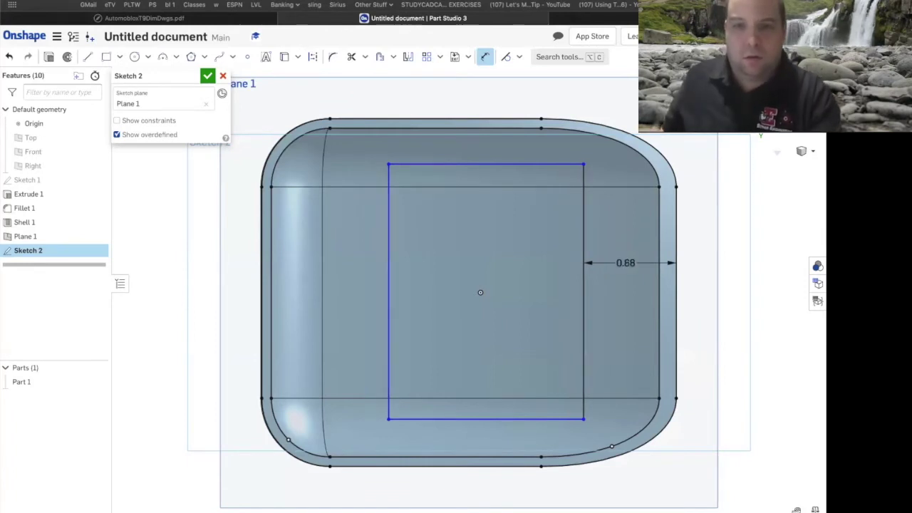
# Dimension the rectangle's left side 2.22 in from the rim's outer right edge
pyautogui.click(675, 309)
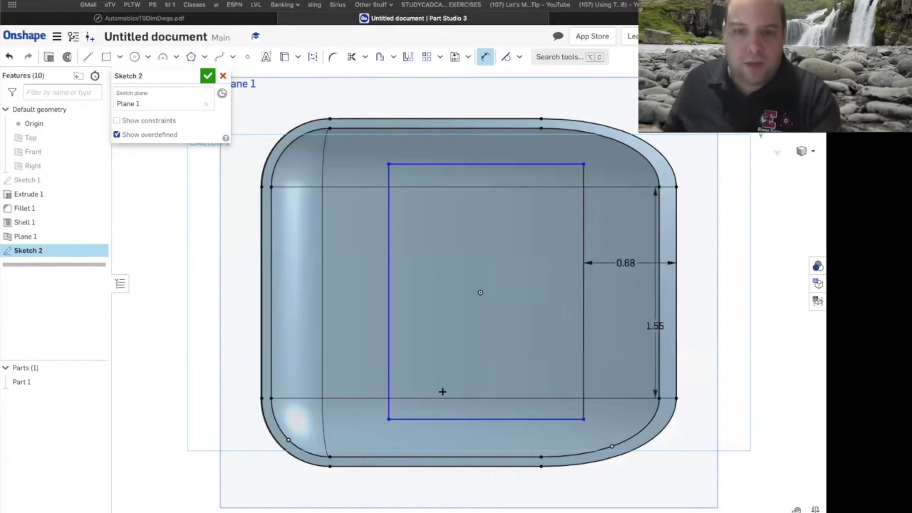
pyautogui.click(387, 386)
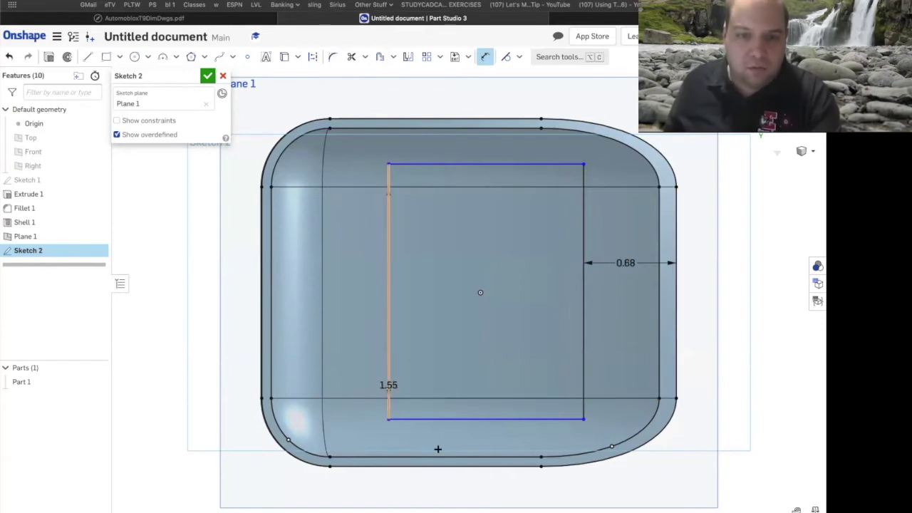
pyautogui.click(479, 486)
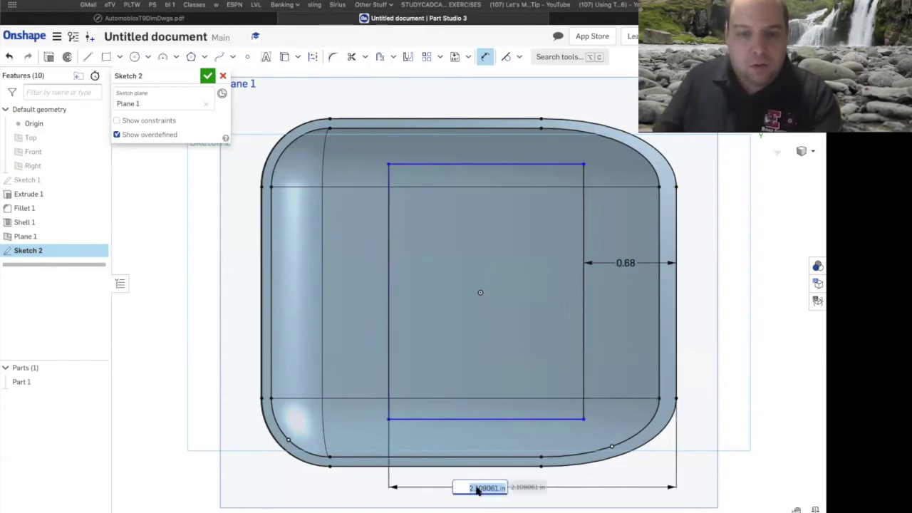
pyautogui.write('2')
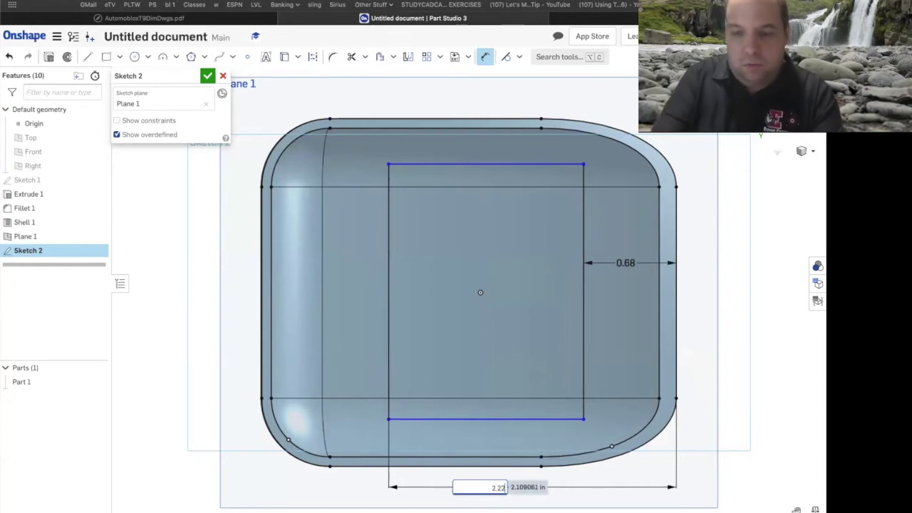
pyautogui.write('.22')
pyautogui.press('Return')
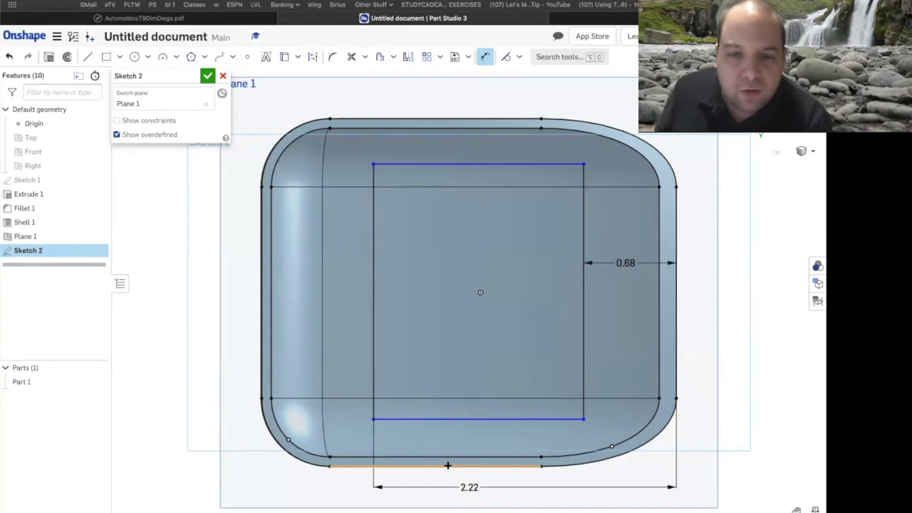
pyautogui.click(447, 419)
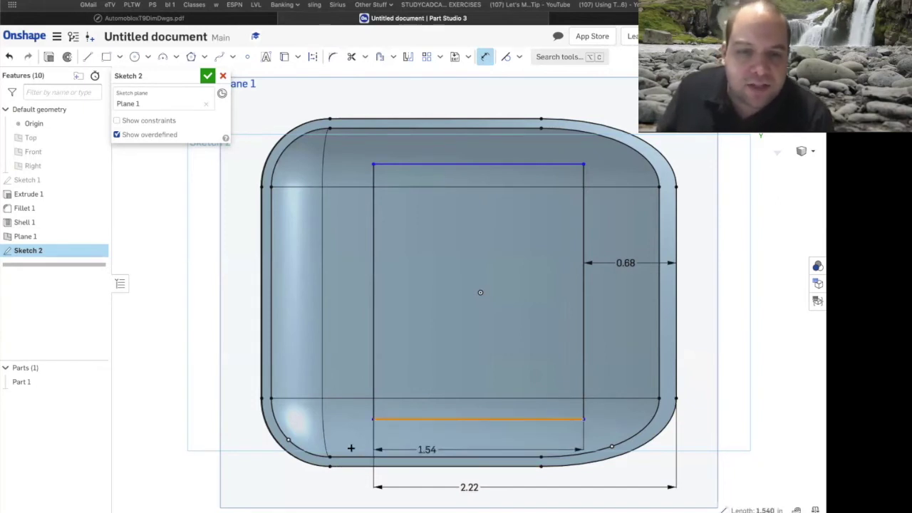
pyautogui.press('Escape')
pyautogui.click(483, 58)
pyautogui.click(428, 468)
pyautogui.click(424, 419)
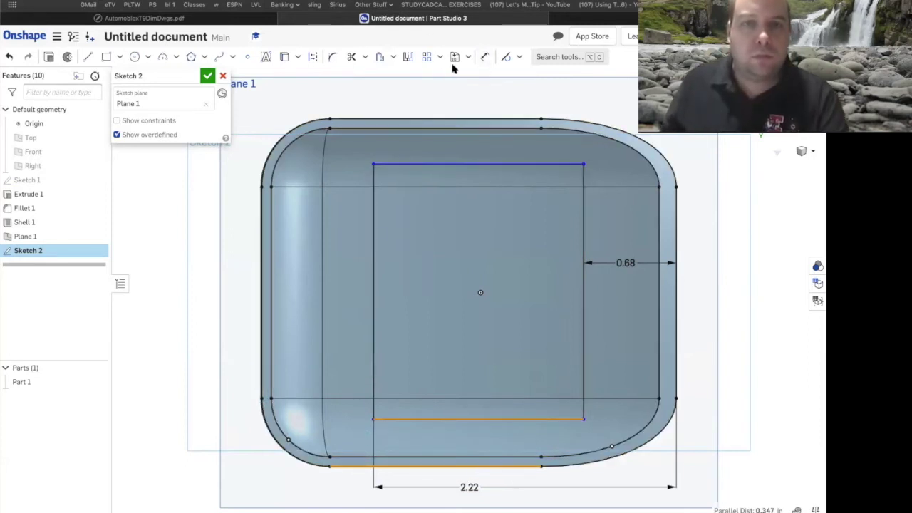
# Dimension the rectangle's top side 2.26 in from the rim's outer bottom edge, using the value in the drawing PDF
pyautogui.click(484, 57)
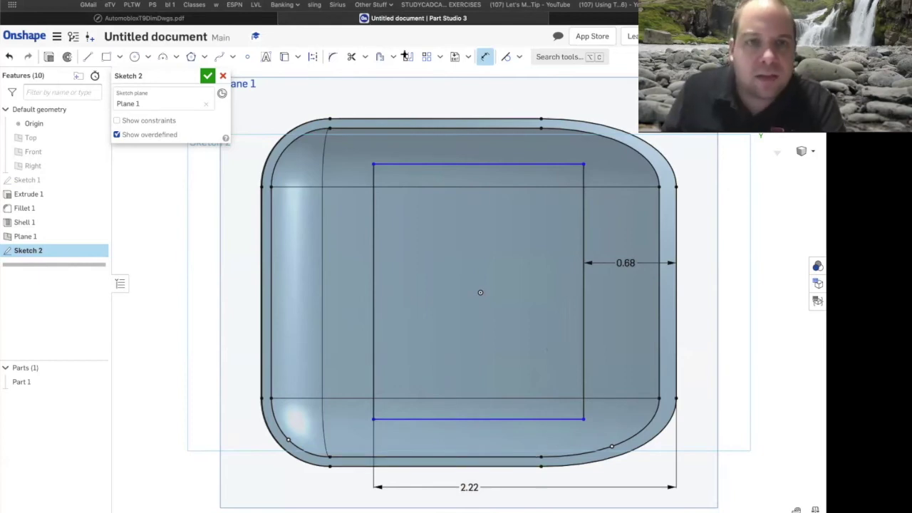
pyautogui.click(224, 22)
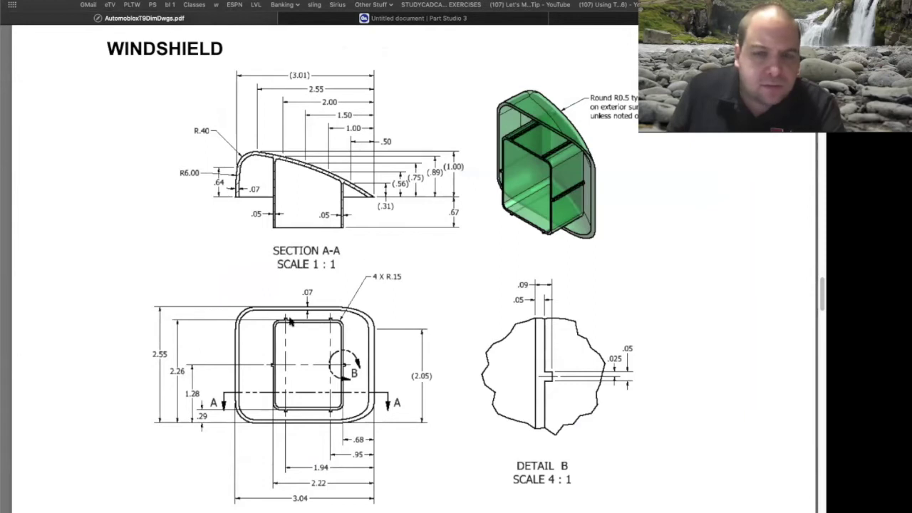
pyautogui.click(385, 19)
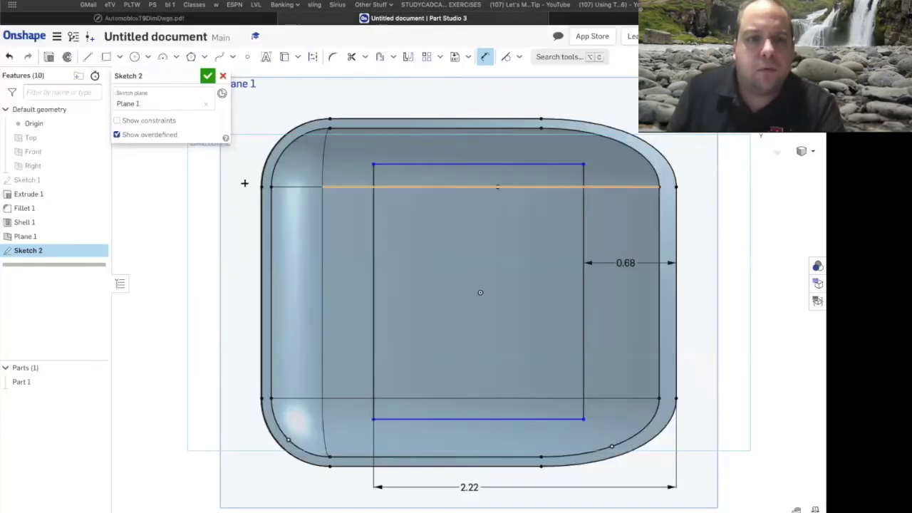
pyautogui.click(402, 163)
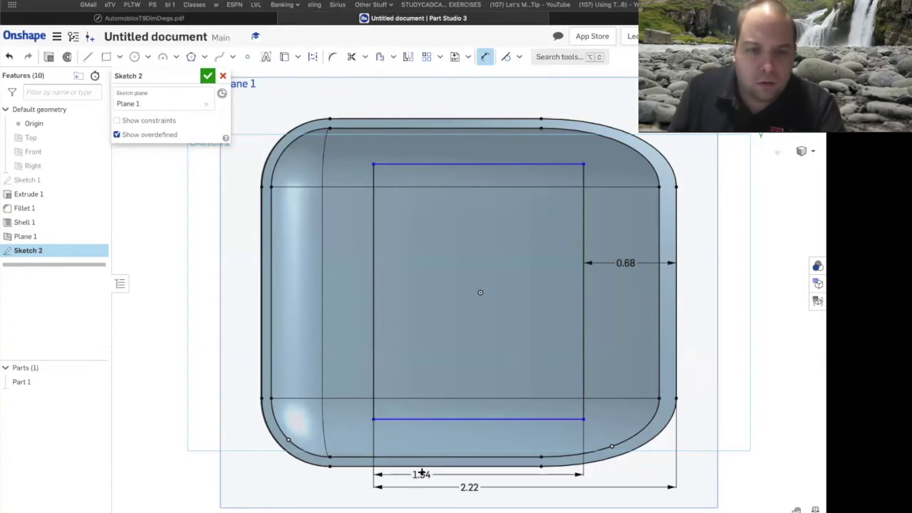
pyautogui.click(421, 467)
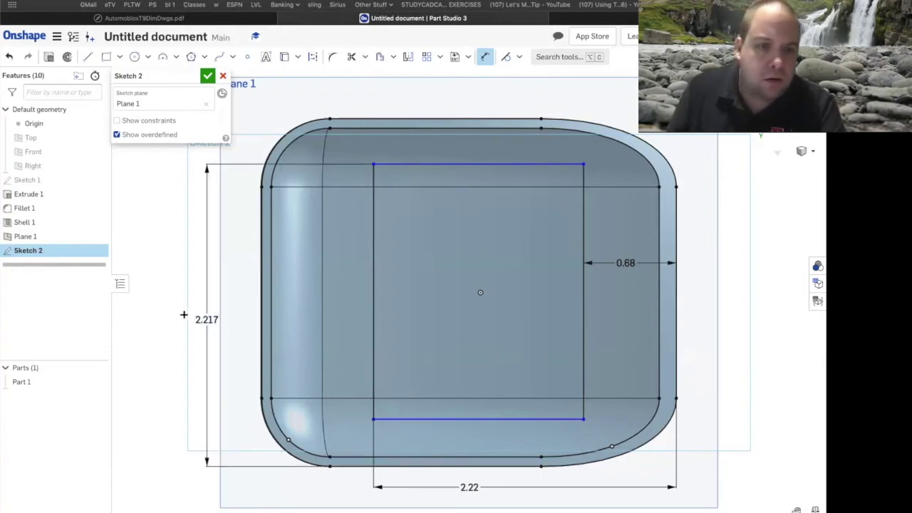
pyautogui.click(155, 307)
pyautogui.write('2.26')
pyautogui.press('Return')
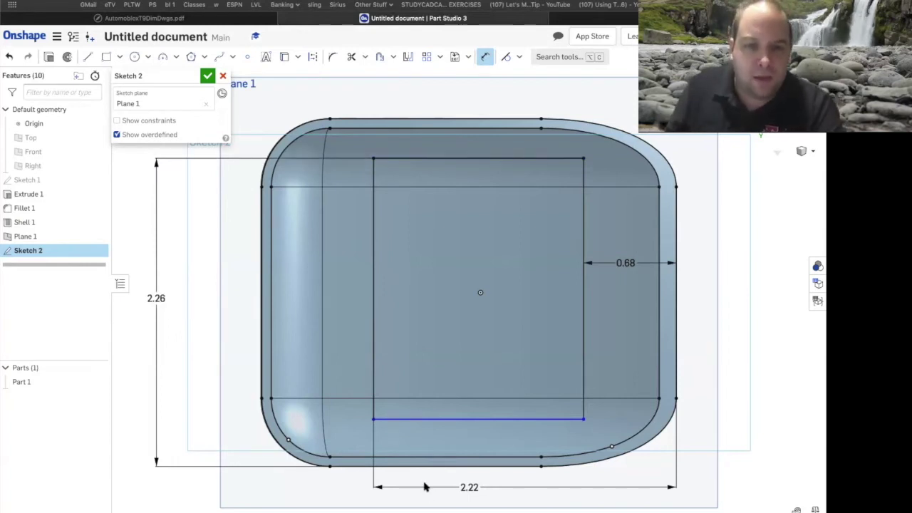
# Dimension the rectangle's bottom side 0.29 in from the rim's outer bottom edge, using the value in the drawing PDF
pyautogui.click(421, 445)
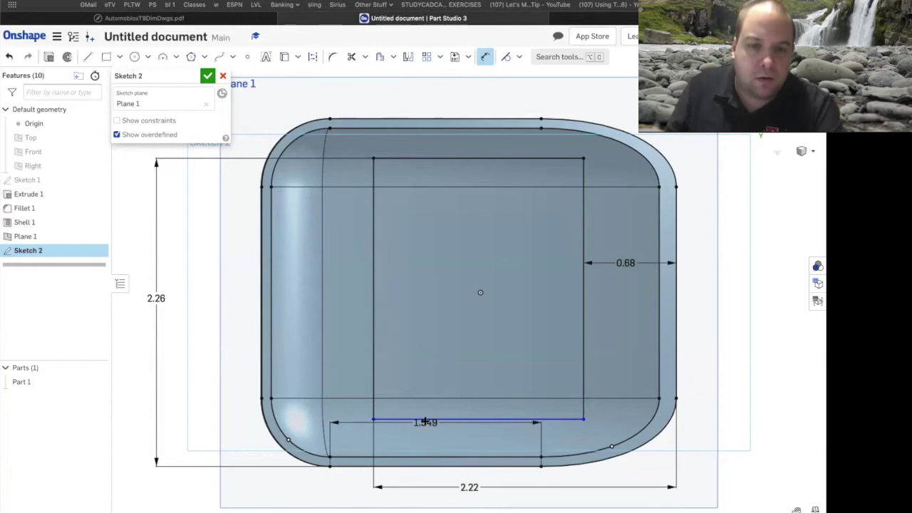
pyautogui.click(421, 419)
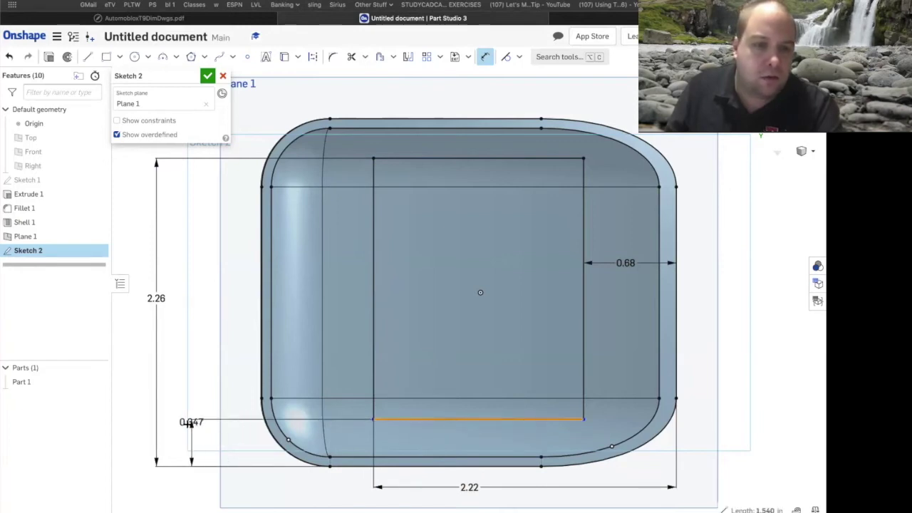
pyautogui.click(182, 445)
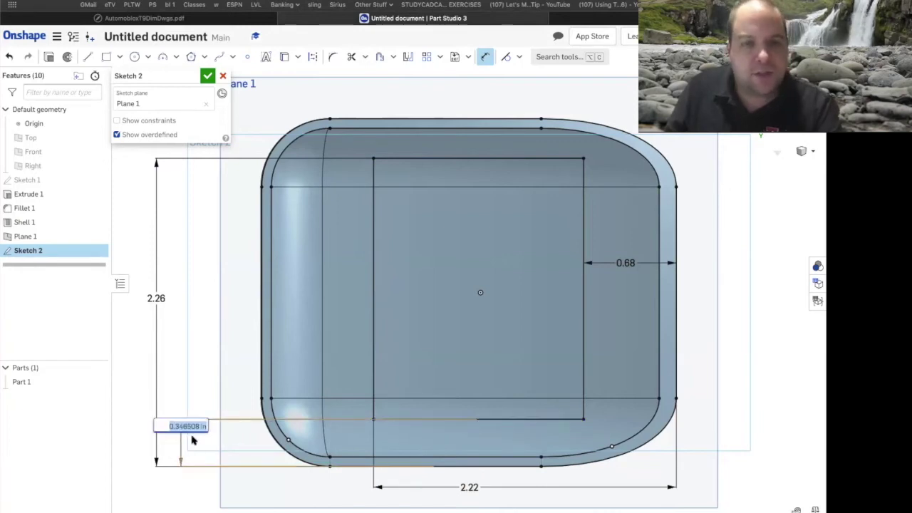
pyautogui.click(139, 19)
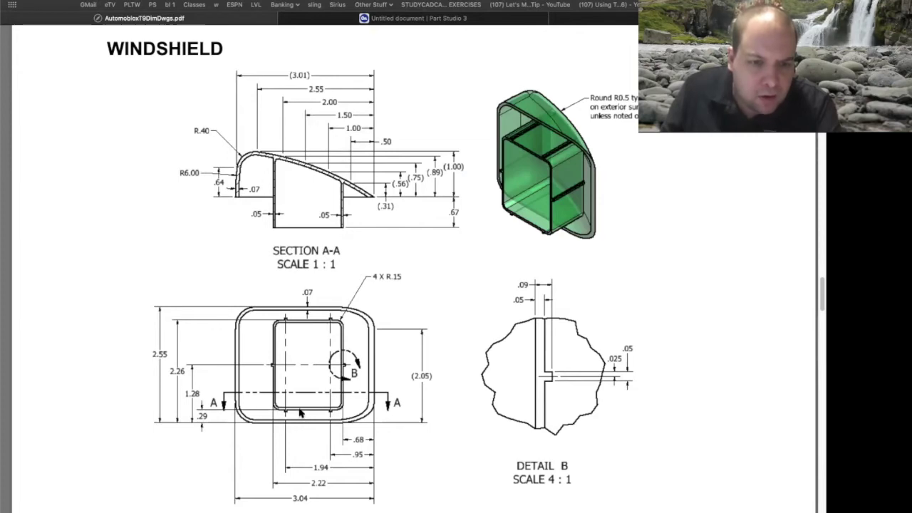
pyautogui.click(477, 22)
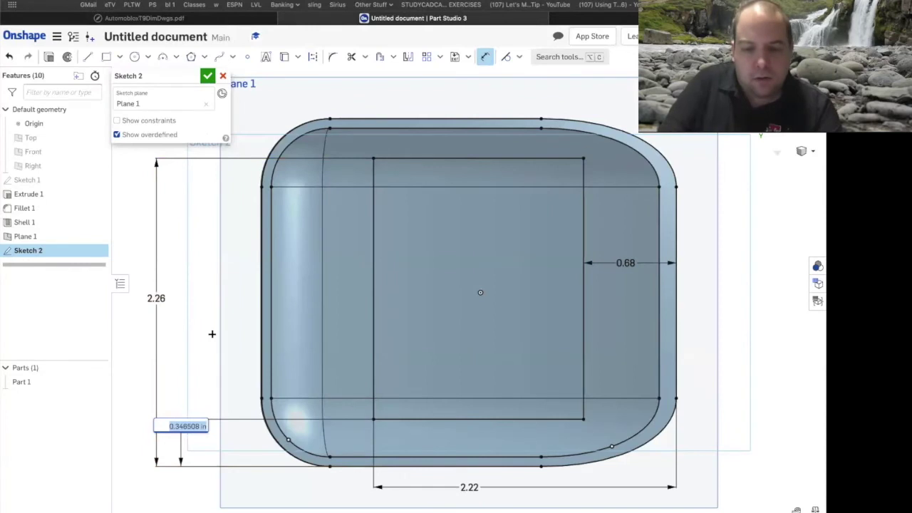
pyautogui.write('.29')
pyautogui.press('Return')
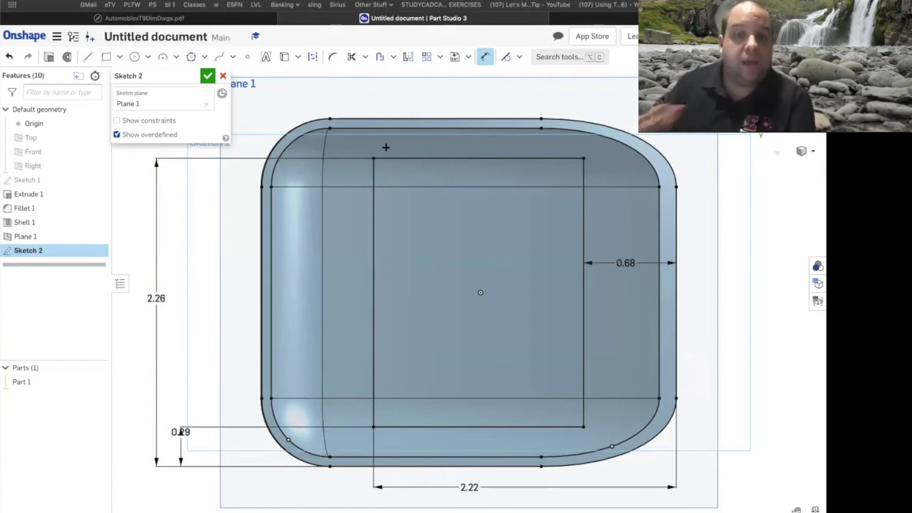
# Round the inner rectangle's upper-left corner with a 0.15 in sketch fillet, checking the radius in the drawing PDF
pyautogui.click(332, 62)
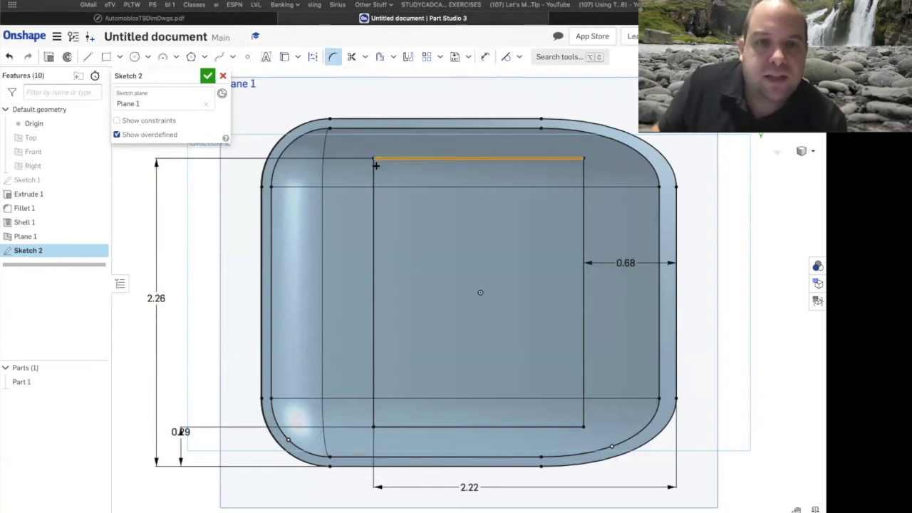
pyautogui.click(377, 163)
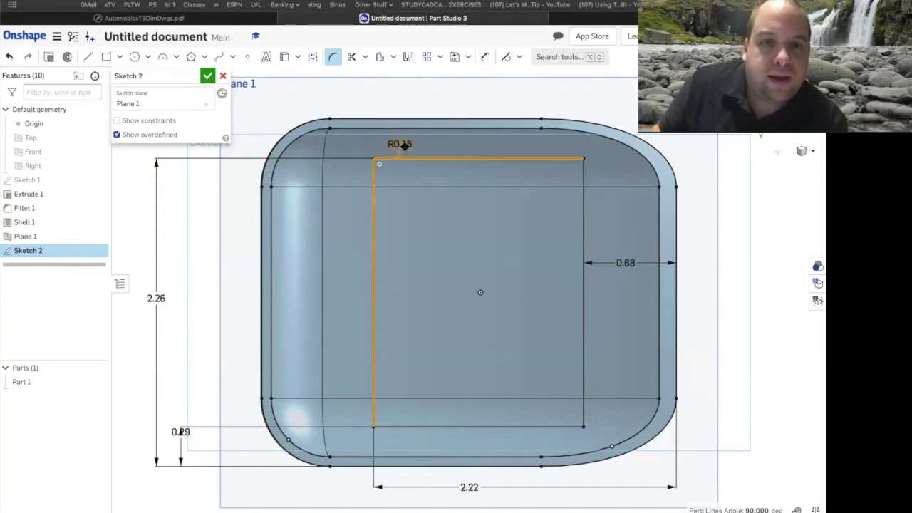
pyautogui.doubleClick(403, 144)
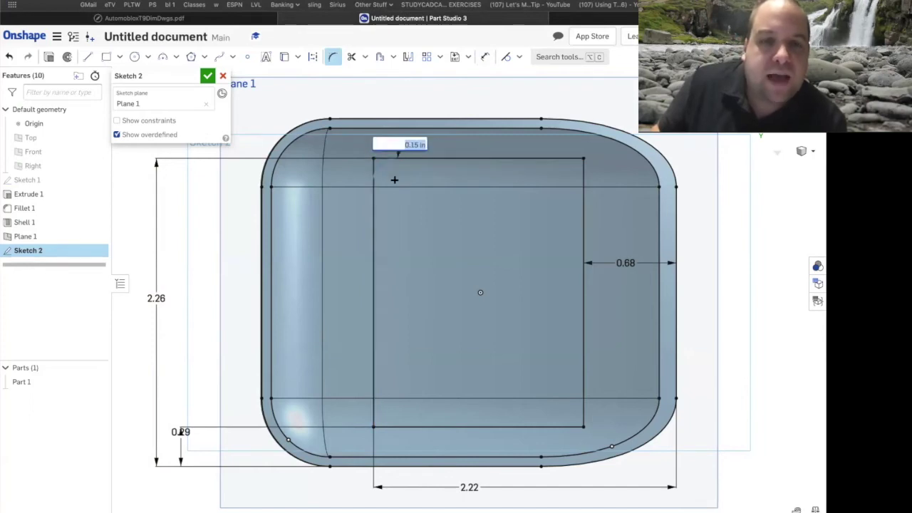
pyautogui.click(216, 17)
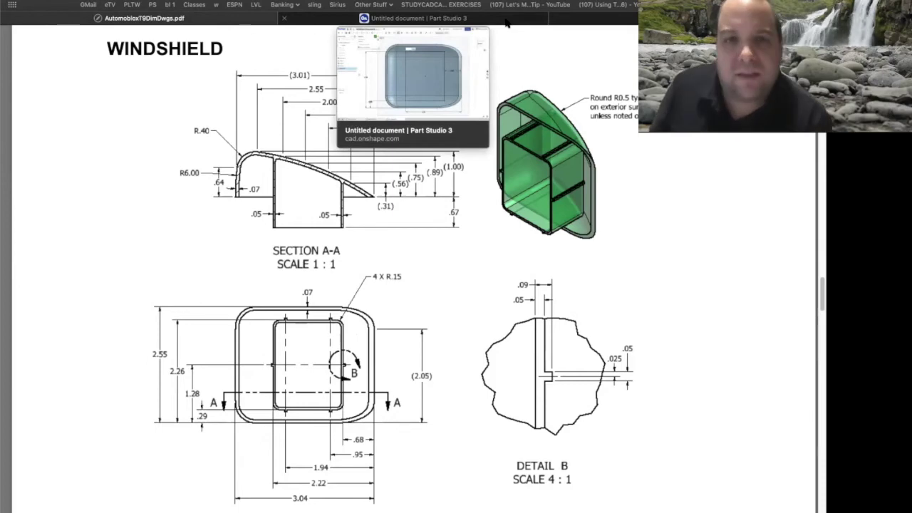
pyautogui.click(505, 22)
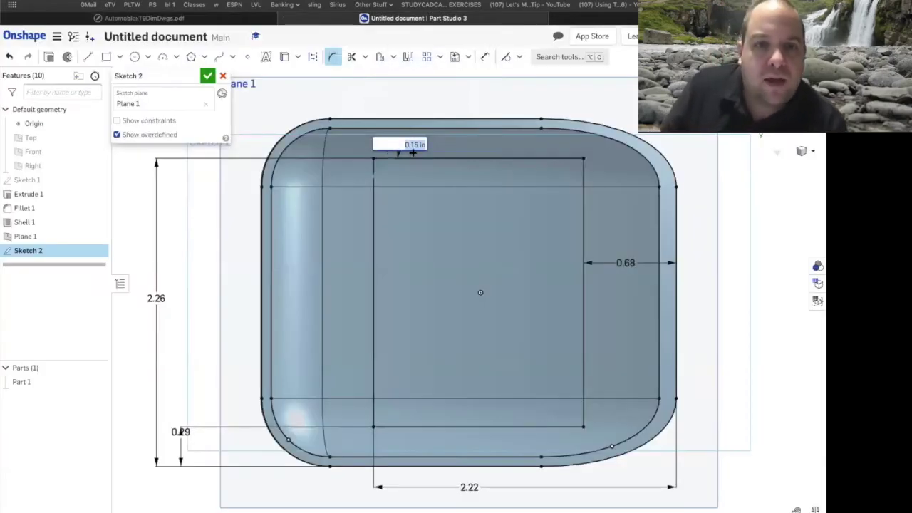
# Round the inner rectangle's three remaining corners with 0.15 in sketch fillets
pyautogui.click(561, 160)
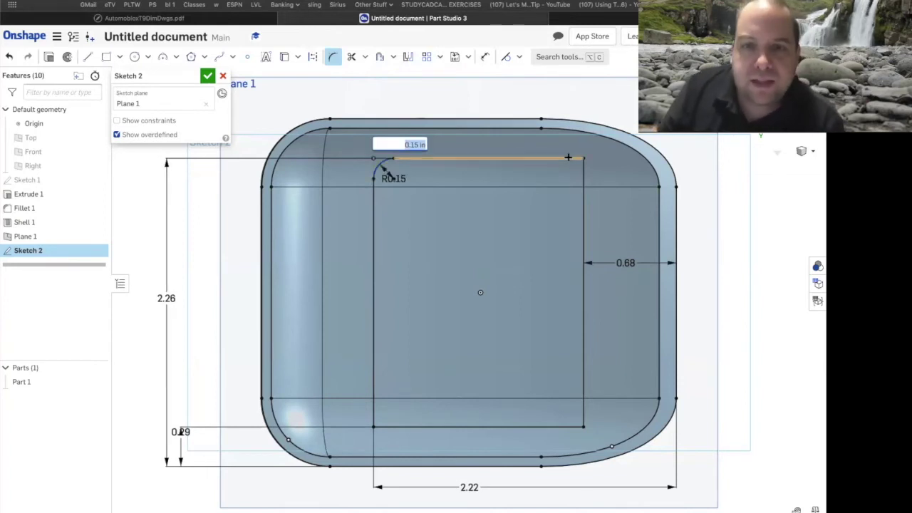
pyautogui.click(583, 161)
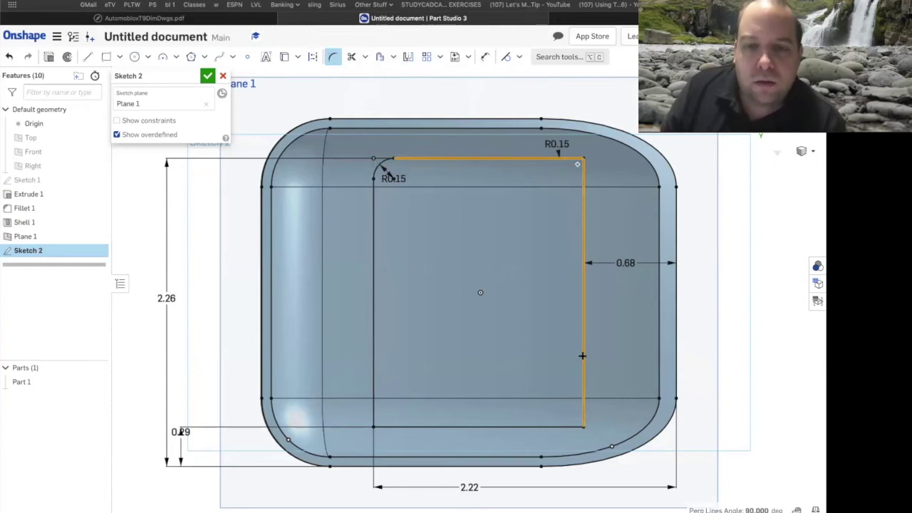
pyautogui.click(584, 427)
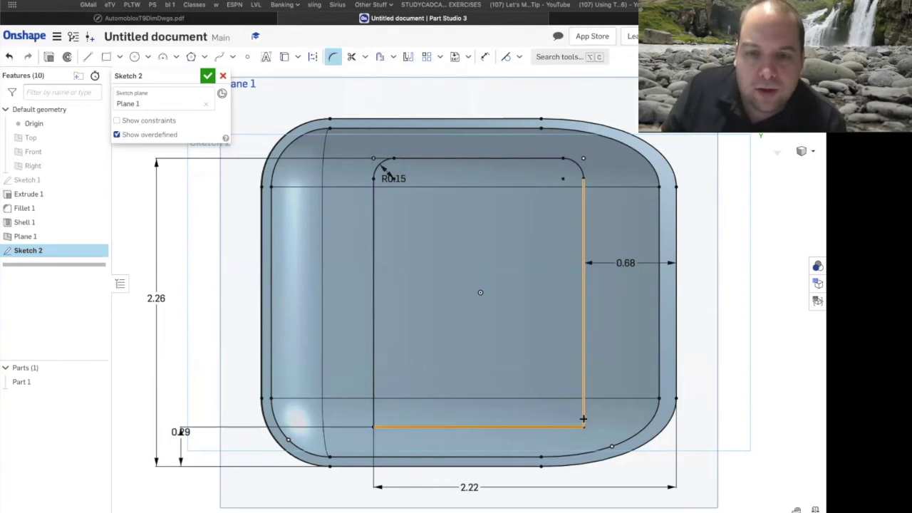
pyautogui.click(578, 423)
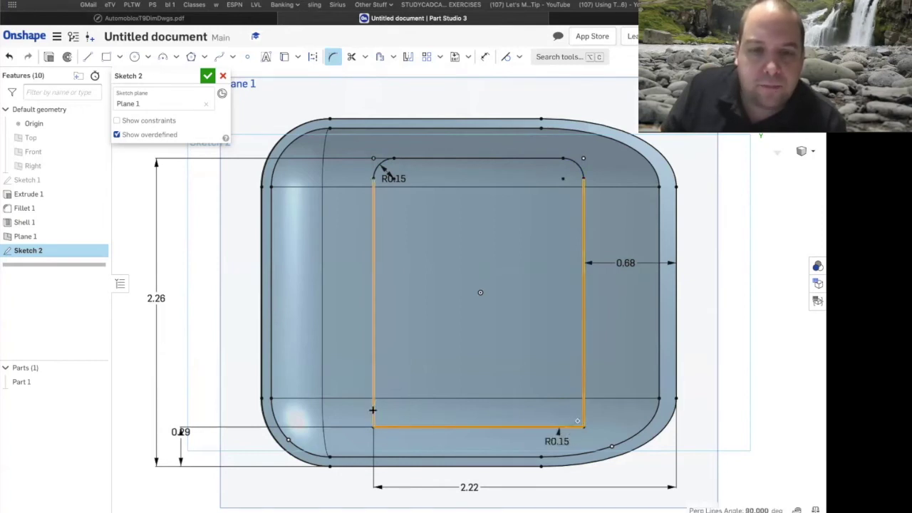
pyautogui.hotkey('ctrl', 'z')
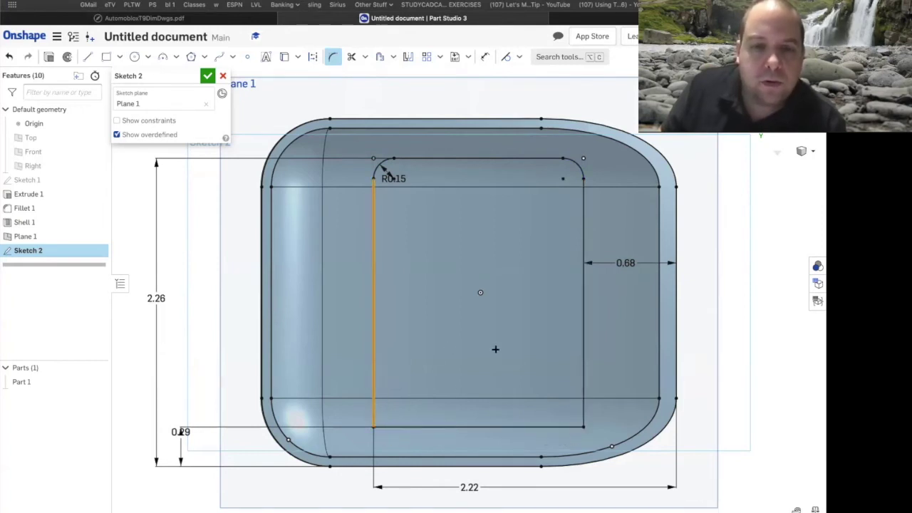
pyautogui.click(389, 426)
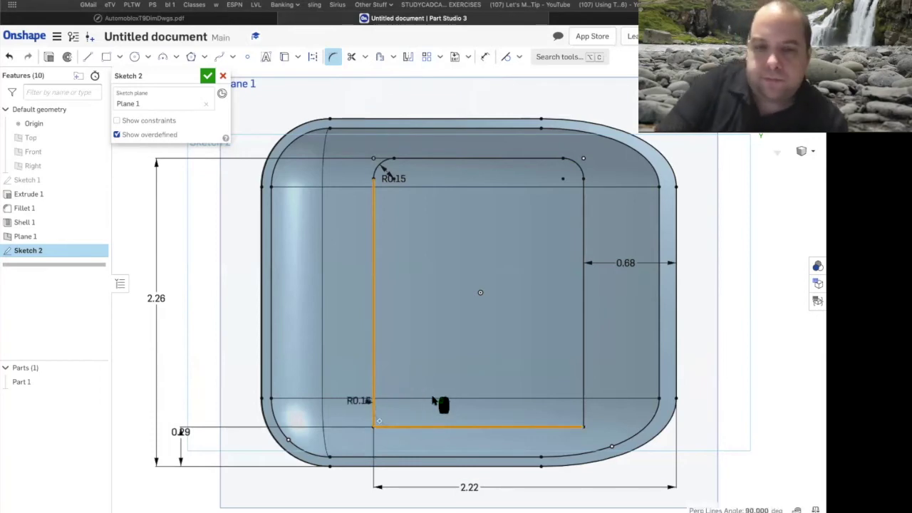
pyautogui.click(582, 422)
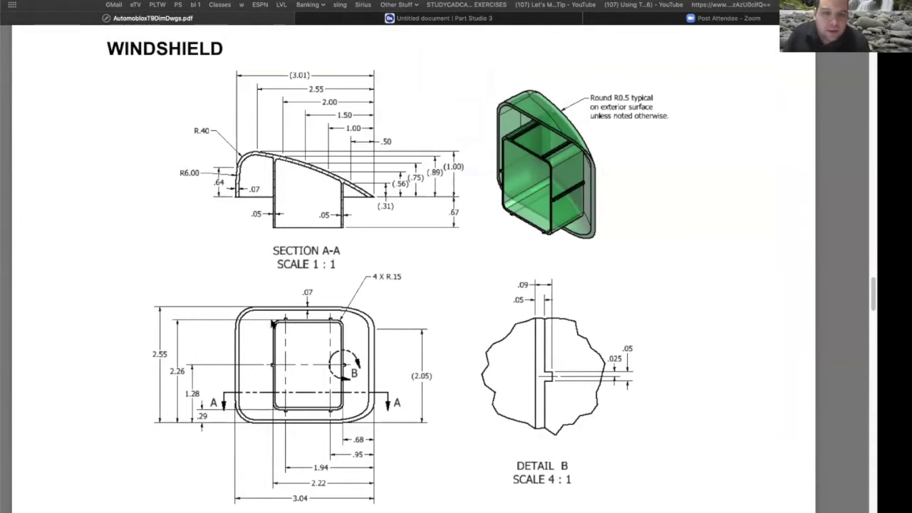
# Examine the inner frame's plan view and Detail B in the windshield drawing PDF, and return to the part sketch
pyautogui.click(419, 493)
pyautogui.scroll(-5, 266, 369)
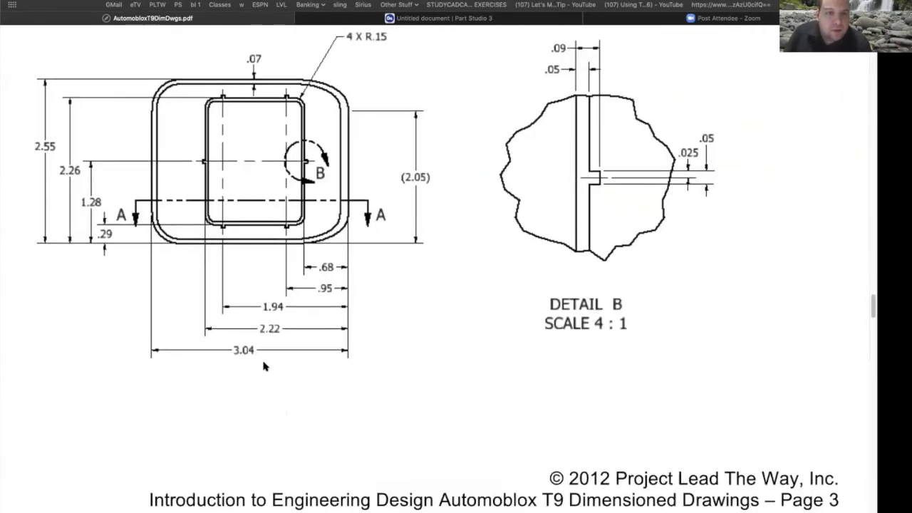
pyautogui.scroll(1, 244, 312)
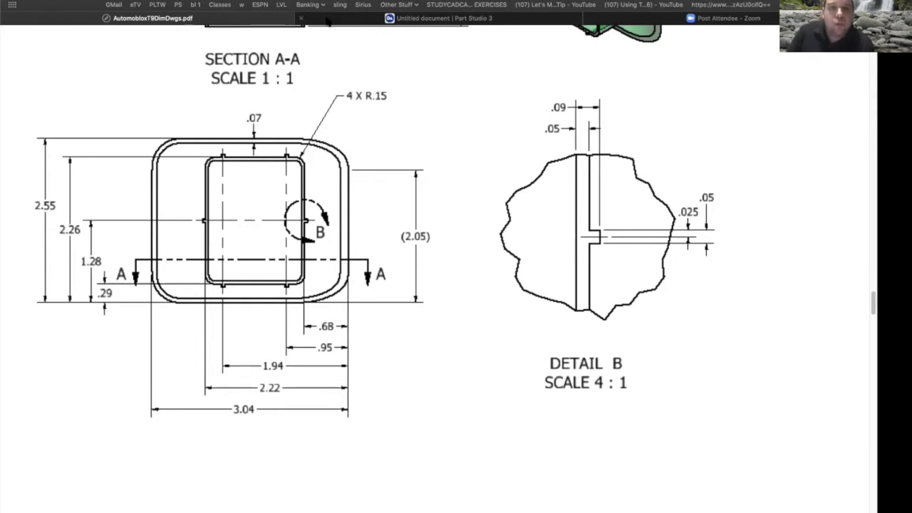
pyautogui.click(327, 20)
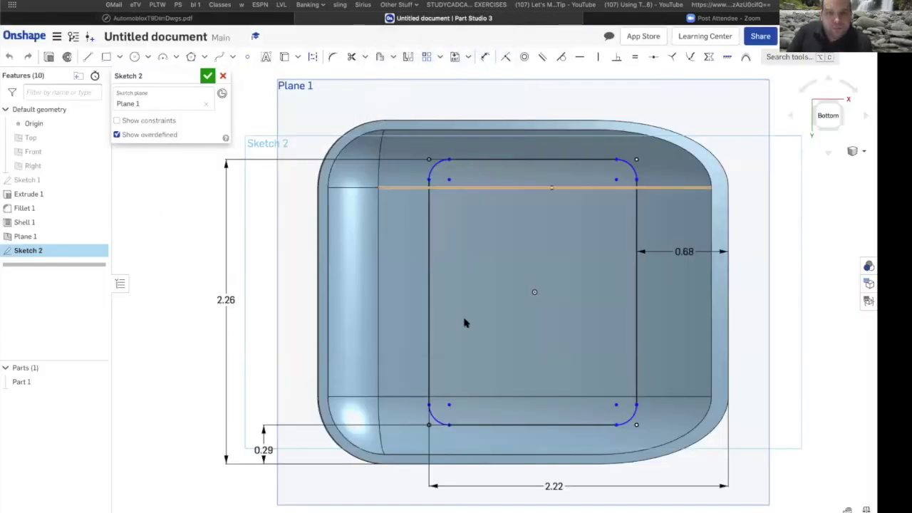
pyautogui.click(427, 267)
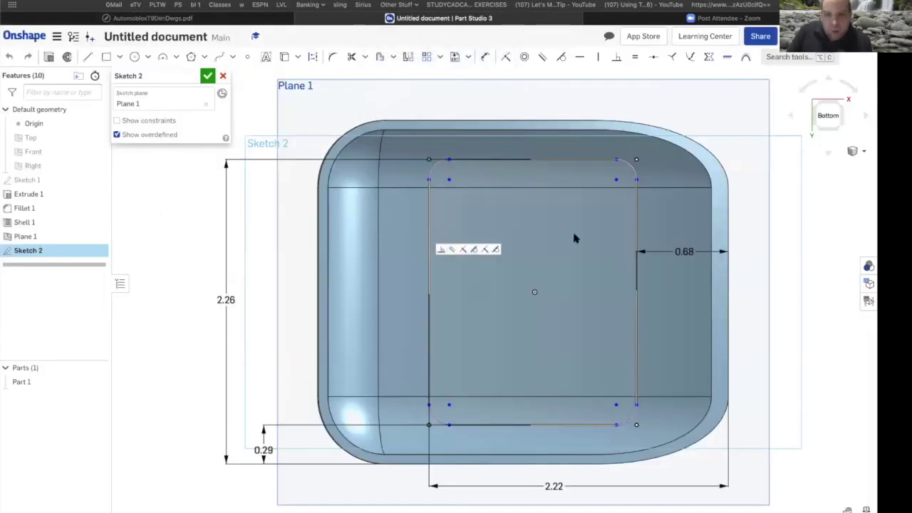
pyautogui.click(443, 174)
pyautogui.click(438, 169)
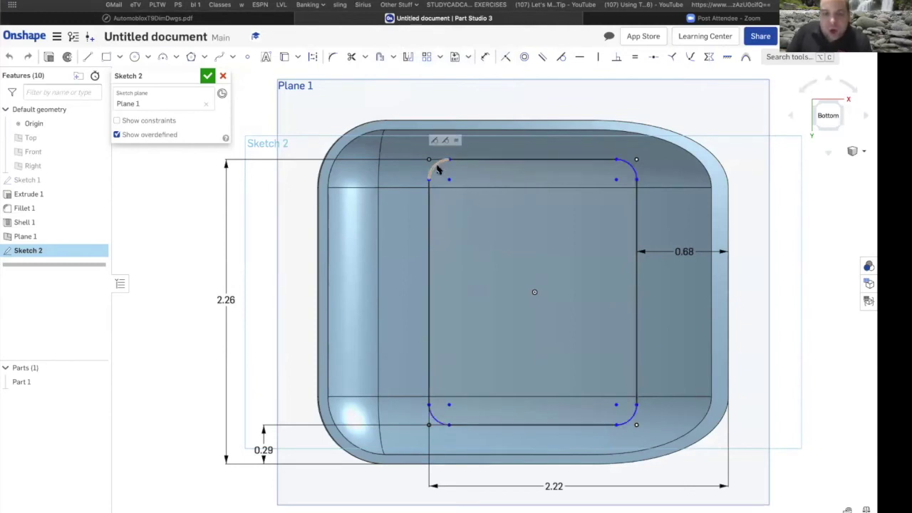
pyautogui.click(449, 176)
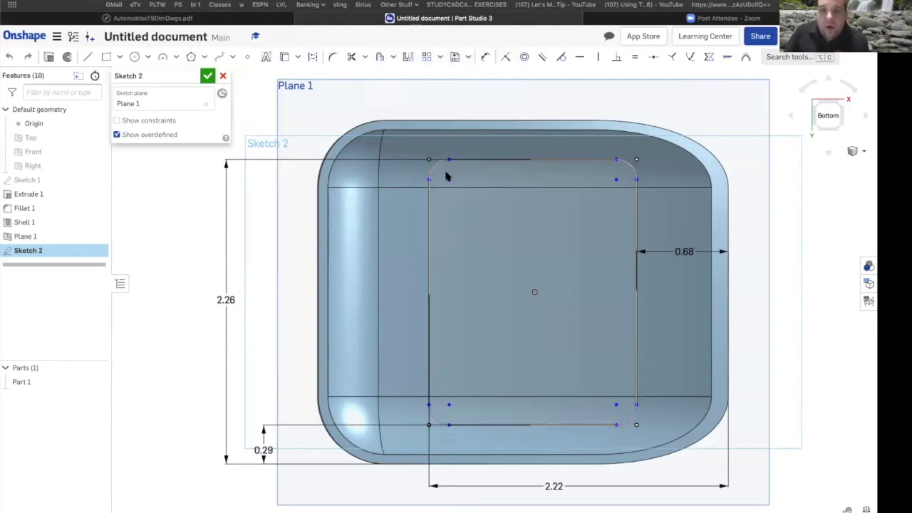
pyautogui.moveTo(409, 248); pyautogui.dragTo(534, 376)
pyautogui.press('Escape')
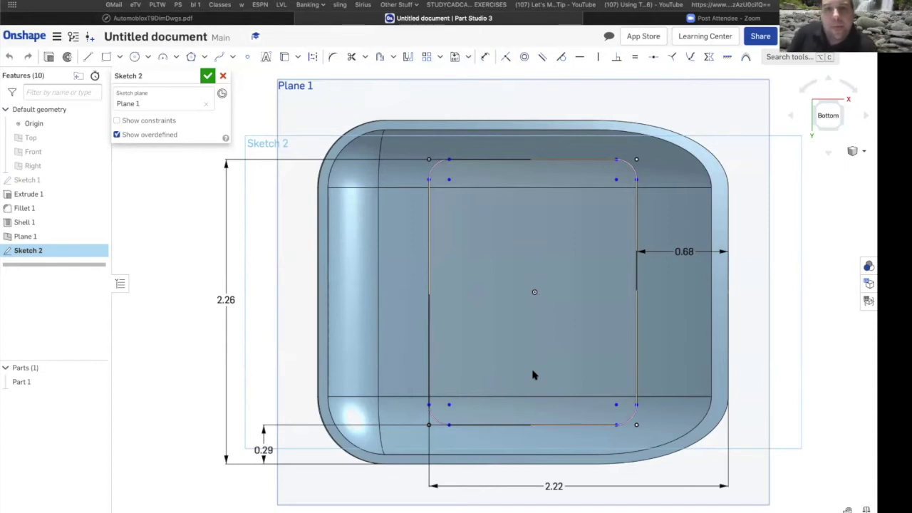
pyautogui.press('Escape')
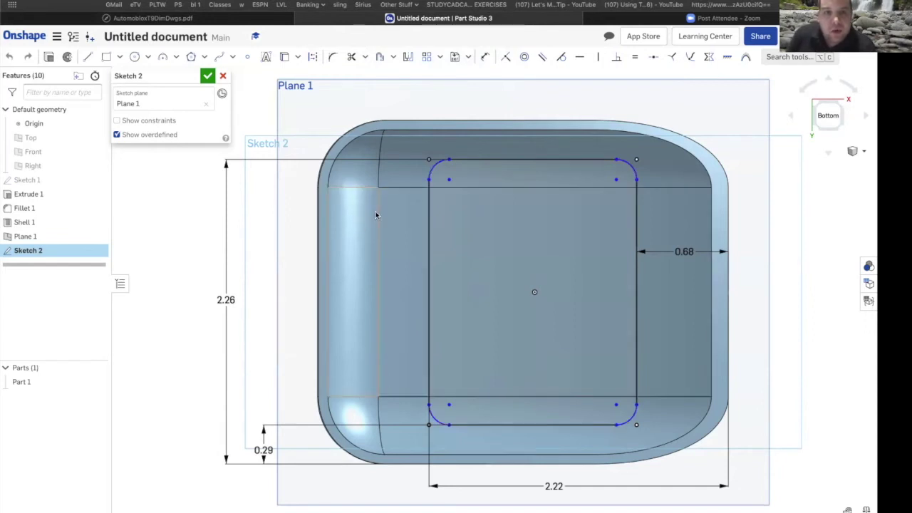
# Offset the whole rounded rectangle inward by 0.05 in to form the frame's wall
pyautogui.click(381, 61)
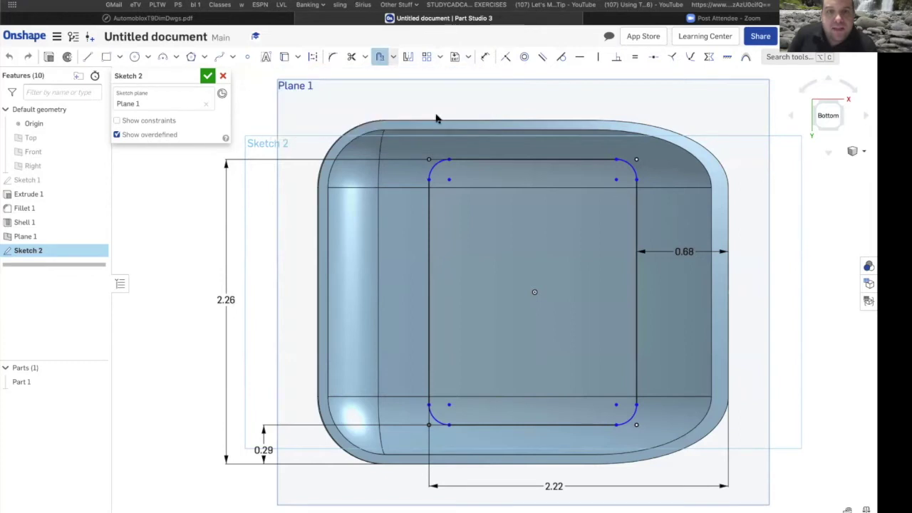
pyautogui.click(410, 150)
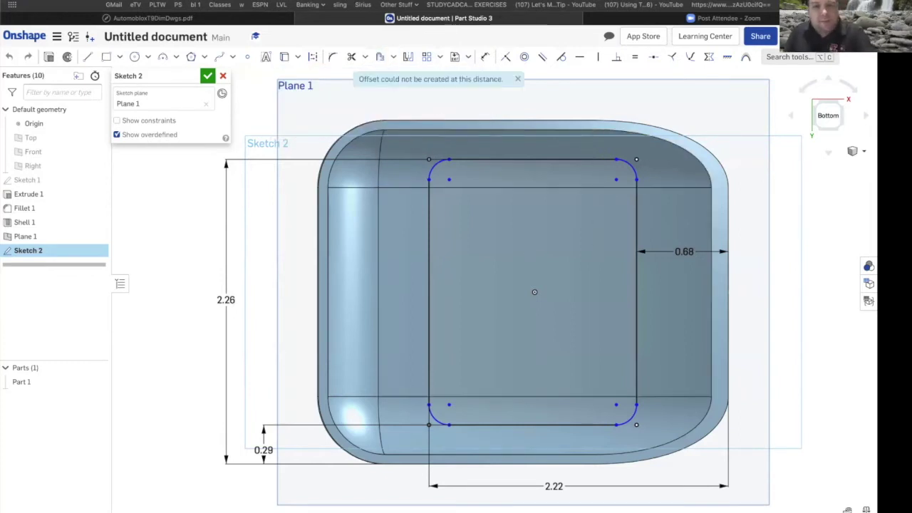
pyautogui.click(380, 60)
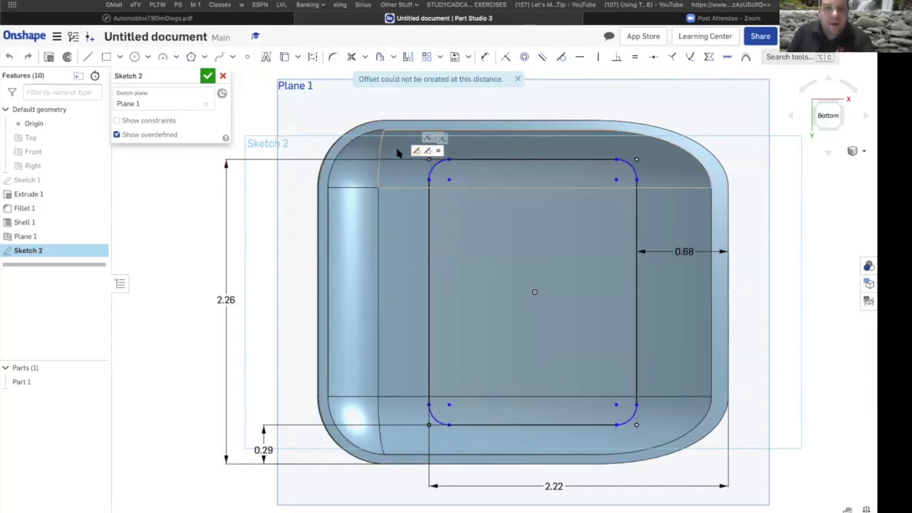
pyautogui.moveTo(397, 151)
pyautogui.mouseDown()
pyautogui.moveTo(549, 283)
pyautogui.moveTo(651, 430)
pyautogui.moveTo(650, 442)
pyautogui.mouseUp()
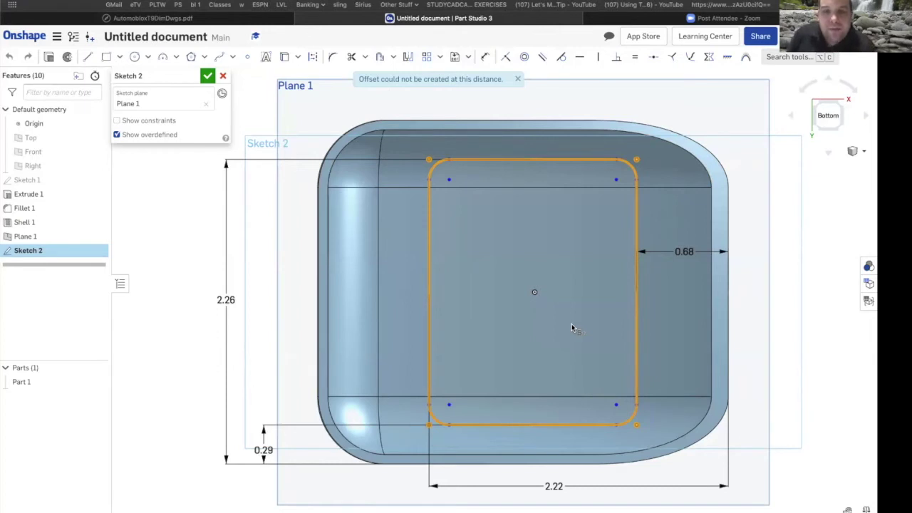
pyautogui.click(381, 59)
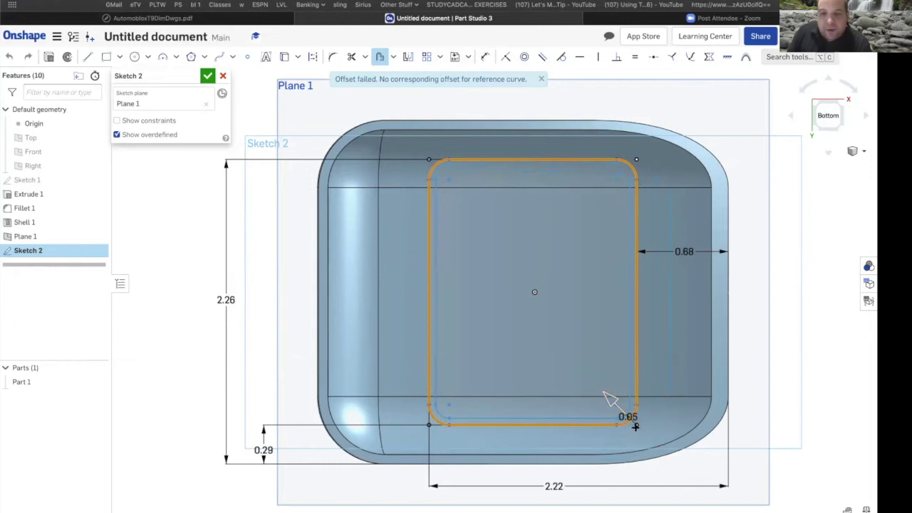
pyautogui.click(634, 426)
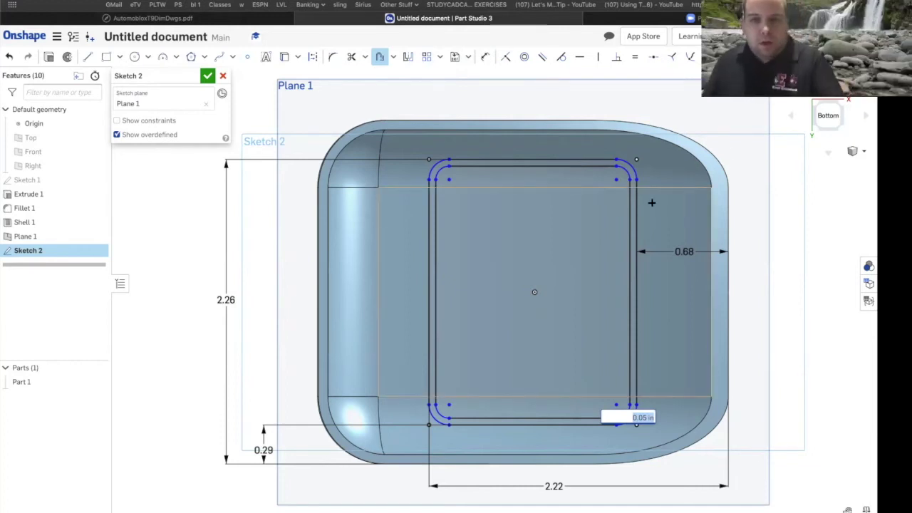
# Draw a vertical line between the midpoints of the outer rectangle's top and bottom sides
pyautogui.click(87, 57)
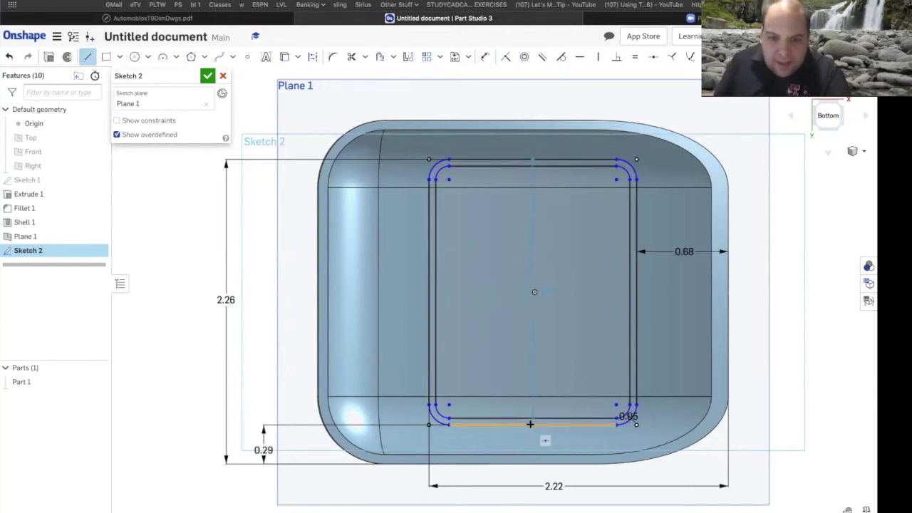
pyautogui.click(524, 375)
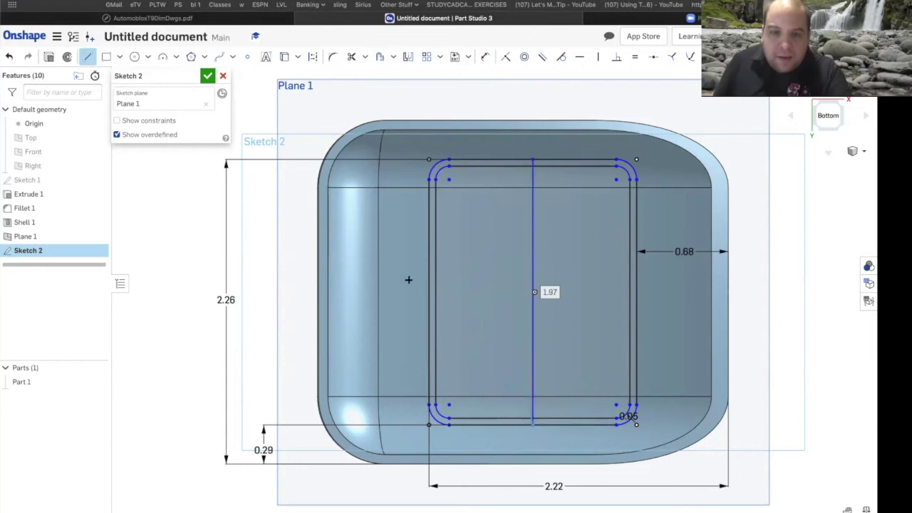
pyautogui.press('Escape')
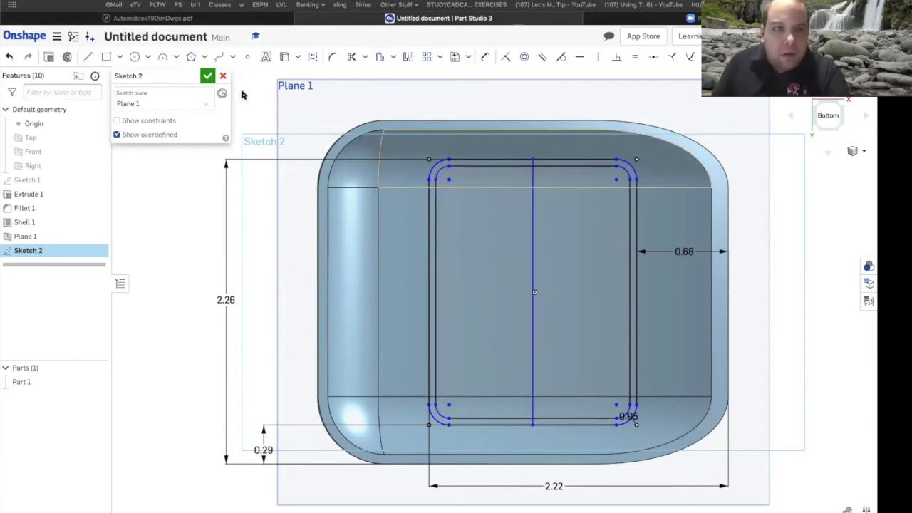
# Draw a horizontal line between the midpoints of the outer rectangle's left and right sides
pyautogui.click(430, 288)
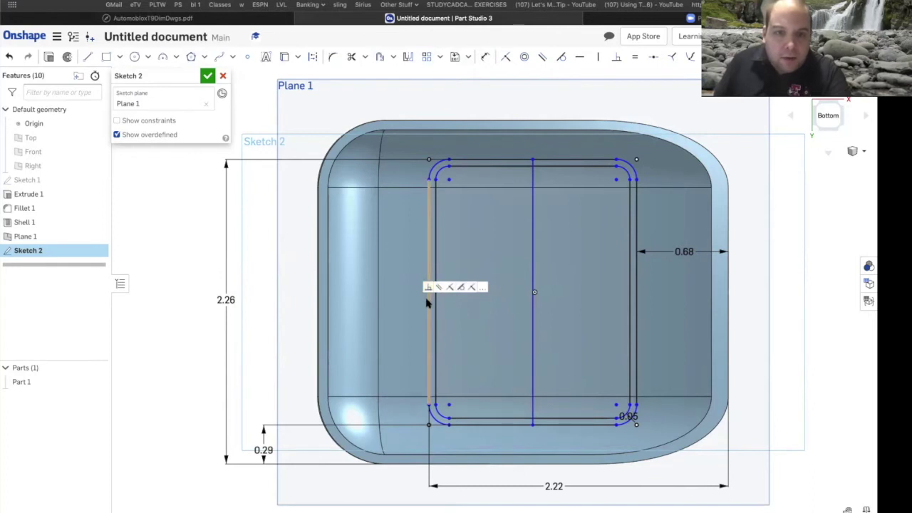
pyautogui.click(88, 57)
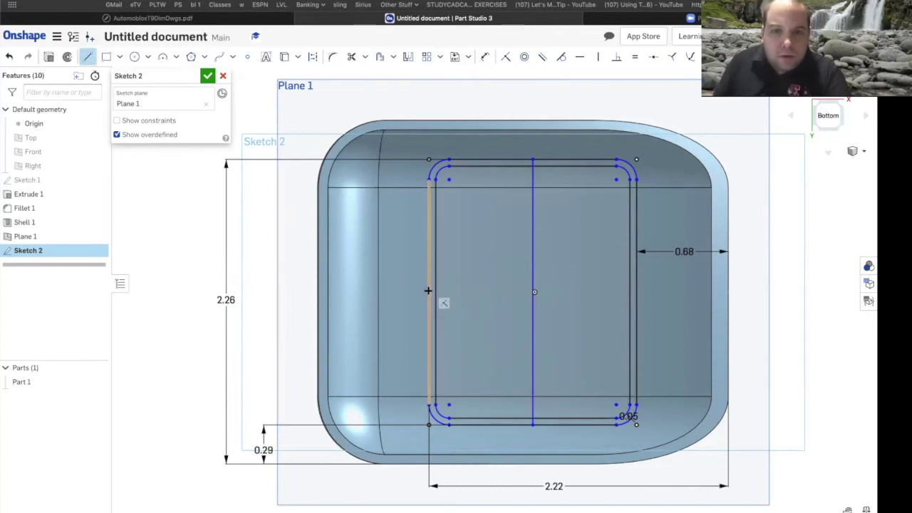
pyautogui.click(635, 292)
pyautogui.press('Escape')
pyautogui.moveTo(518, 265); pyautogui.dragTo(576, 330)
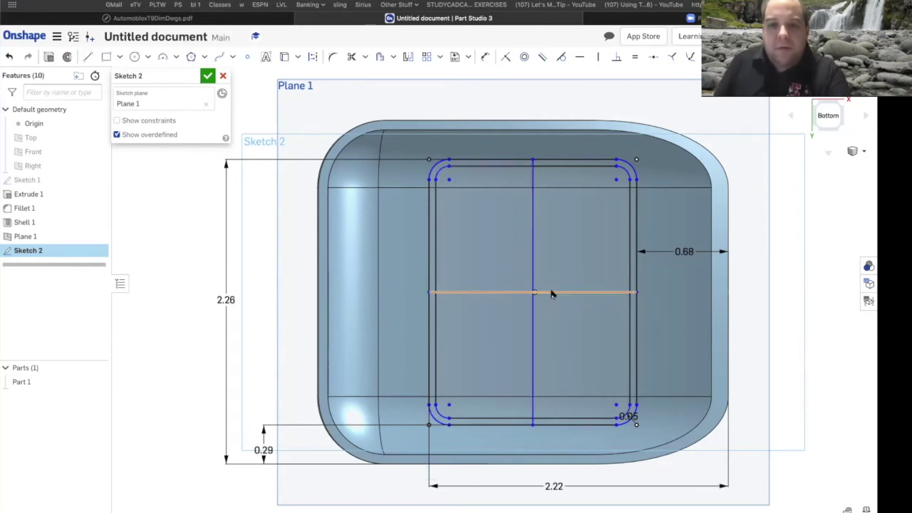
# Convert the frame's horizontal and vertical midlines to construction lines
pyautogui.rightClick(550, 293)
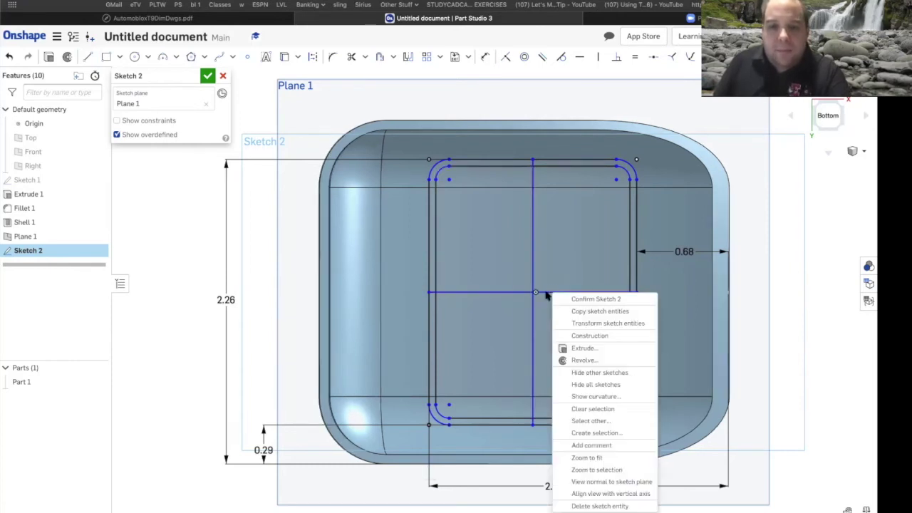
pyautogui.click(576, 336)
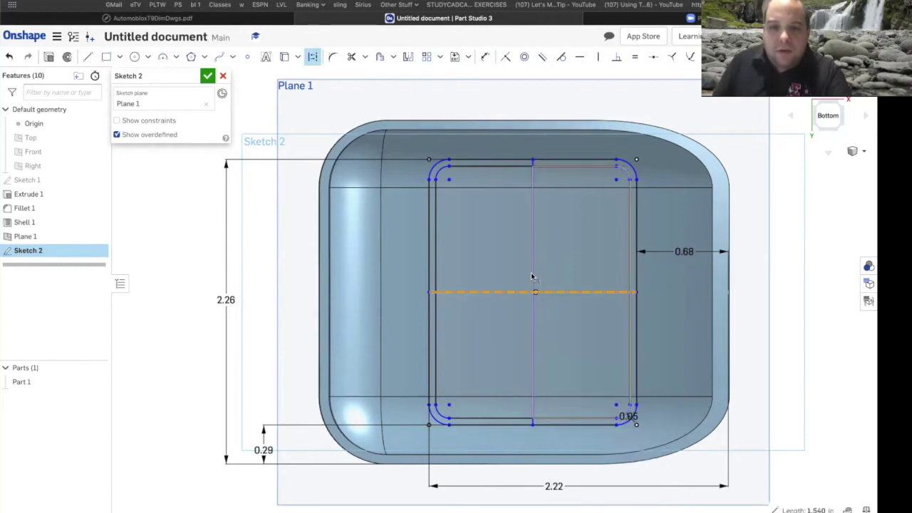
pyautogui.rightClick(533, 276)
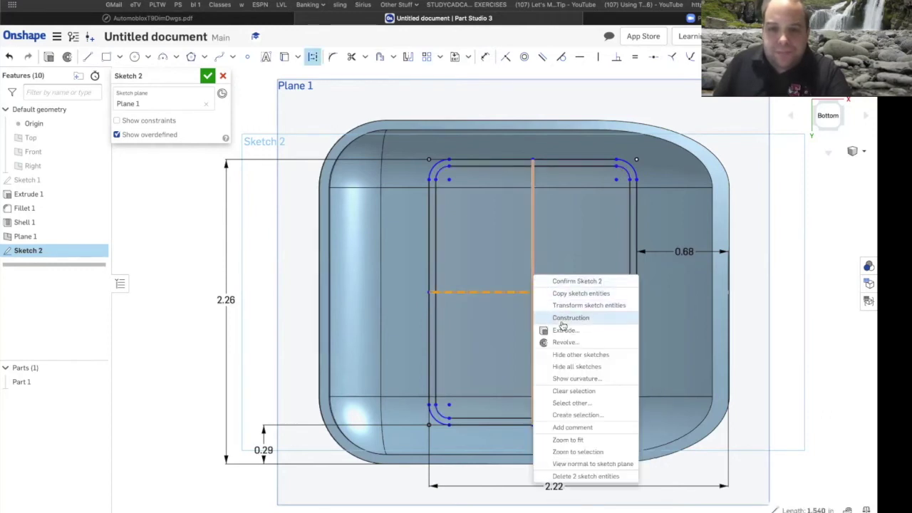
pyautogui.click(566, 319)
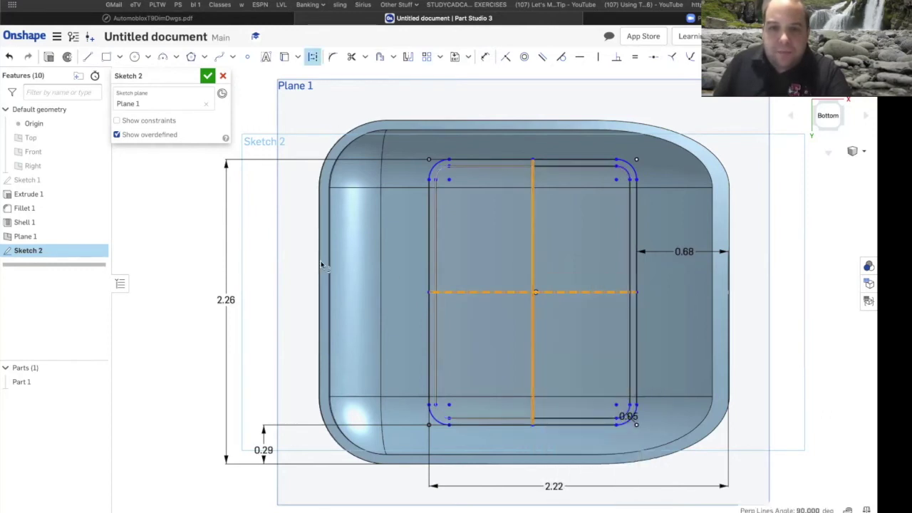
pyautogui.click(182, 285)
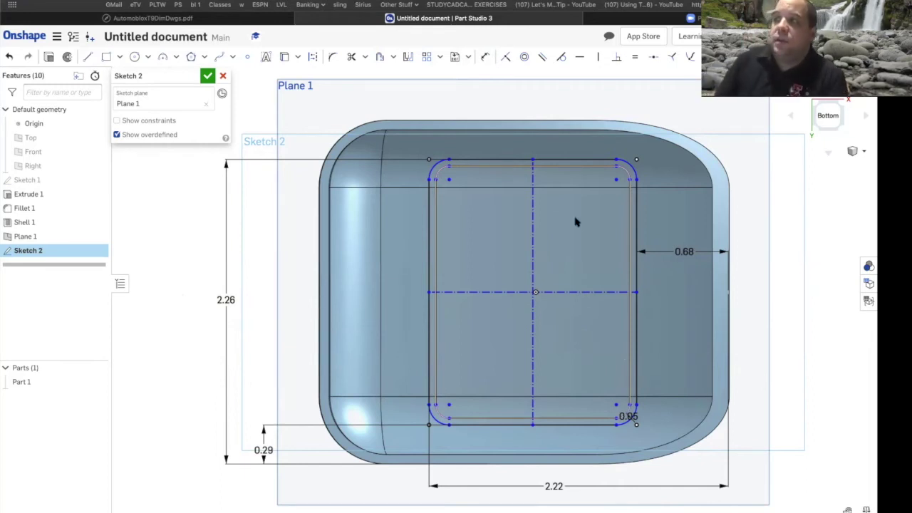
# After checking Detail B in the PDF drawing, sketch a tab rectangle about 0.075 in wide outward from the frame's right wall, across the horizontal midline
pyautogui.click(117, 18)
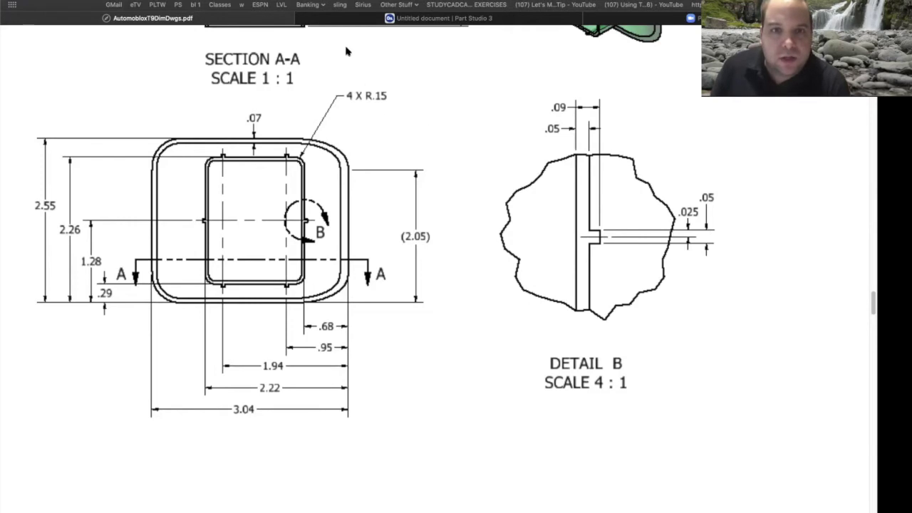
pyautogui.click(334, 20)
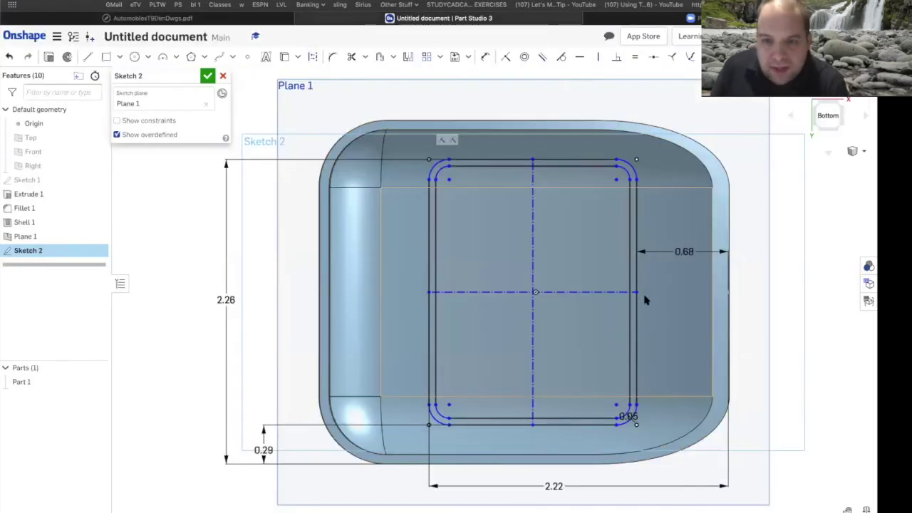
pyautogui.scroll(5, 643, 298)
pyautogui.scroll(5, 643, 298)
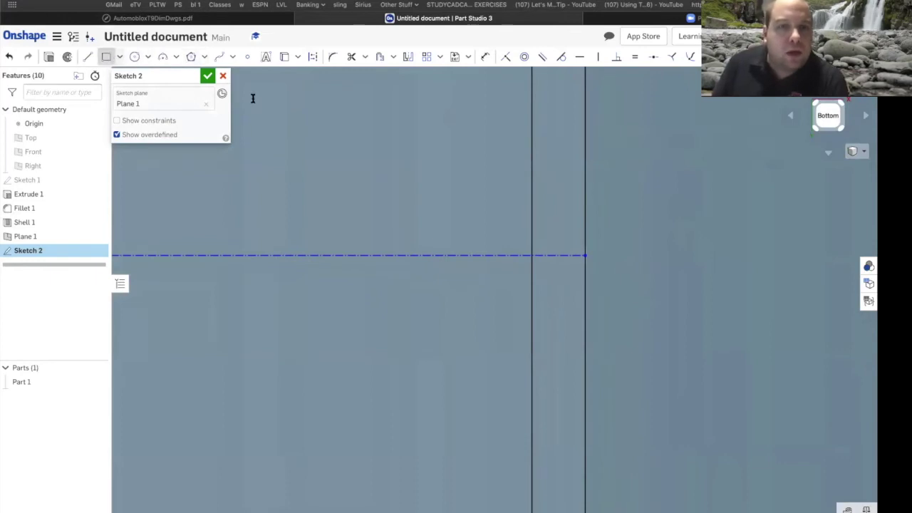
pyautogui.click(106, 56)
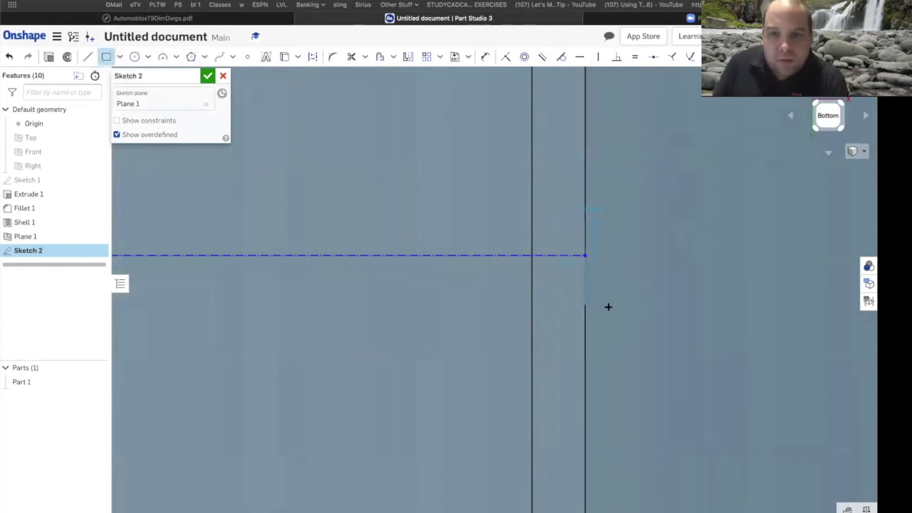
pyautogui.click(663, 307)
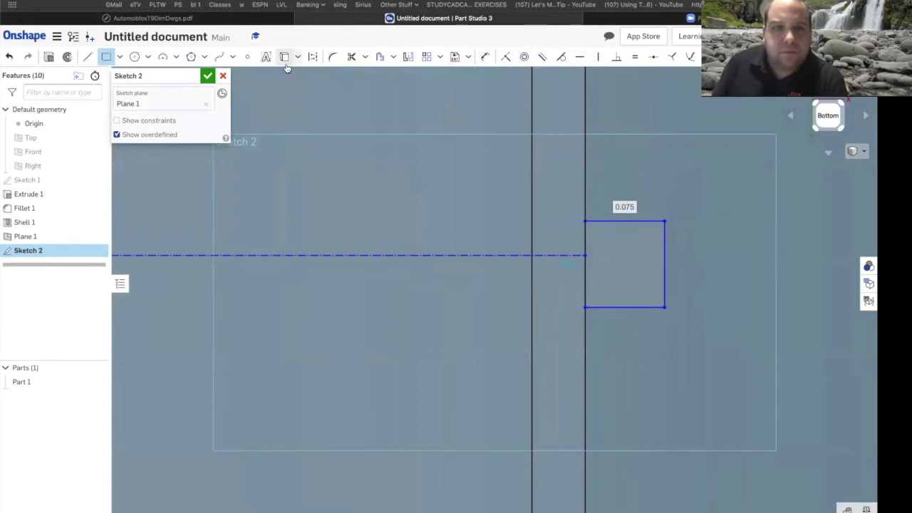
# Check the tab dimensions in the PDF drawing, and set the distance from the tab's upper edge to the horizontal midline to 0.025 in
pyautogui.click(213, 19)
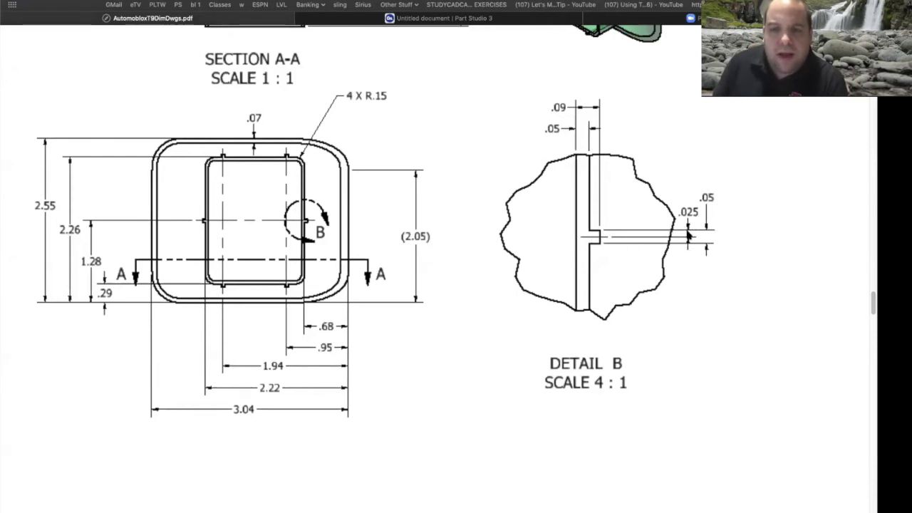
pyautogui.click(334, 18)
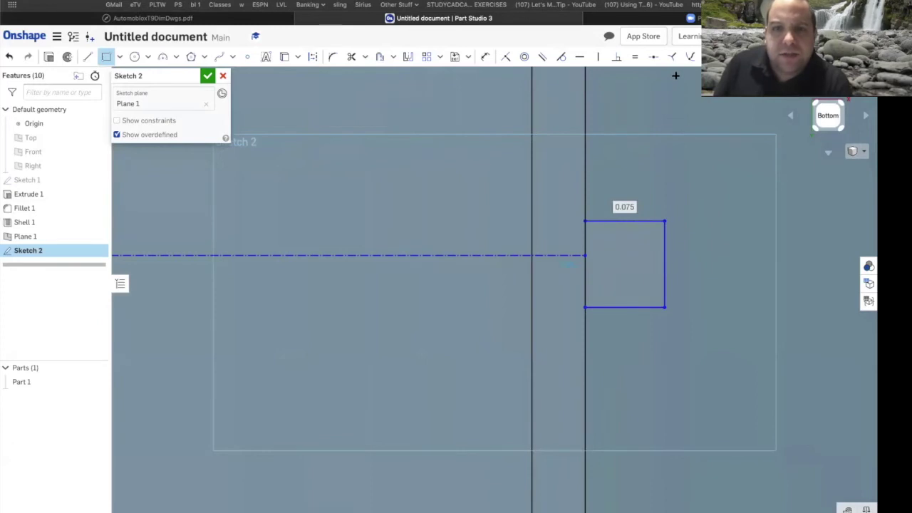
pyautogui.click(487, 56)
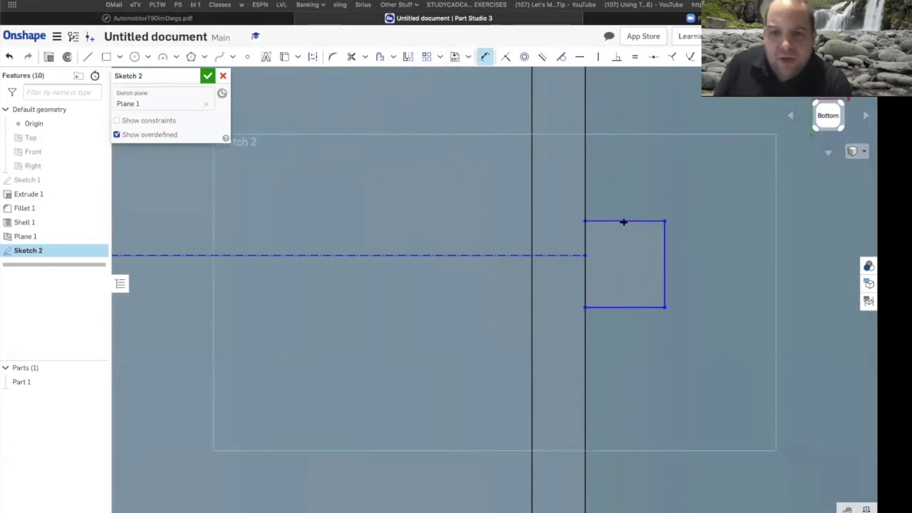
pyautogui.click(612, 221)
pyautogui.click(571, 254)
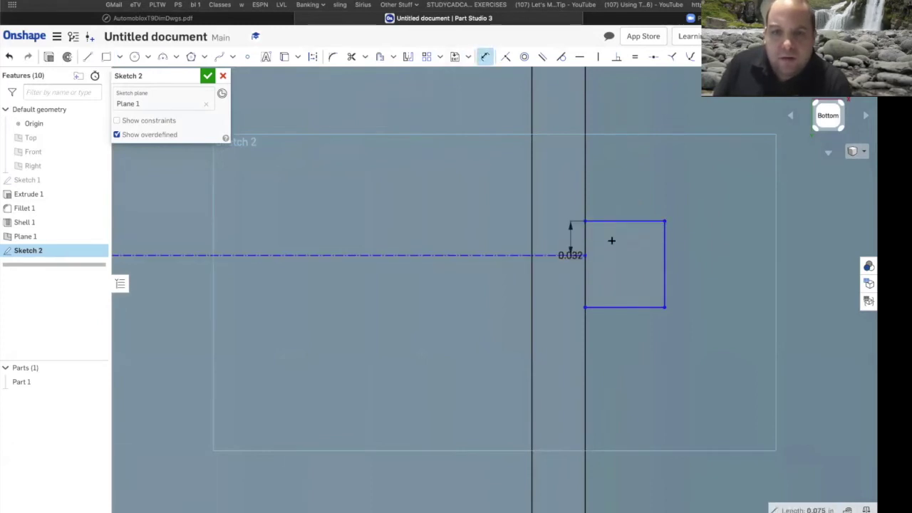
pyautogui.click(614, 237)
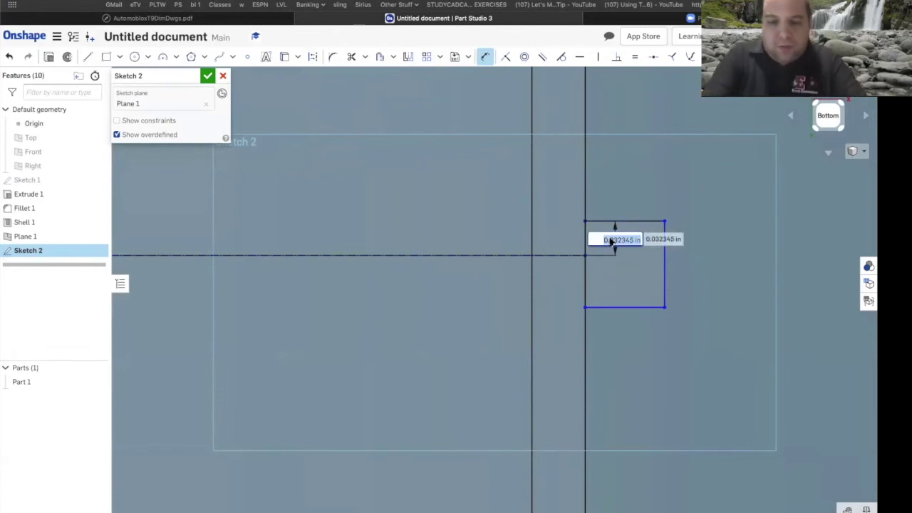
pyautogui.write('.02')
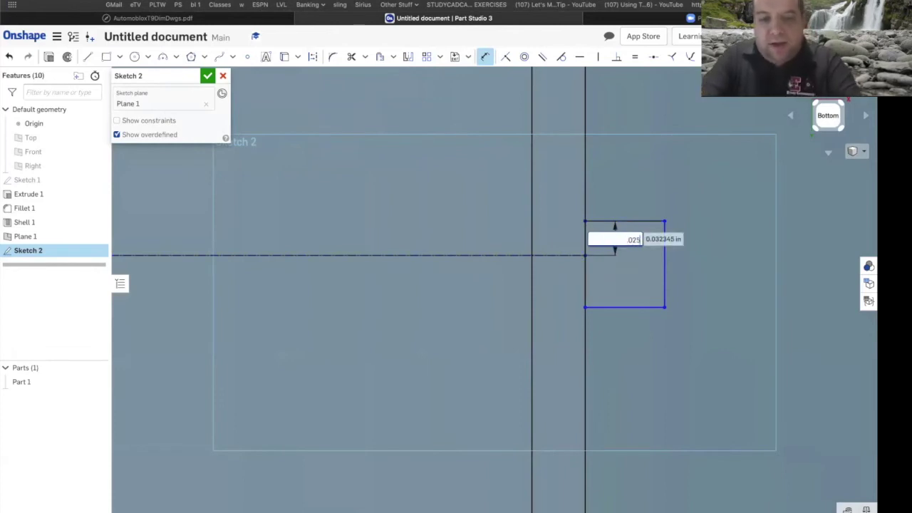
pyautogui.write('5')
pyautogui.press('Return')
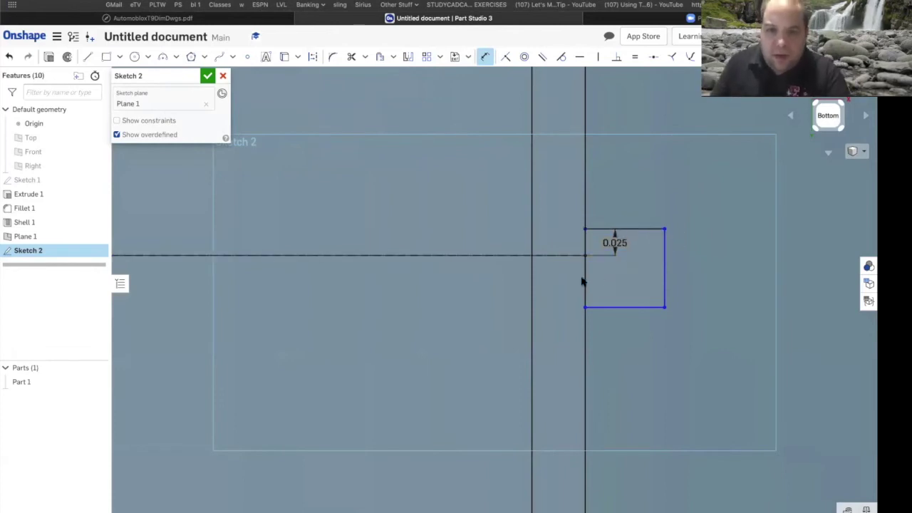
# Dimension the tab's lower edge 0.025 in from the horizontal midline
pyautogui.click(559, 255)
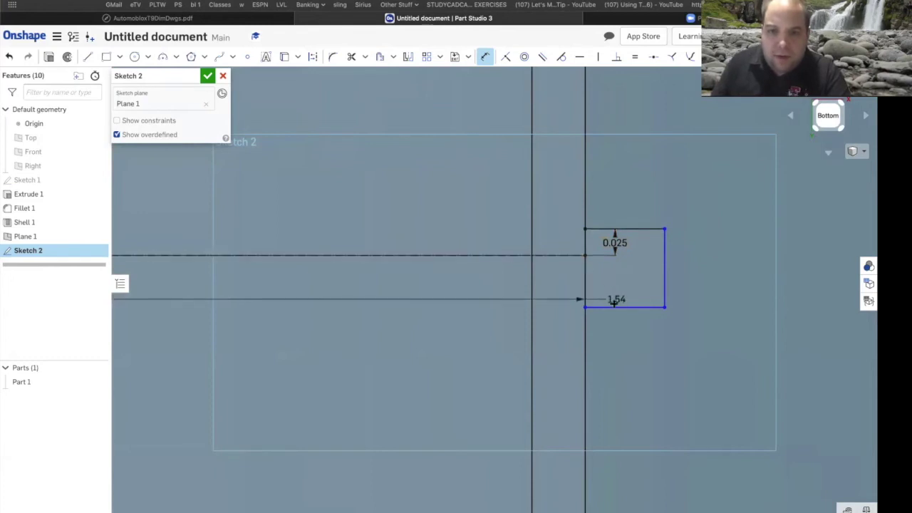
pyautogui.click(613, 307)
pyautogui.click(600, 290)
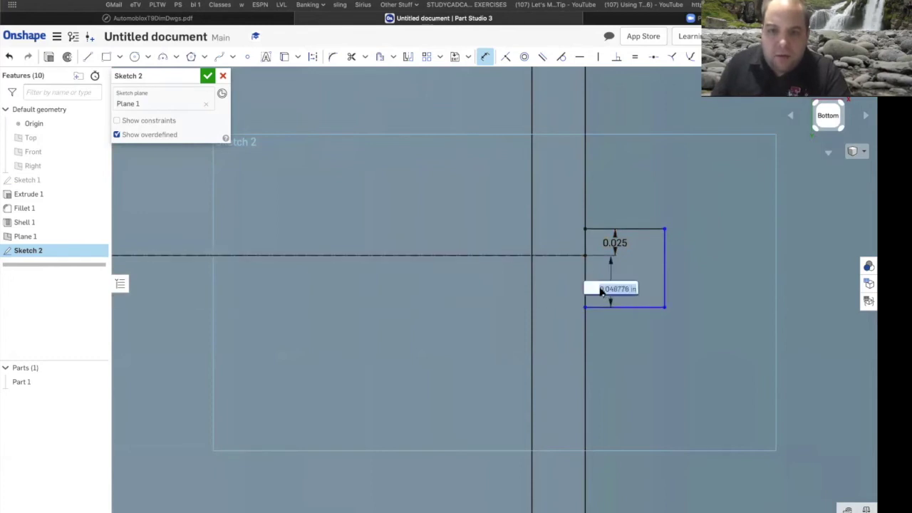
pyautogui.write('025')
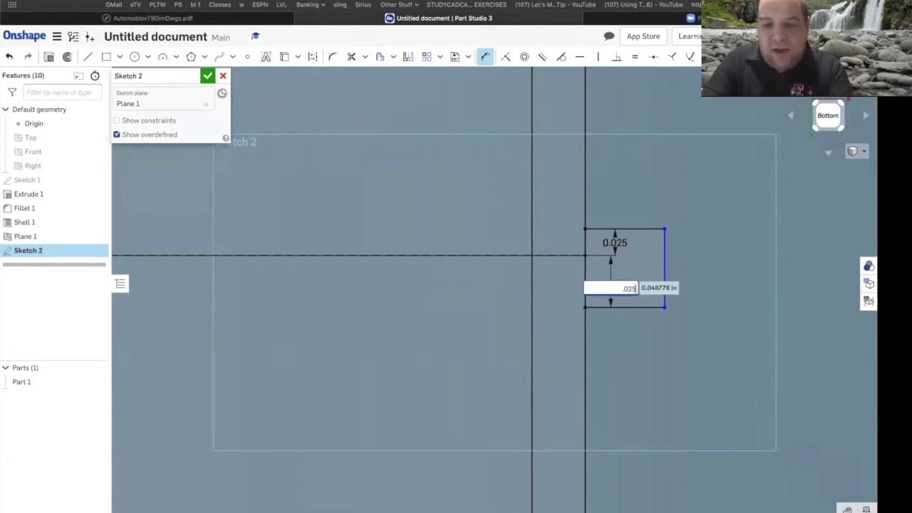
pyautogui.press('Return')
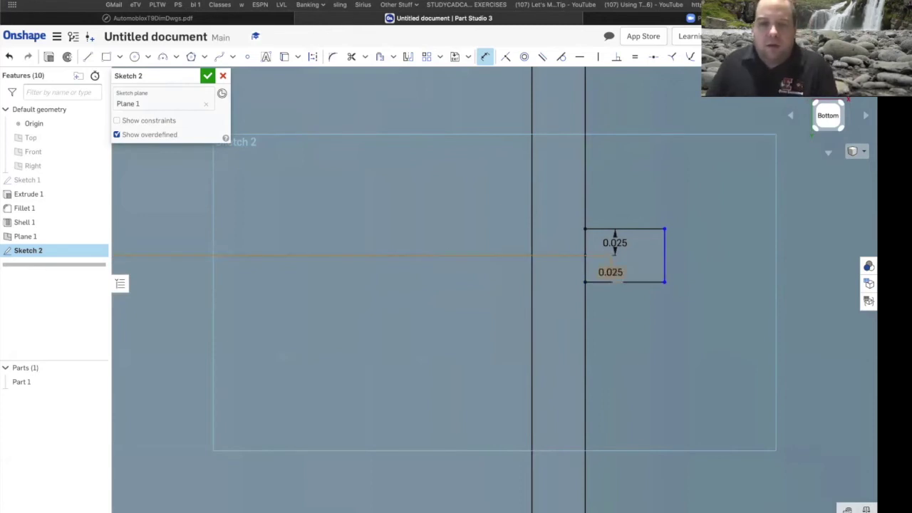
# Dimension the tab's width as 0.04 in along its upper edge and finish dimensioning
pyautogui.click(627, 228)
pyautogui.click(611, 205)
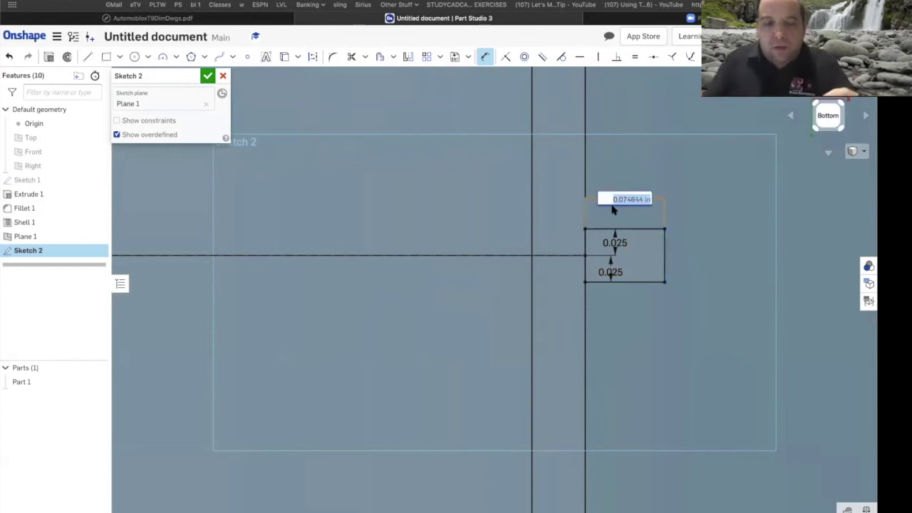
pyautogui.write('.0')
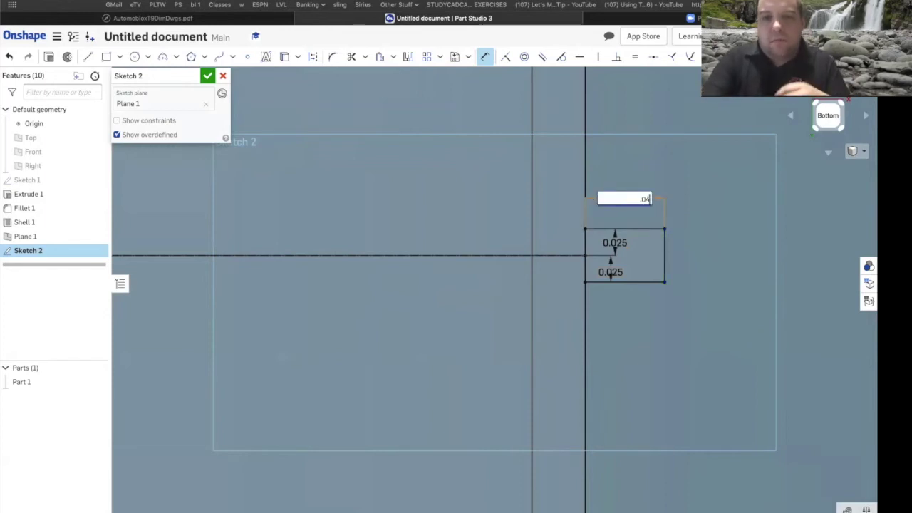
pyautogui.write('4')
pyautogui.press('Return')
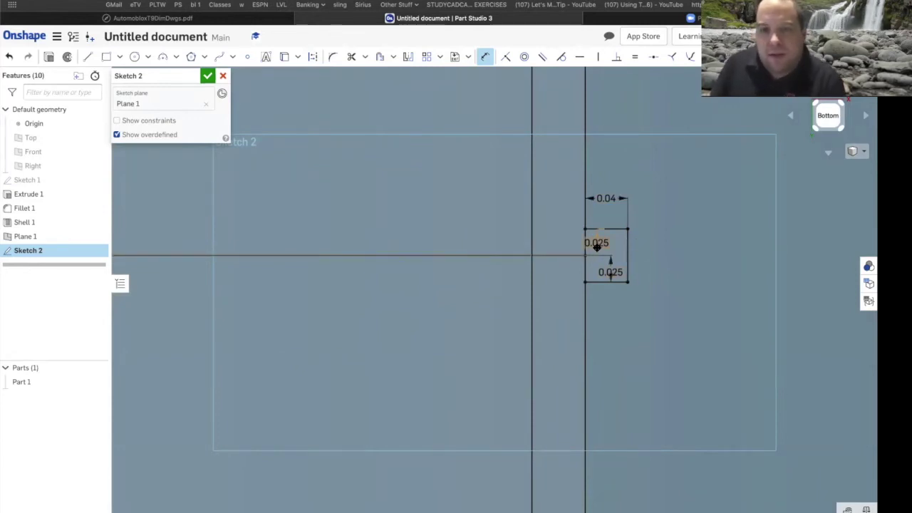
pyautogui.scroll(-4, 577, 258)
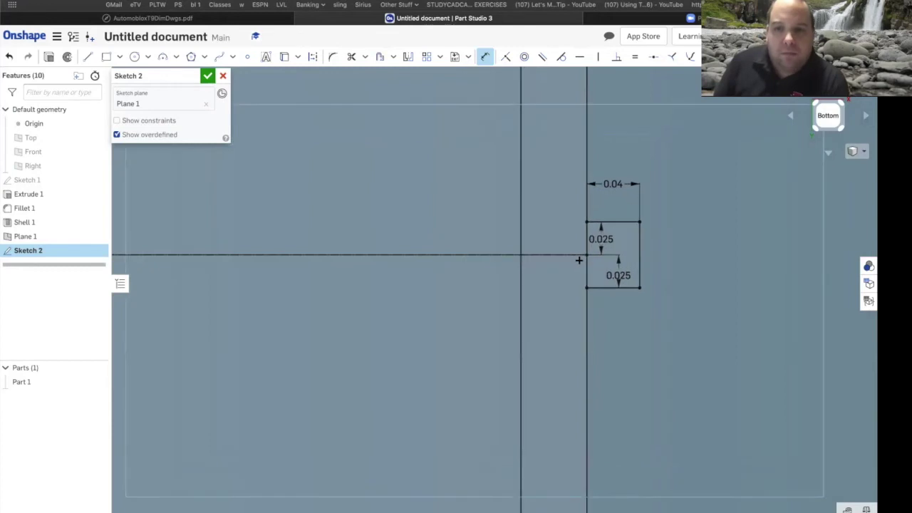
pyautogui.scroll(-8, 578, 259)
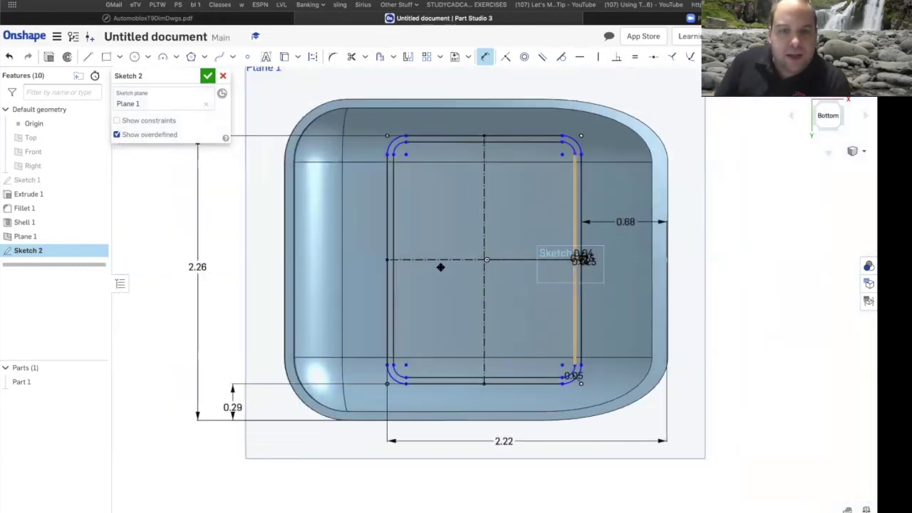
pyautogui.scroll(6, 367, 258)
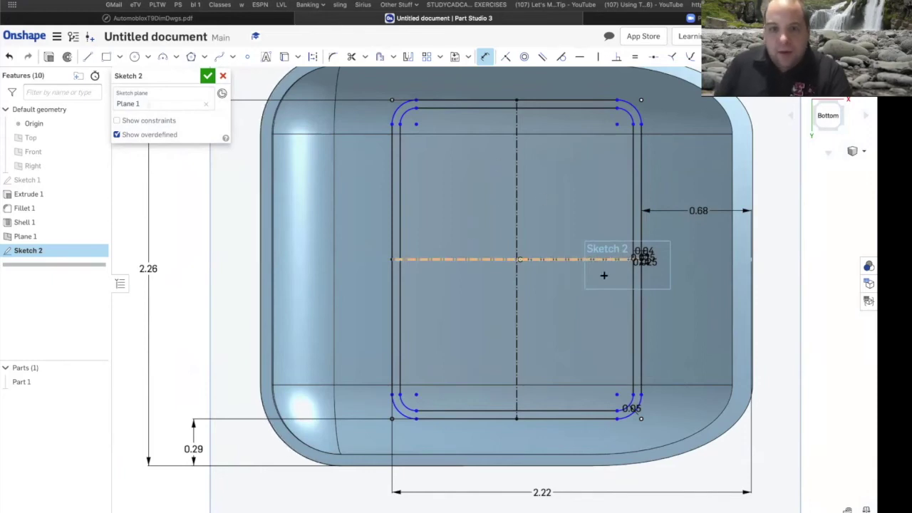
pyautogui.scroll(10, 644, 263)
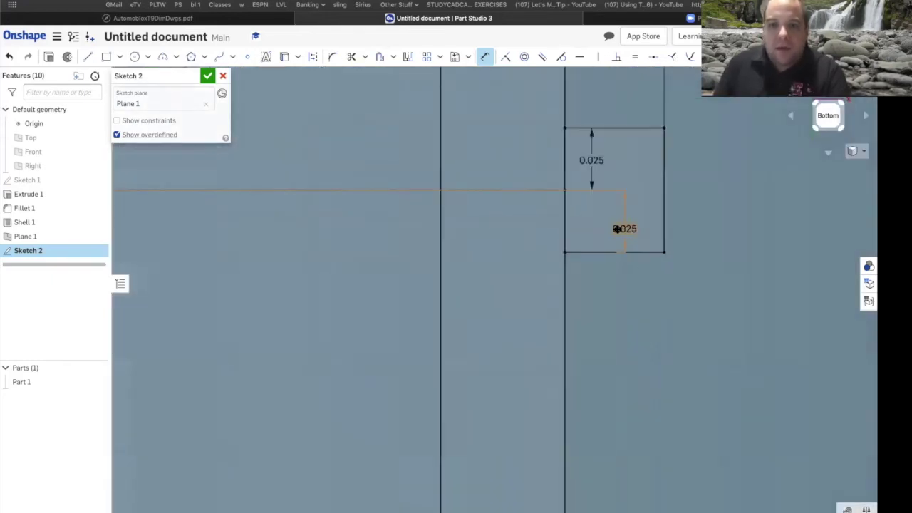
pyautogui.scroll(-2, 617, 232)
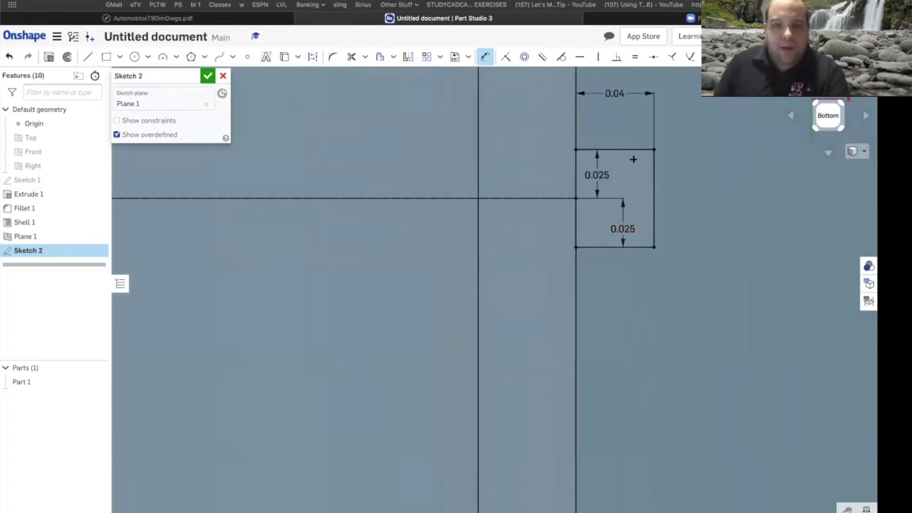
pyautogui.press('Escape')
pyautogui.moveTo(704, 284)
pyautogui.mouseDown()
pyautogui.moveTo(530, 145)
pyautogui.moveTo(572, 143)
pyautogui.mouseUp()
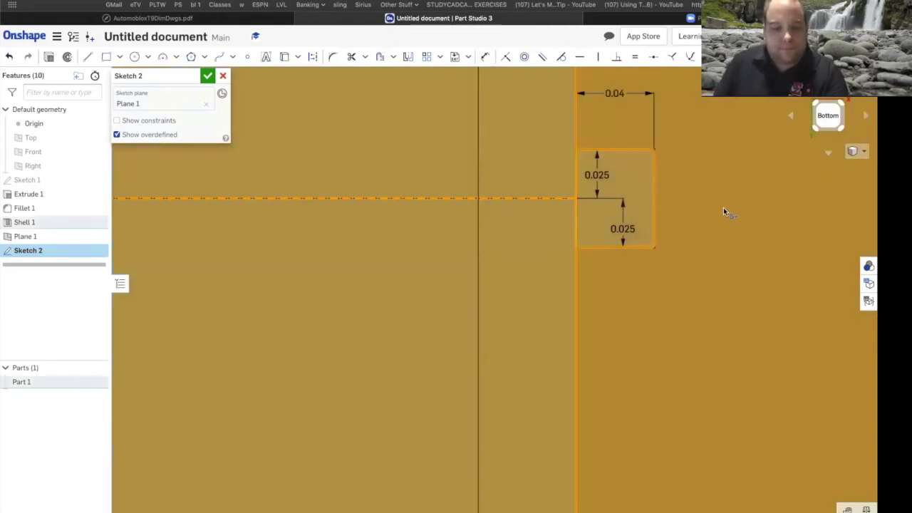
pyautogui.scroll(-4, 723, 207)
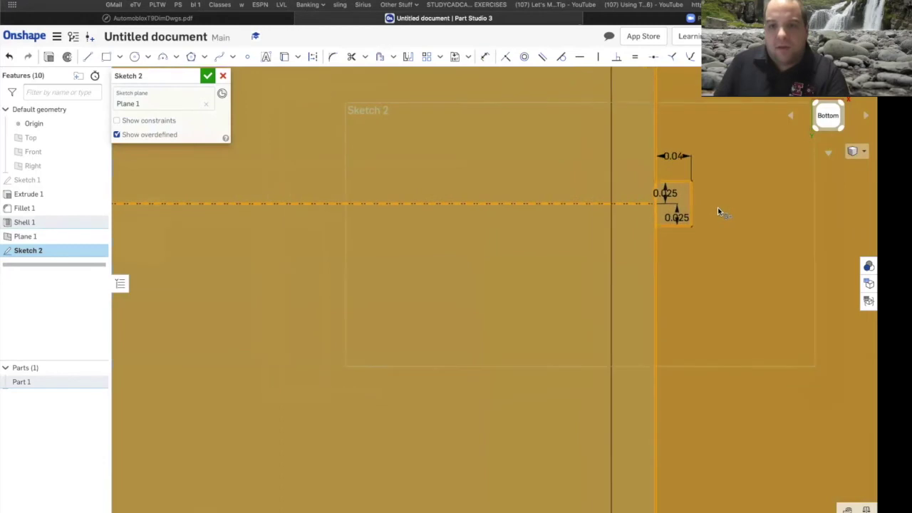
pyautogui.scroll(-5, 718, 209)
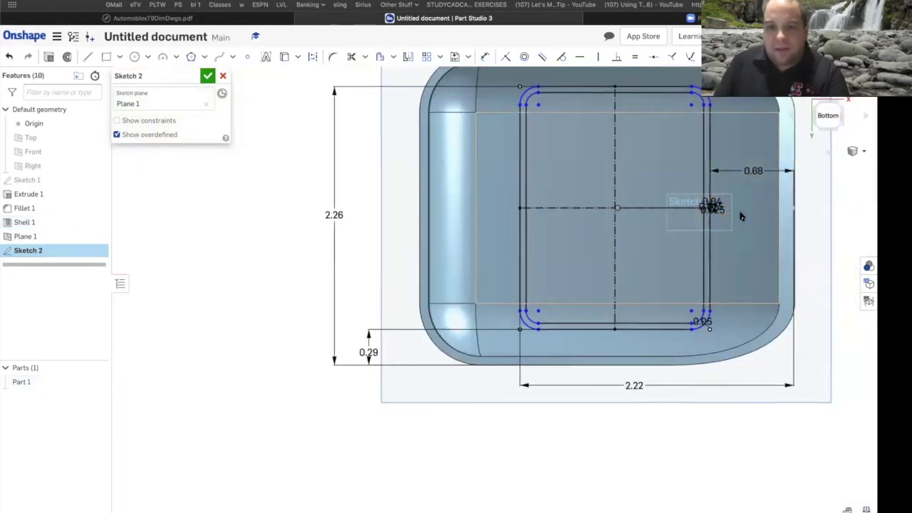
# Mirror the four edges of the small tab rectangle about the frame's vertical centerline onto the opposite wall
pyautogui.scroll(10, 740, 216)
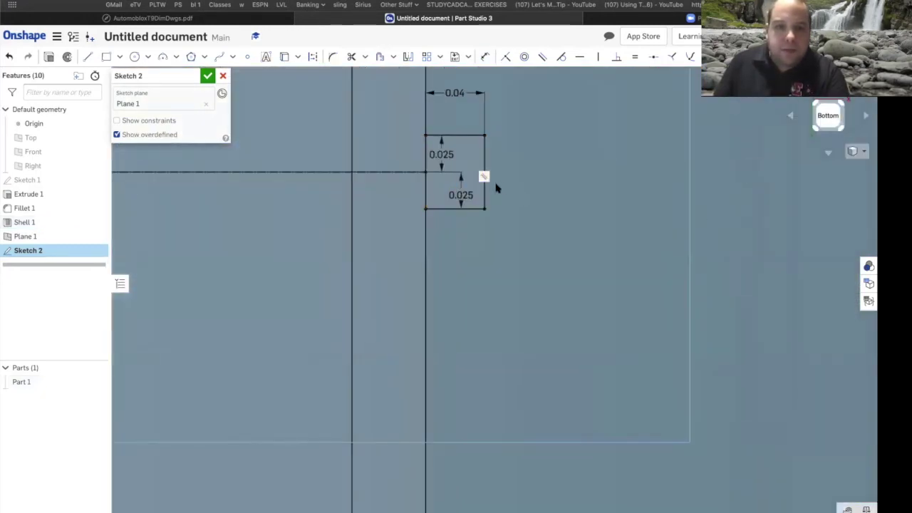
pyautogui.click(473, 176)
pyautogui.click(459, 145)
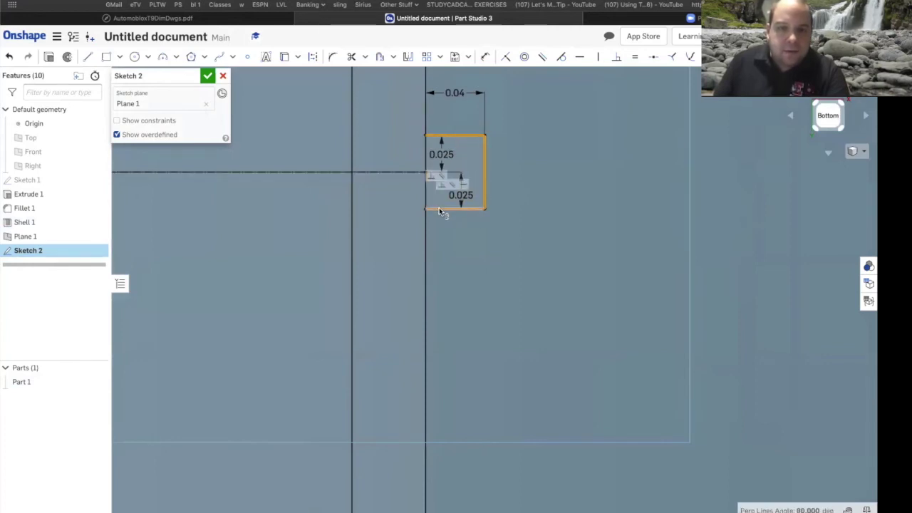
pyautogui.click(439, 210)
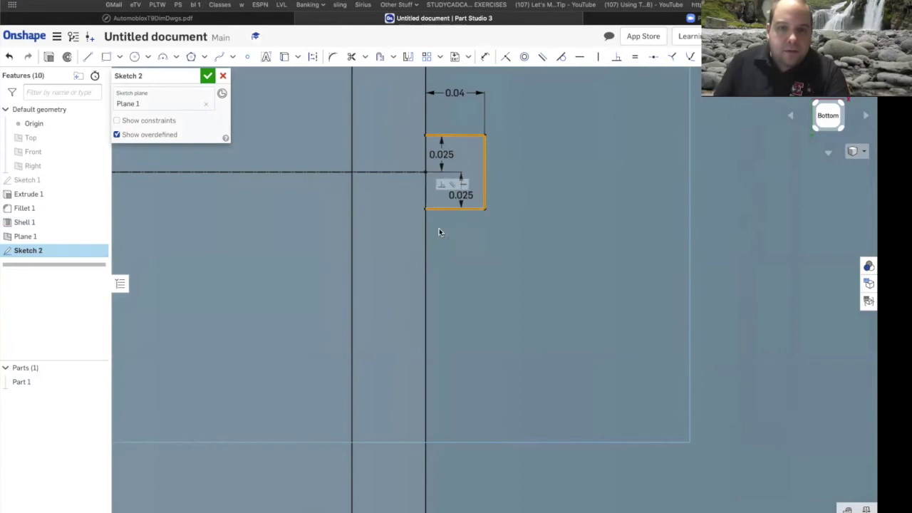
pyautogui.click(425, 169)
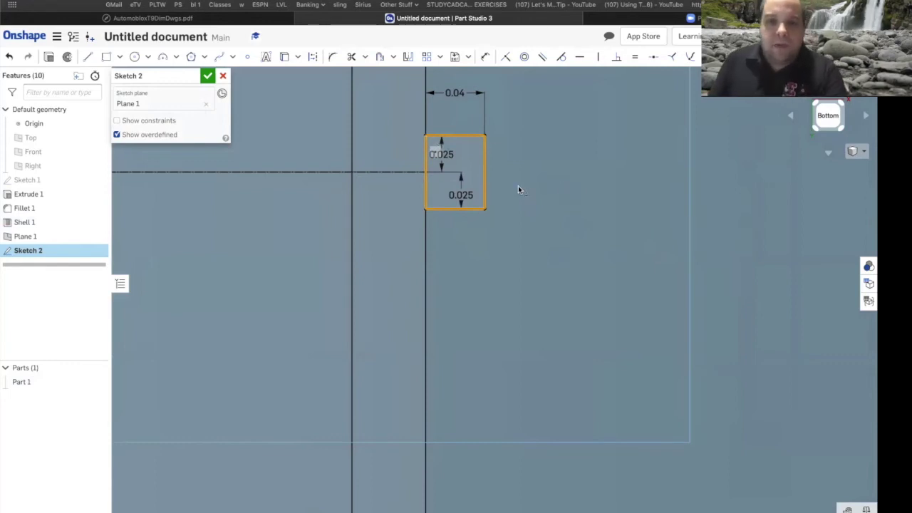
pyautogui.scroll(-10, 441, 158)
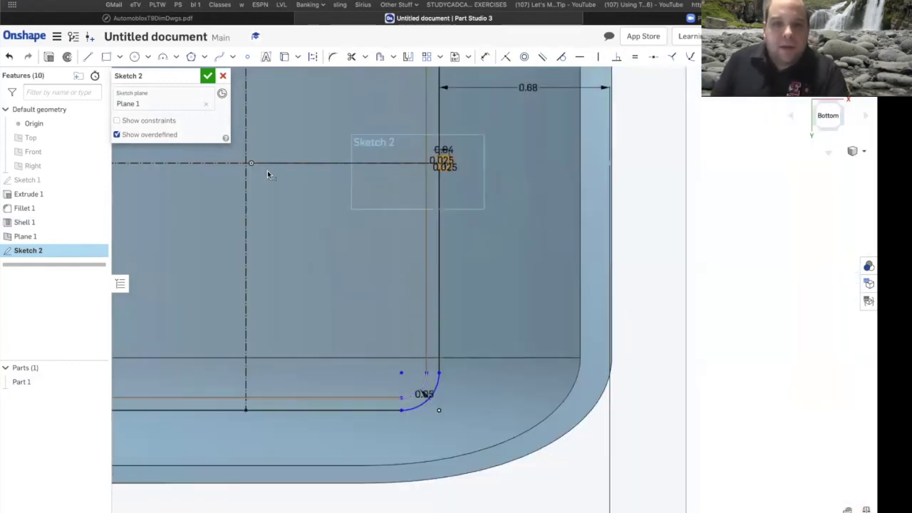
pyautogui.scroll(2, 255, 176)
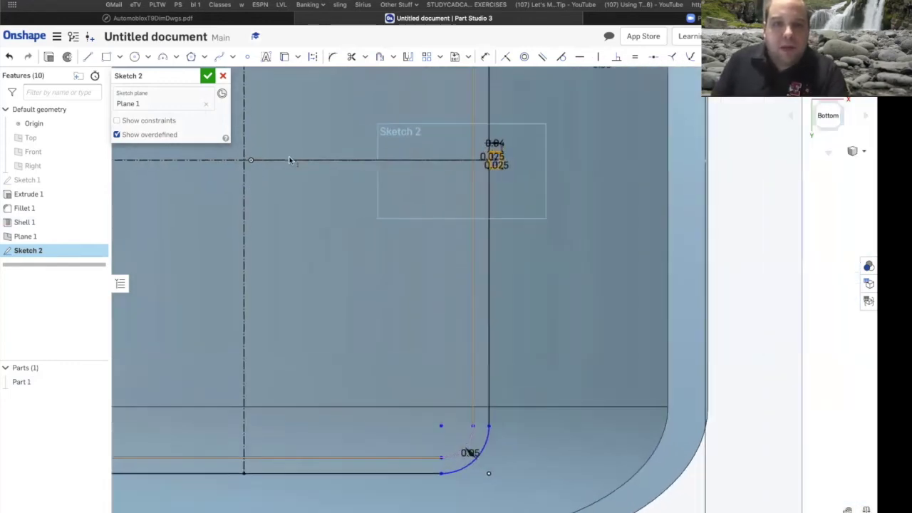
pyautogui.click(407, 57)
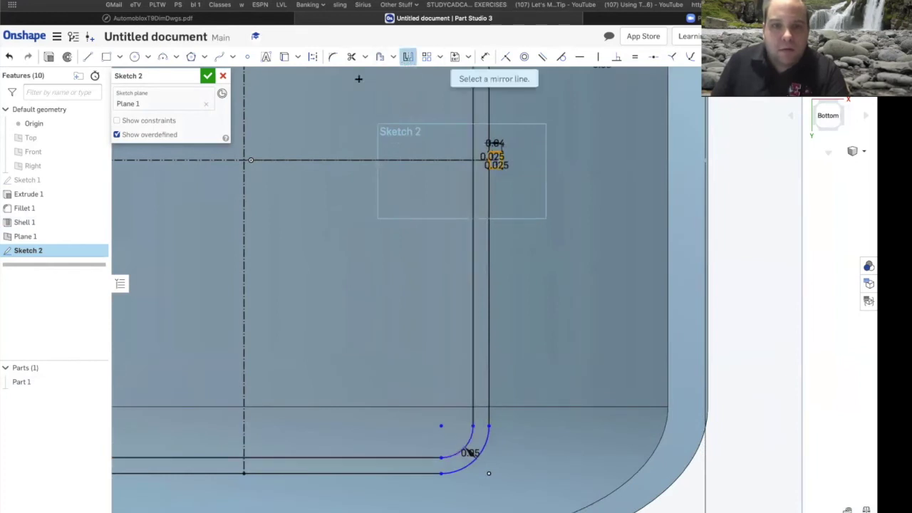
pyautogui.click(244, 182)
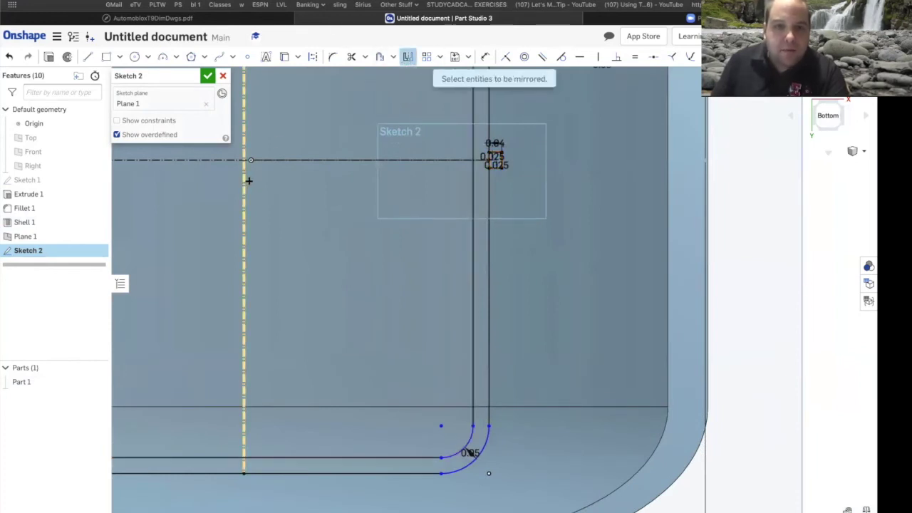
pyautogui.scroll(1, 249, 175)
pyautogui.scroll(-6, 249, 174)
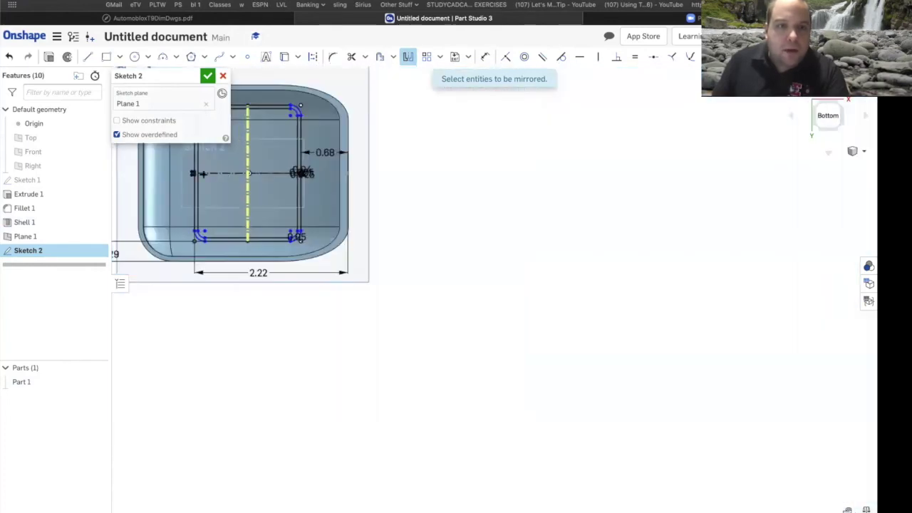
# Trim the frame's left wall segments that run between the mirrored tab's upper and lower edges
pyautogui.scroll(6, 186, 173)
pyautogui.scroll(8, 250, 158)
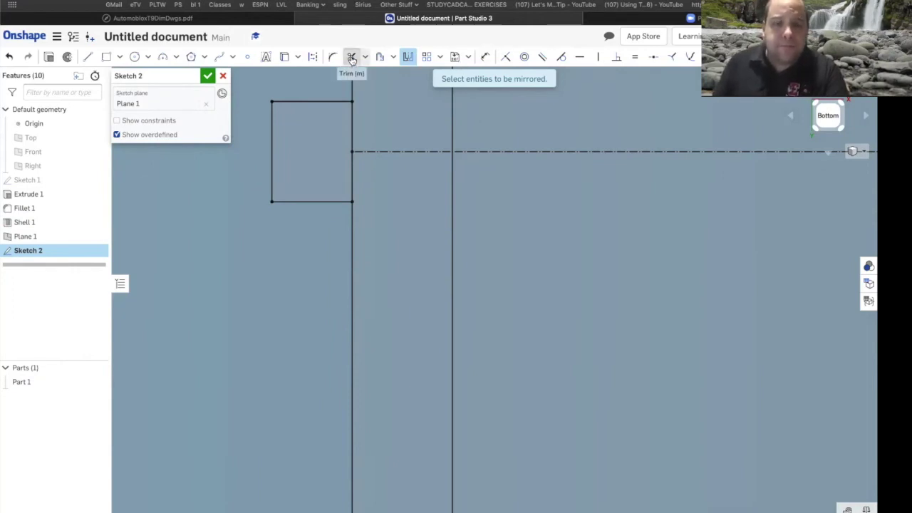
pyautogui.click(352, 57)
pyautogui.click(352, 174)
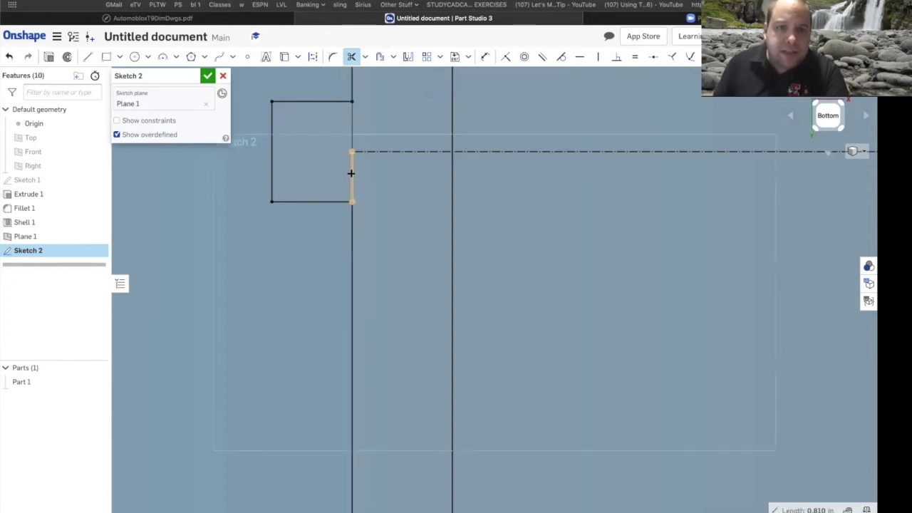
pyautogui.click(328, 171)
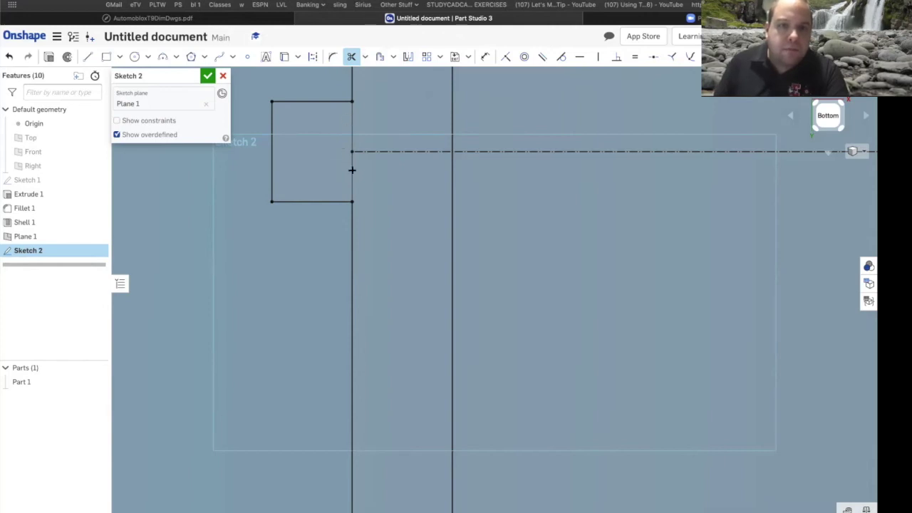
# Trim the frame's right wall segments above and below the horizontal midline so the right tab opens into the frame
pyautogui.scroll(-10, 503, 190)
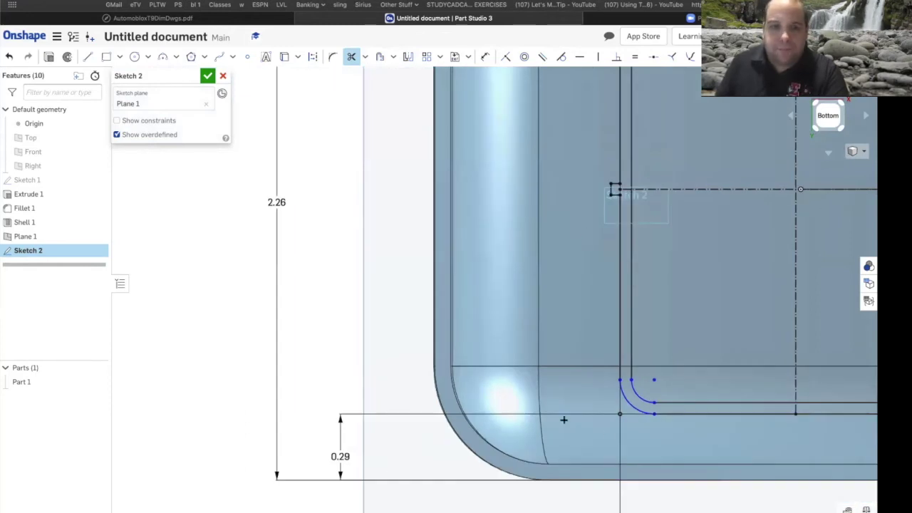
pyautogui.scroll(-5, 750, 335)
pyautogui.scroll(10, 698, 278)
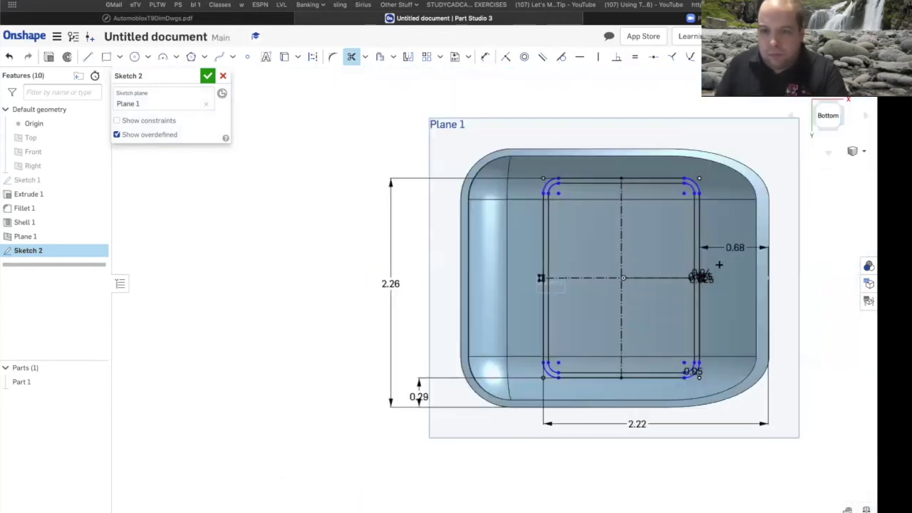
pyautogui.scroll(10, 621, 339)
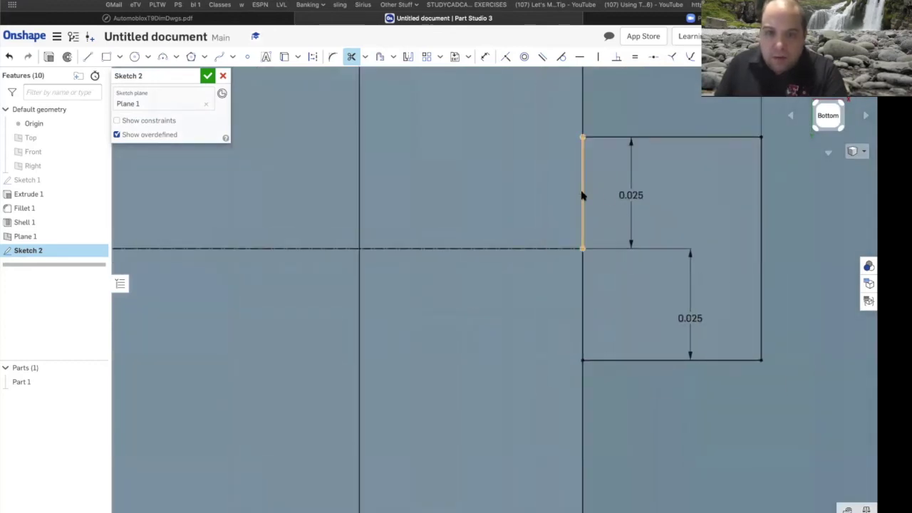
pyautogui.rightClick(582, 194)
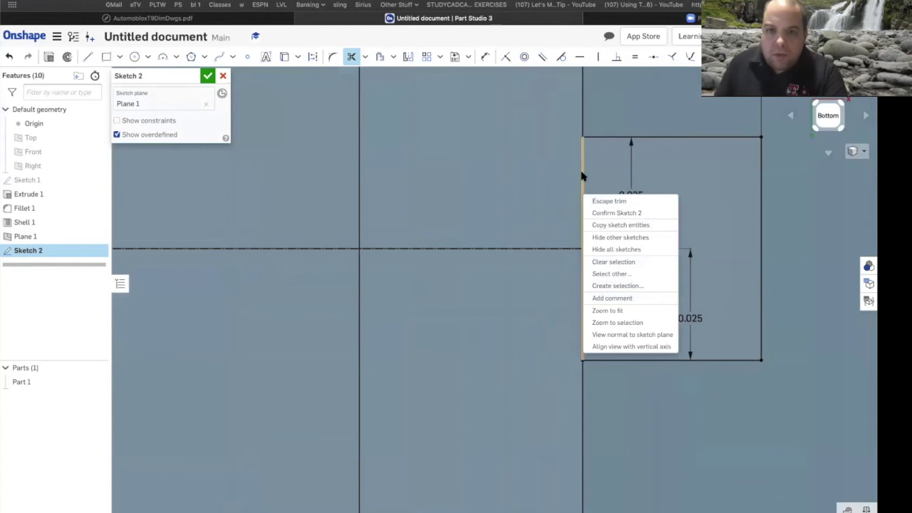
pyautogui.press('Escape')
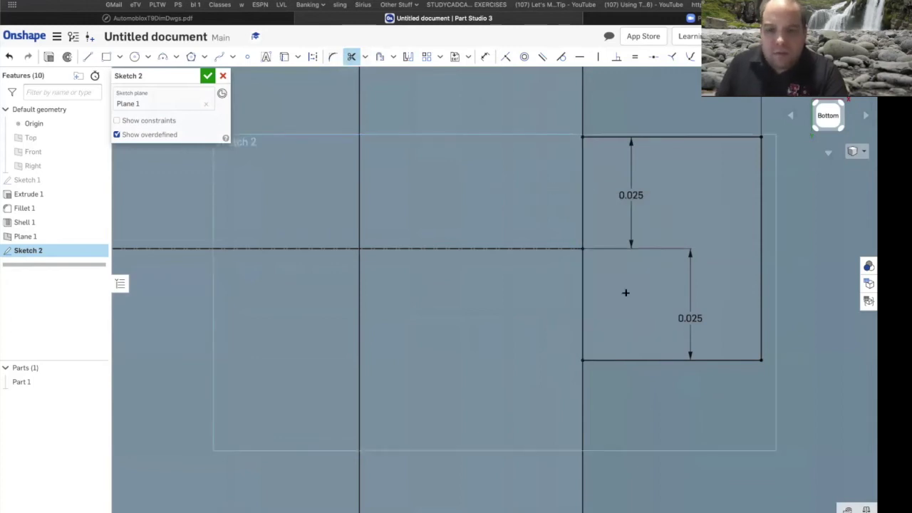
pyautogui.click(581, 303)
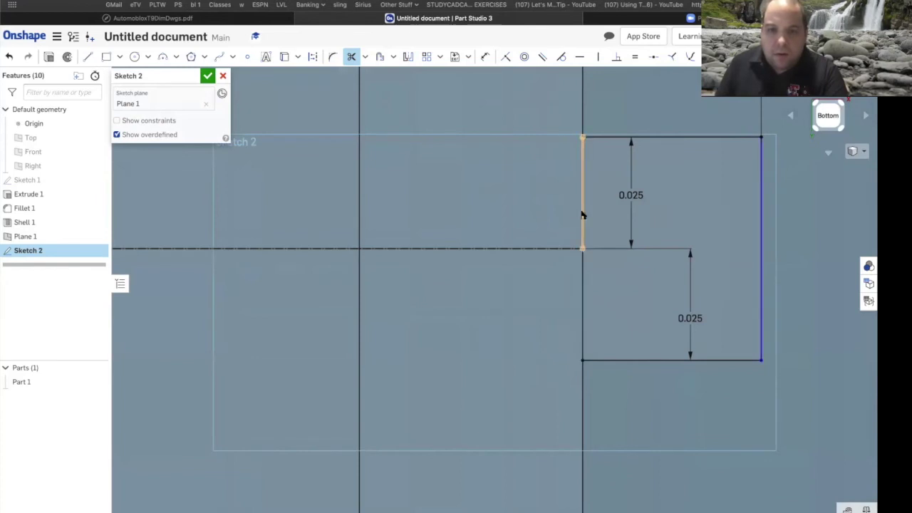
pyautogui.click(582, 303)
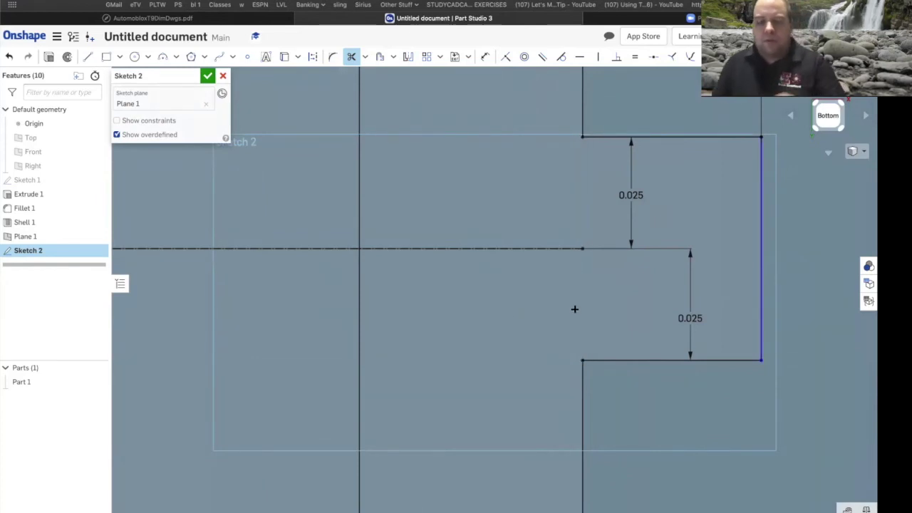
# Examine the windshield and the frame sketch from the left, isometric, front and top, and return to the bottom view
pyautogui.scroll(3, 574, 309)
pyautogui.scroll(-5, 173, 263)
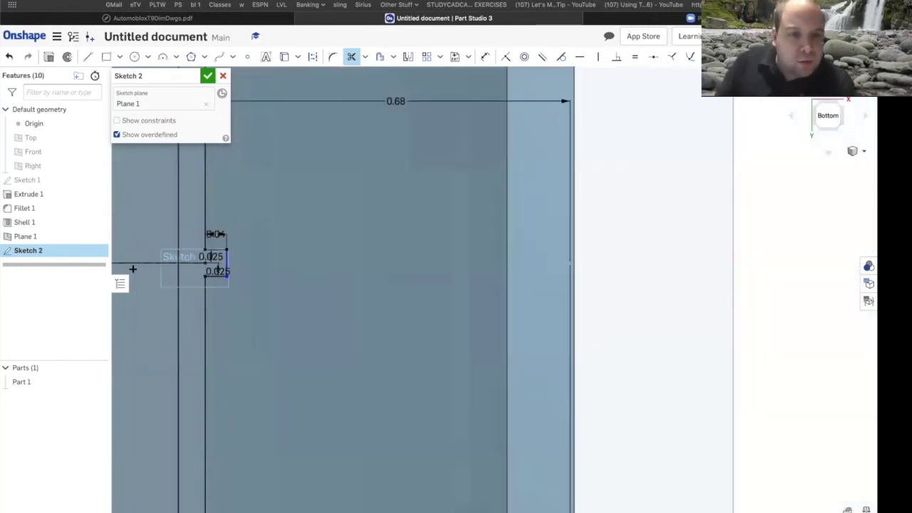
pyautogui.scroll(-8, 136, 274)
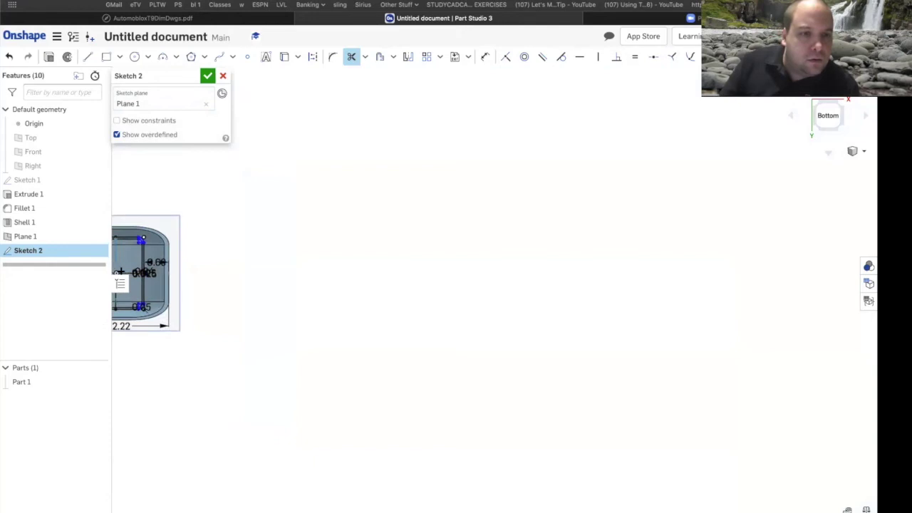
pyautogui.scroll(5, 138, 295)
pyautogui.moveTo(167, 304); pyautogui.dragTo(223, 299, button='right')
pyautogui.moveTo(429, 283)
pyautogui.mouseDown(button='middle')
pyautogui.moveTo(369, 291)
pyautogui.moveTo(292, 281)
pyautogui.mouseUp(button='middle')
pyautogui.press('f')
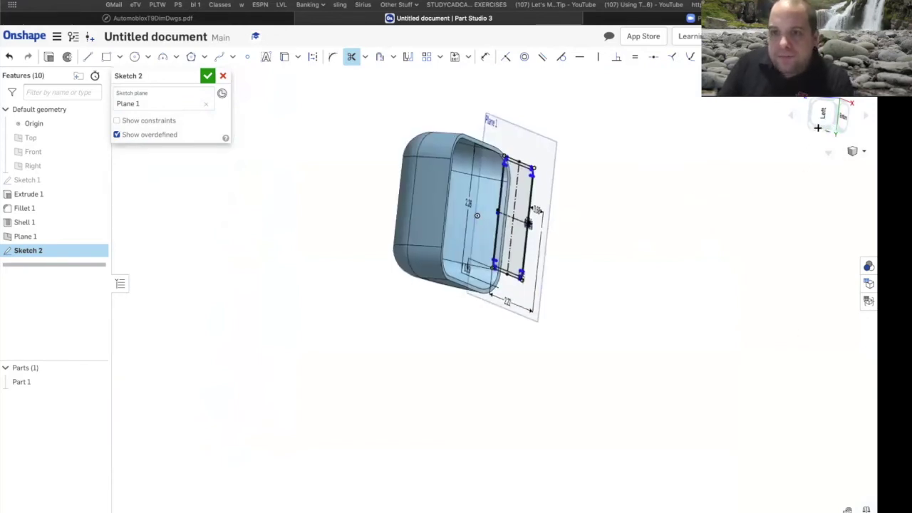
pyautogui.click(824, 114)
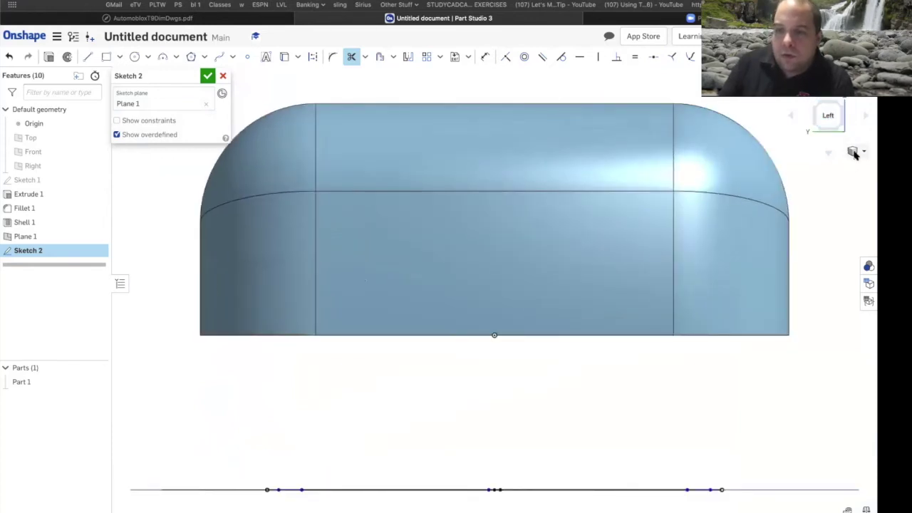
pyautogui.rightClick(857, 153)
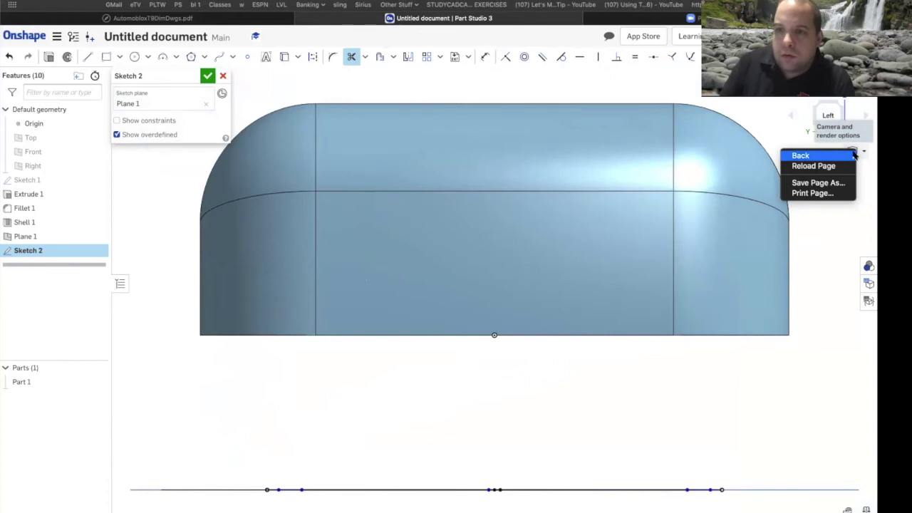
pyautogui.click(851, 153)
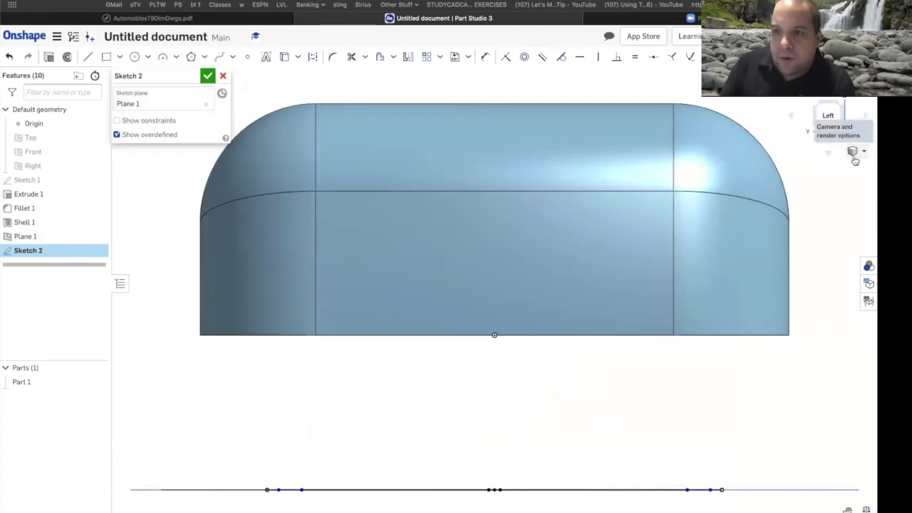
pyautogui.click(863, 152)
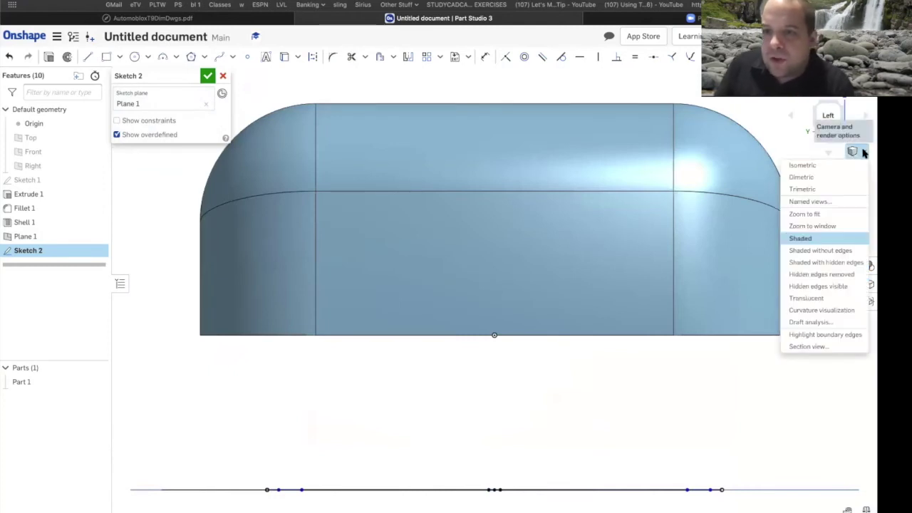
pyautogui.click(818, 165)
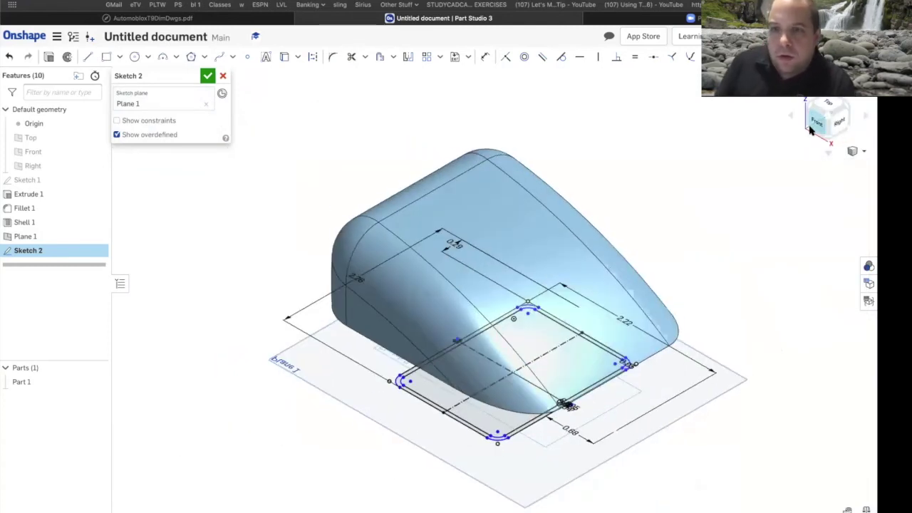
pyautogui.click(819, 129)
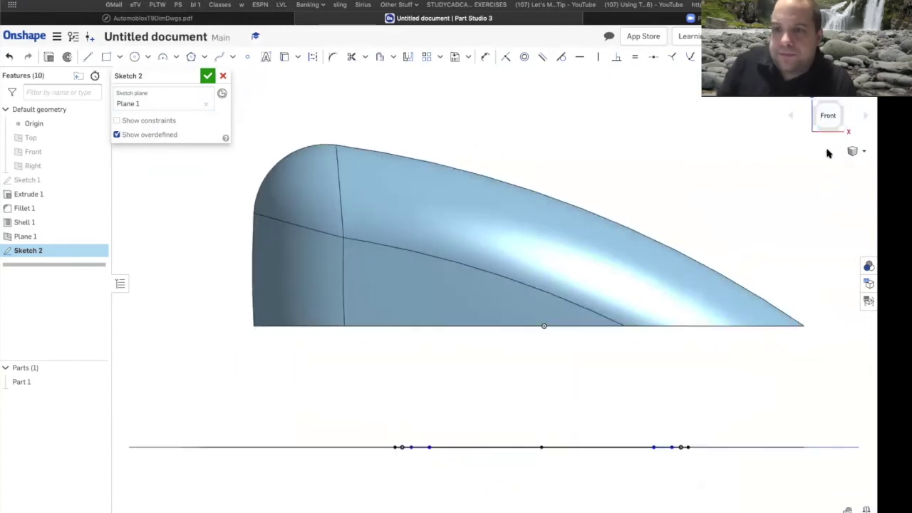
pyautogui.click(828, 131)
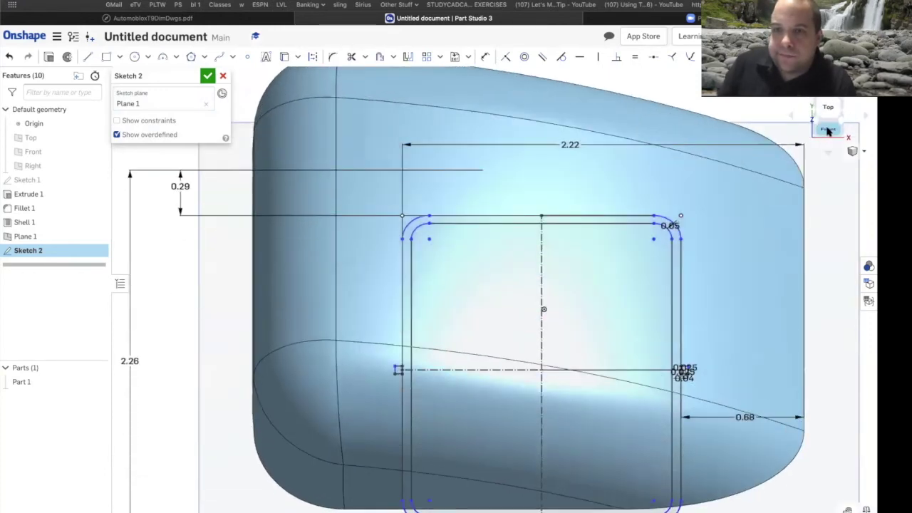
pyautogui.click(828, 130)
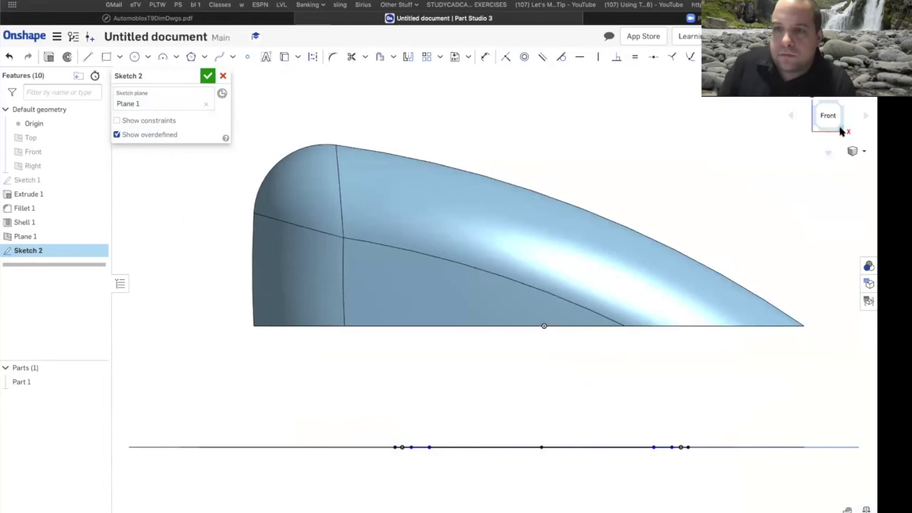
pyautogui.click(841, 131)
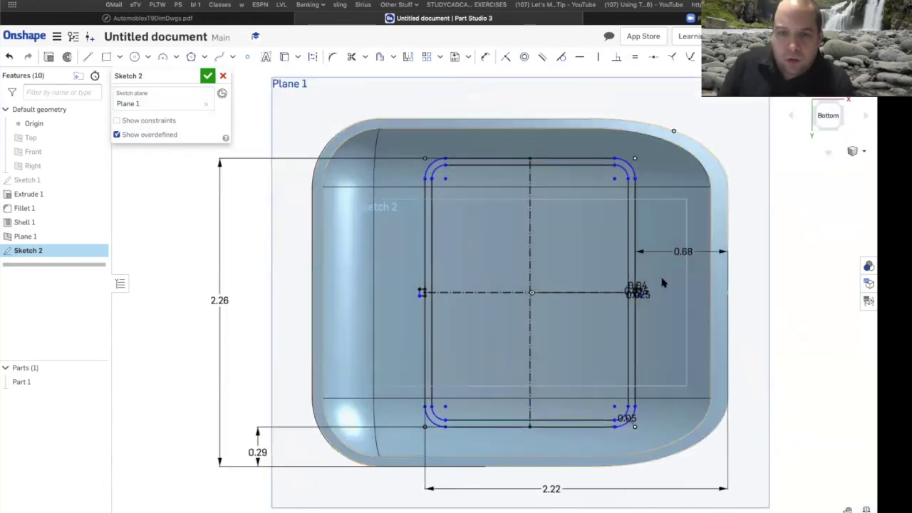
# Examine the mirrored tab on the frame's left wall up close, then the whole frame sketch
pyautogui.scroll(-2, 633, 293)
pyautogui.scroll(4, 415, 299)
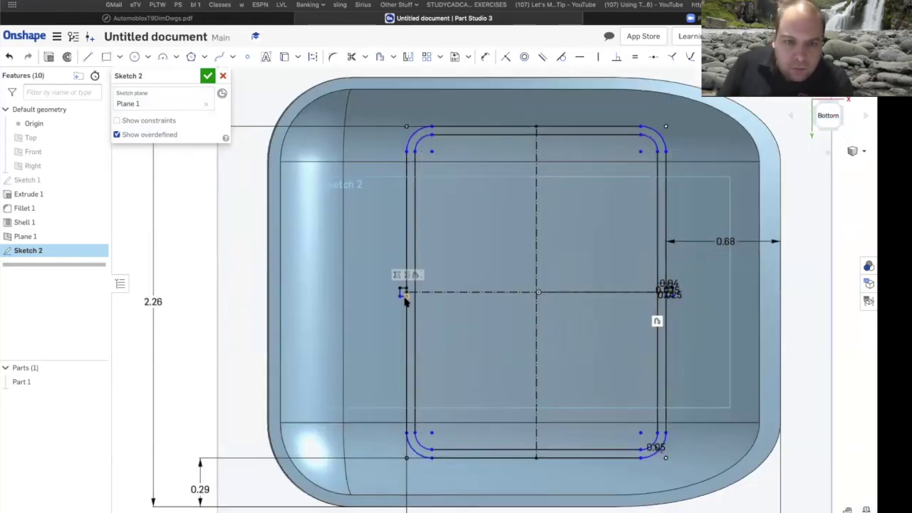
pyautogui.scroll(10, 404, 299)
pyautogui.scroll(-3, 413, 260)
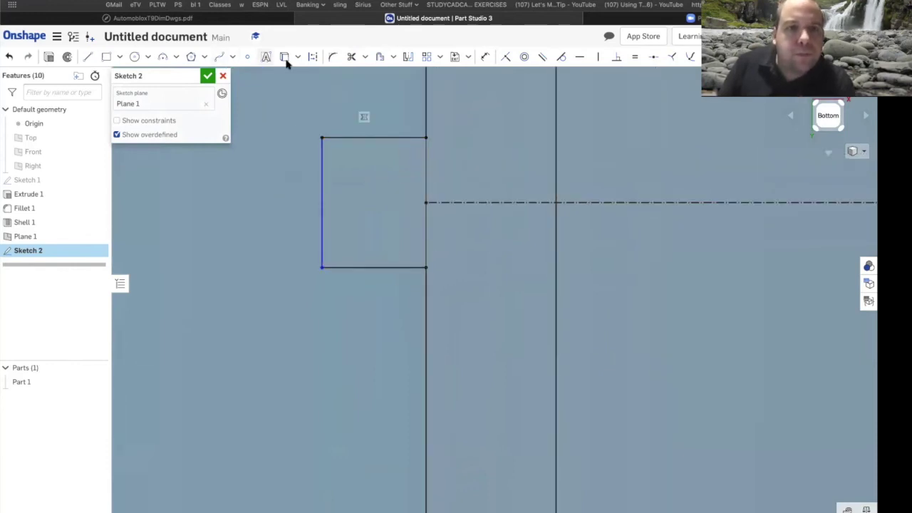
pyautogui.click(352, 57)
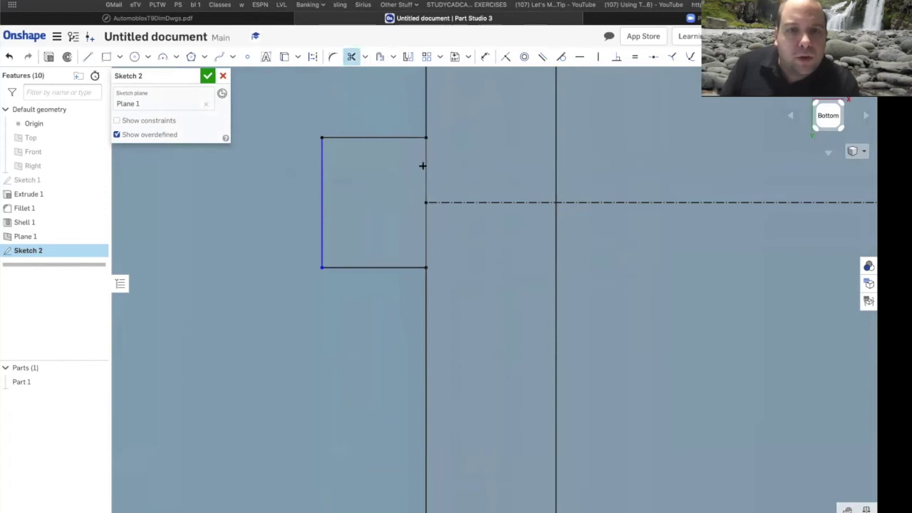
pyautogui.scroll(3, 493, 228)
pyautogui.scroll(-8, 513, 226)
pyautogui.scroll(-3, 594, 230)
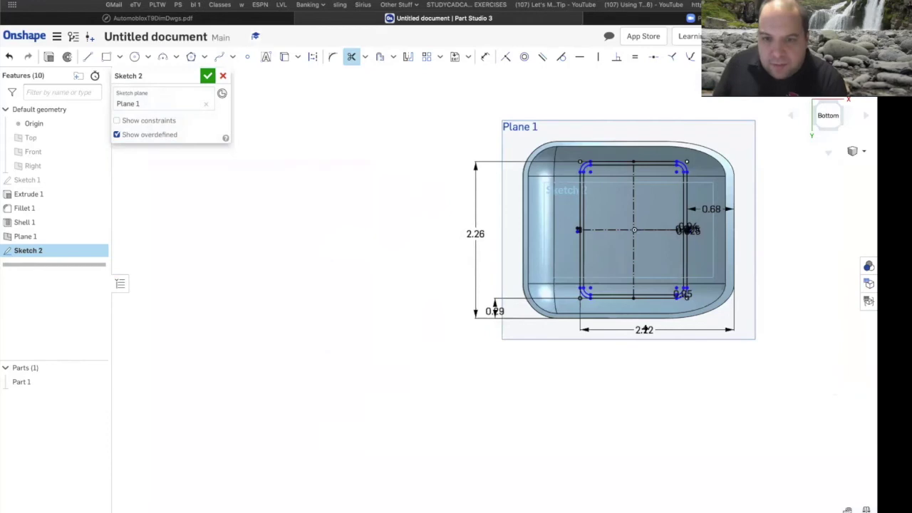
# Sketch a corner rectangle about 0.077 by 0.076 in hanging from the frame's lower outer line, between the vertical centerline and the right corner
pyautogui.scroll(6, 663, 256)
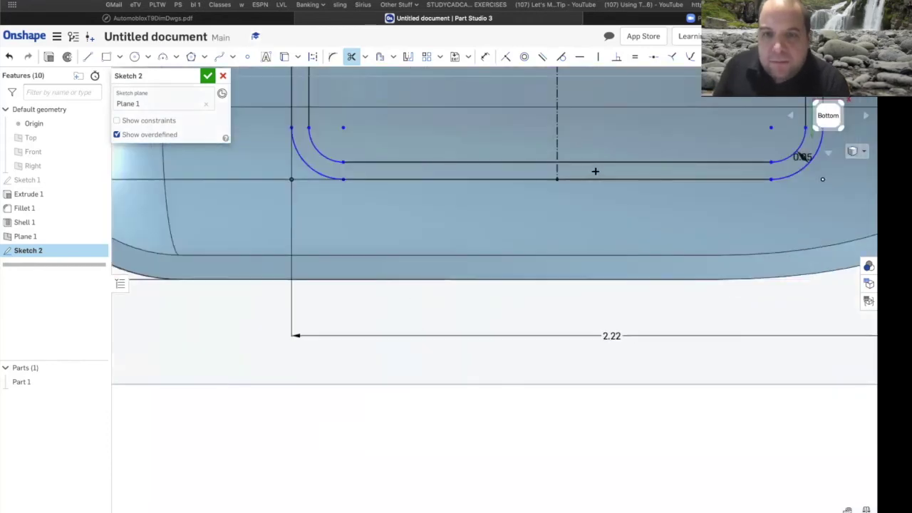
pyautogui.scroll(-3, 592, 185)
pyautogui.scroll(2, 846, 219)
pyautogui.scroll(3, 659, 163)
pyautogui.scroll(-2, 659, 163)
pyautogui.scroll(-1, 365, 144)
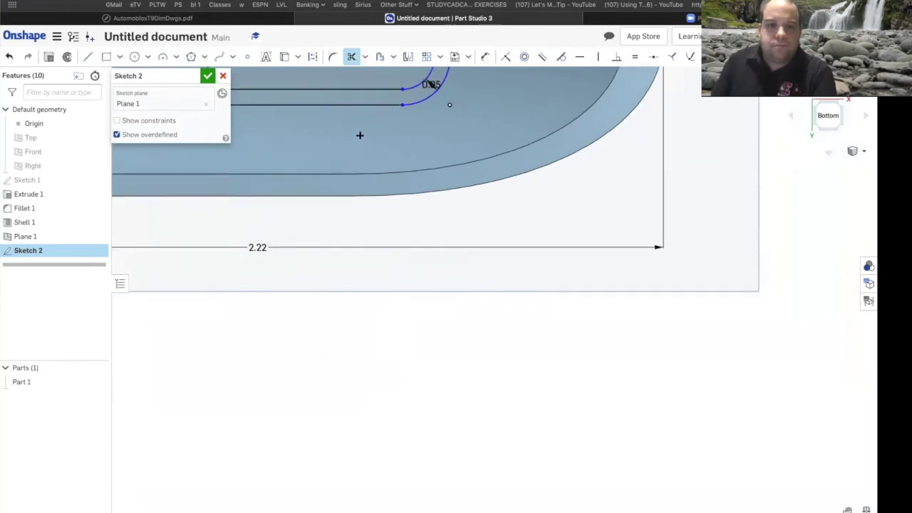
pyautogui.scroll(-2, 342, 115)
pyautogui.scroll(3, 341, 115)
pyautogui.scroll(-1, 342, 114)
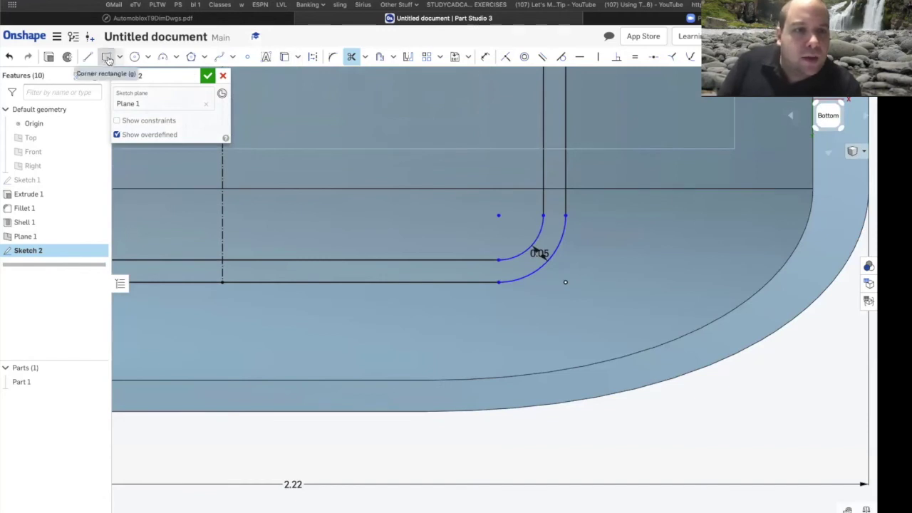
pyautogui.click(107, 57)
pyautogui.click(368, 282)
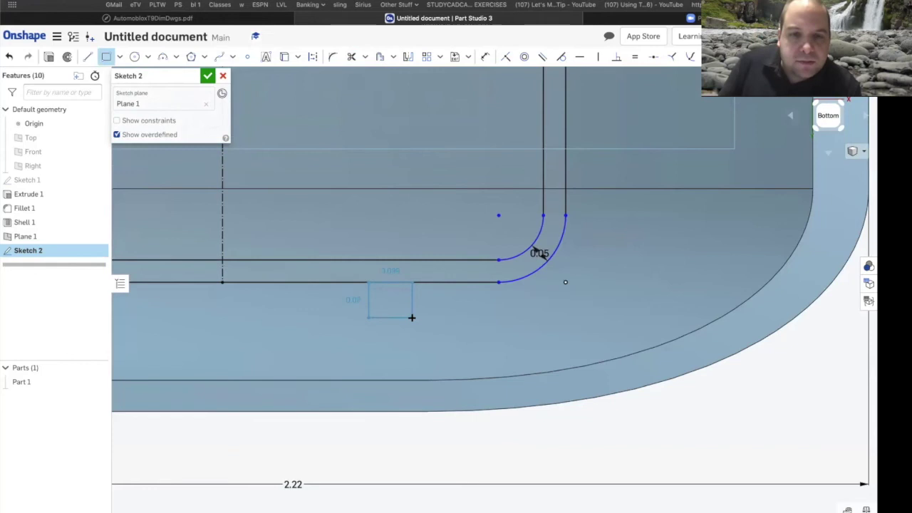
pyautogui.click(402, 315)
pyautogui.press('Escape')
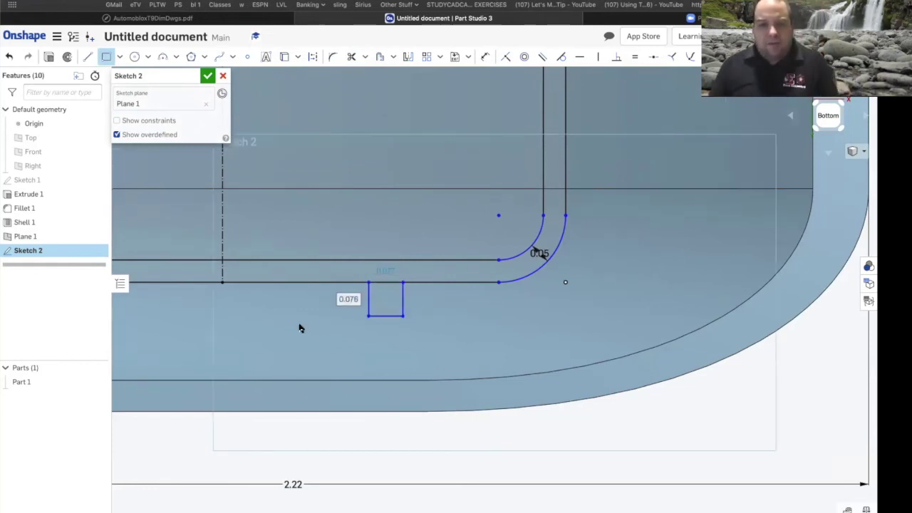
pyautogui.scroll(-3, 449, 279)
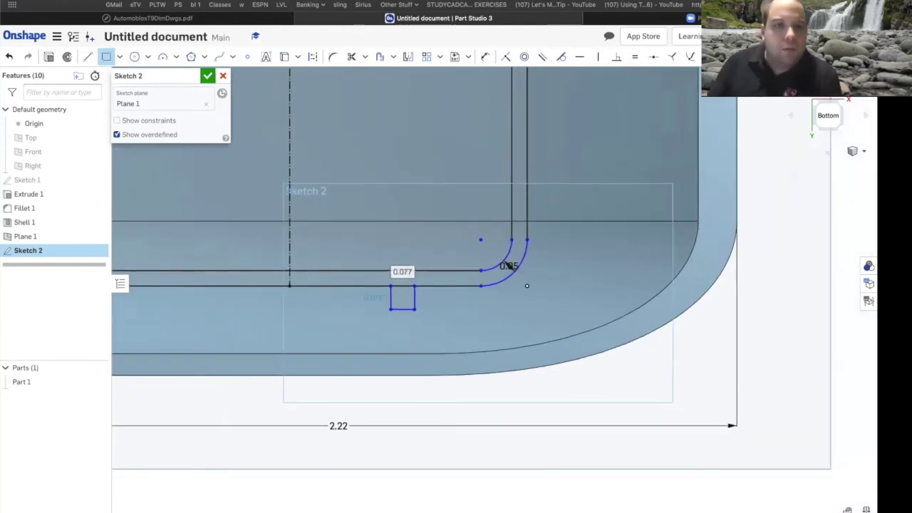
# Check the tab location in the dimensioned drawing and dimension the rectangle's left edge at .95+.025 in from the windshield's right outer edge
pyautogui.click(151, 17)
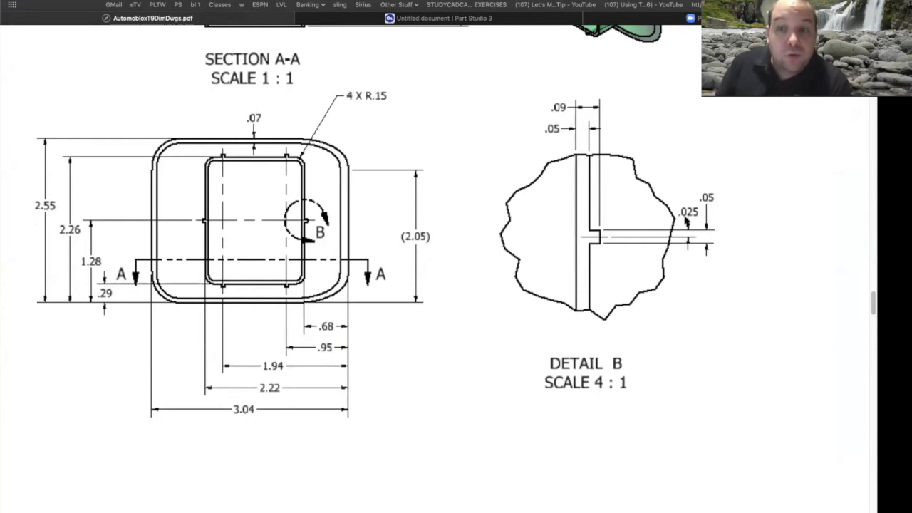
pyautogui.click(335, 20)
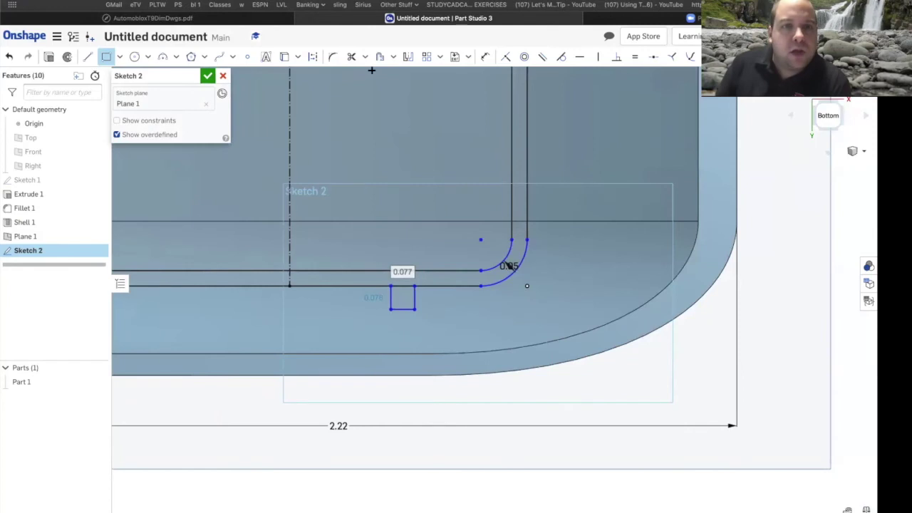
pyautogui.click(484, 58)
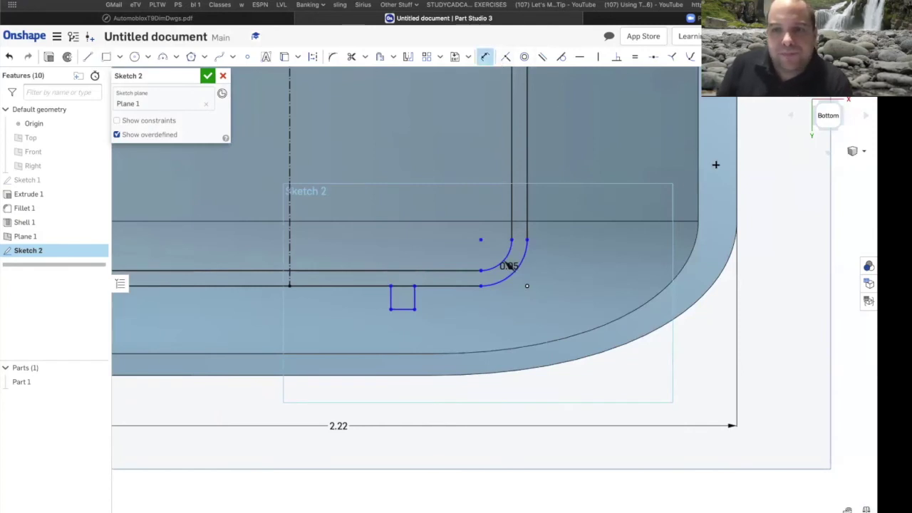
pyautogui.click(392, 301)
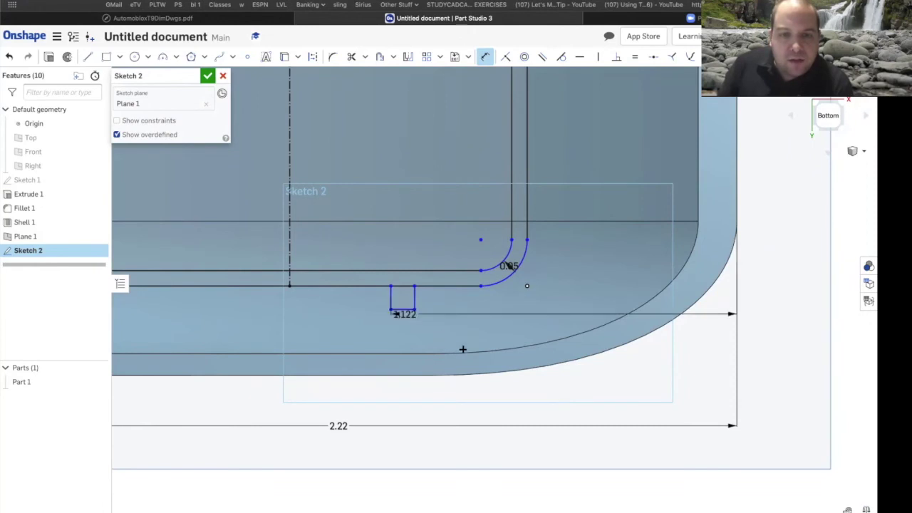
pyautogui.click(497, 343)
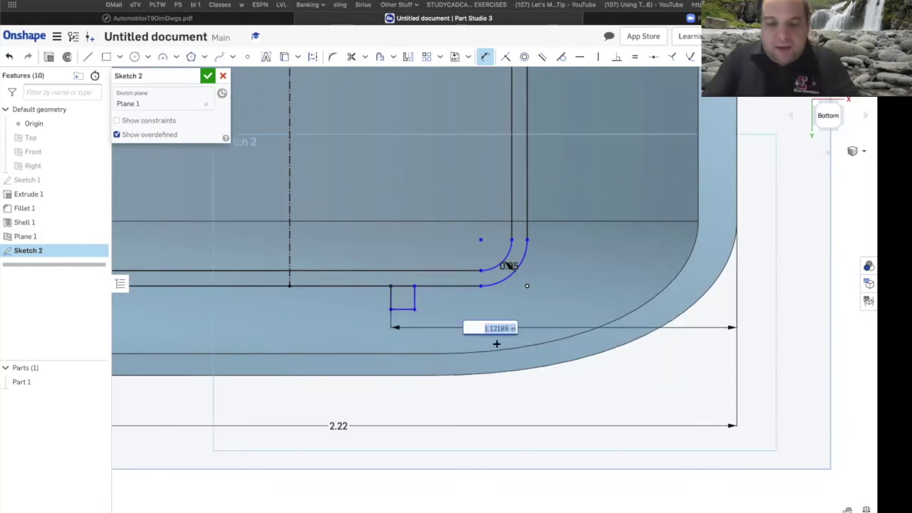
pyautogui.press('BackSpace')
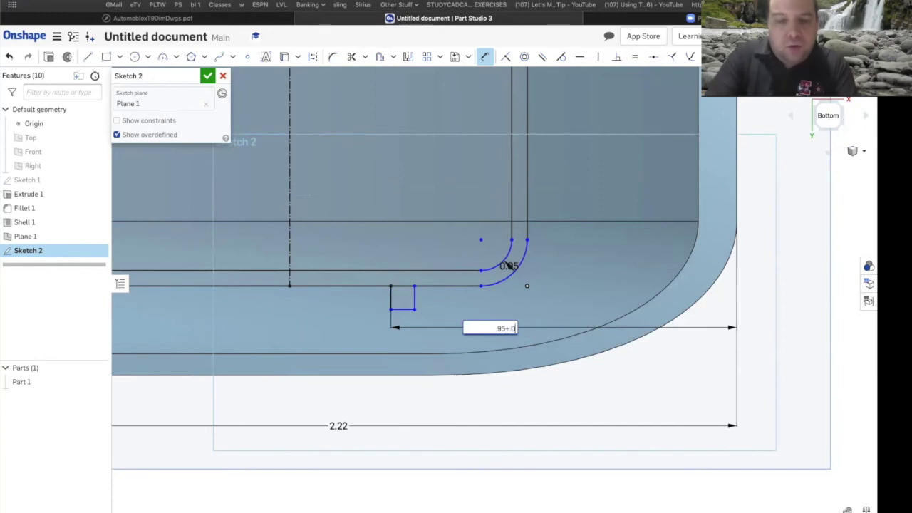
pyautogui.write('.95+.025')
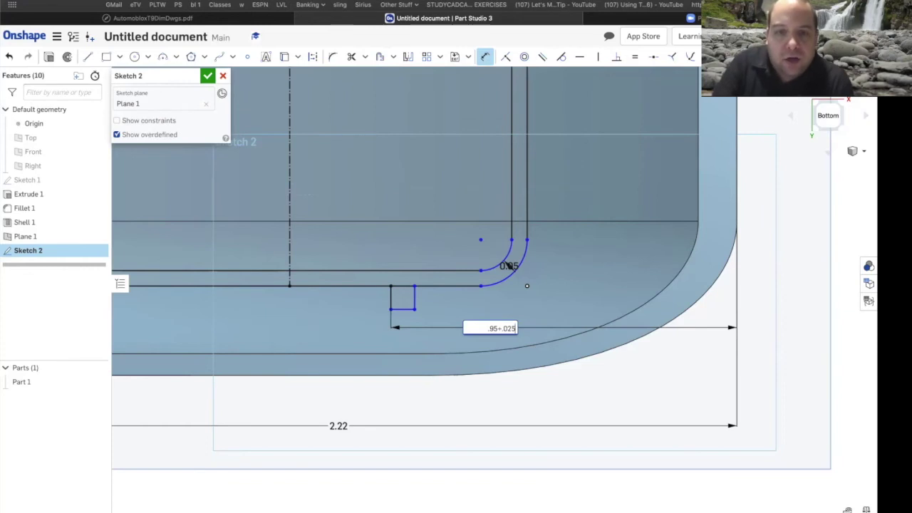
pyautogui.press('Return')
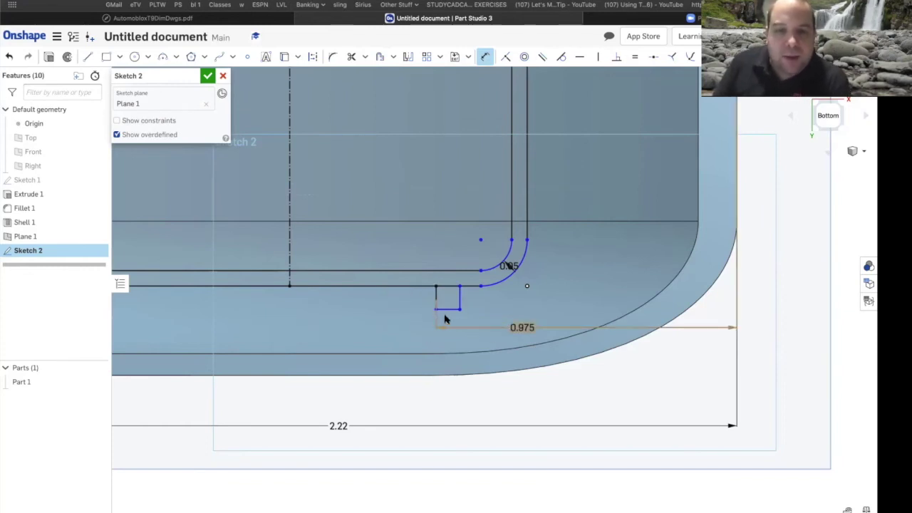
# Check Detail B in the drawing and dimension the lower tab rectangle 0.04 in deep and 0.05 in wide
pyautogui.scroll(-1, 443, 299)
pyautogui.scroll(3, 443, 299)
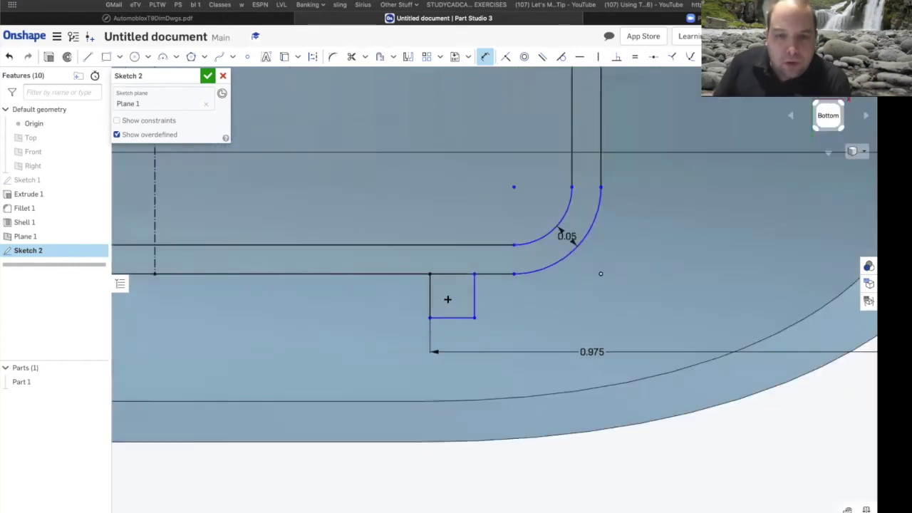
pyautogui.scroll(-1, 452, 300)
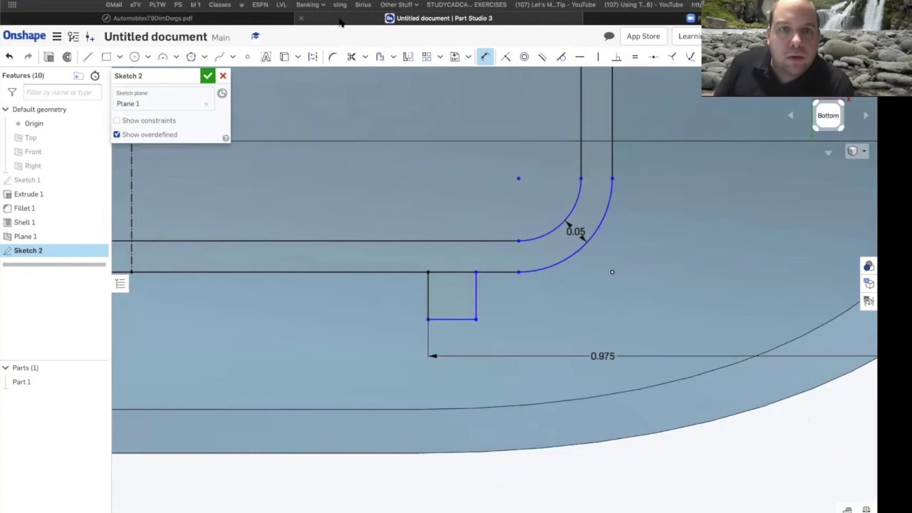
pyautogui.click(243, 26)
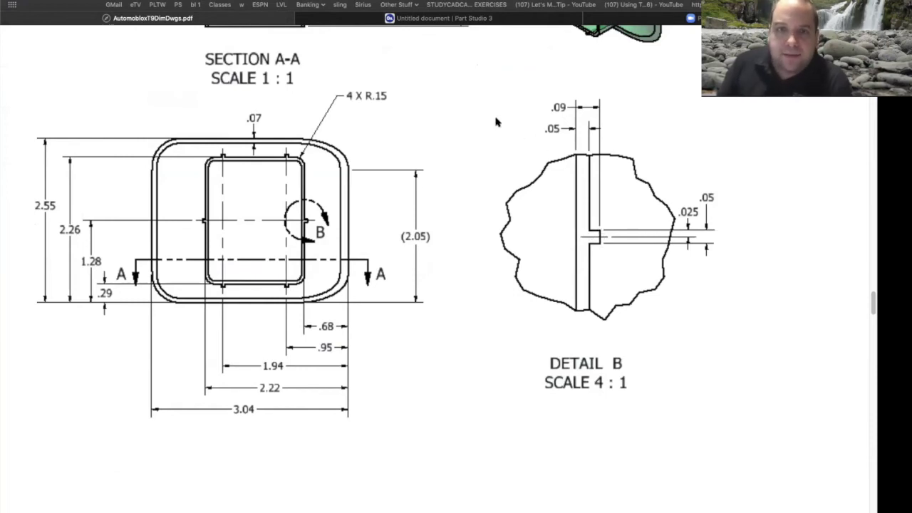
pyautogui.click(339, 24)
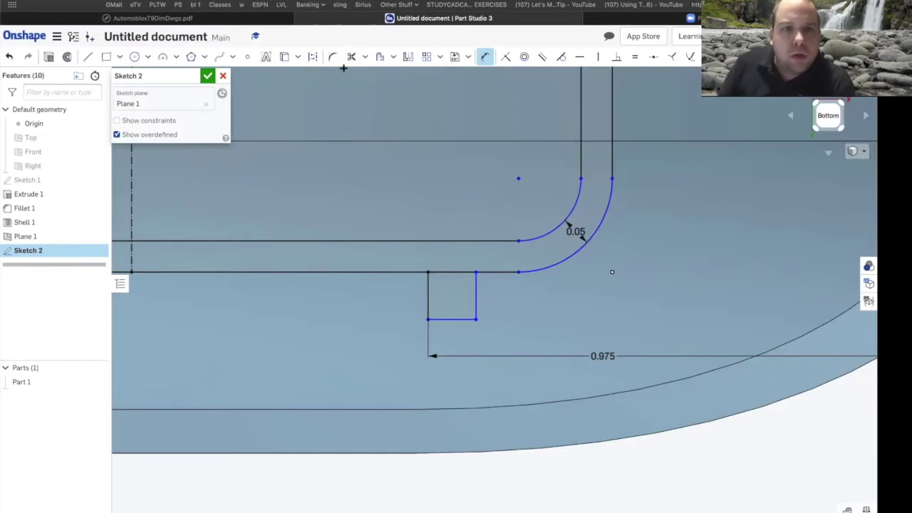
pyautogui.click(486, 58)
pyautogui.click(427, 291)
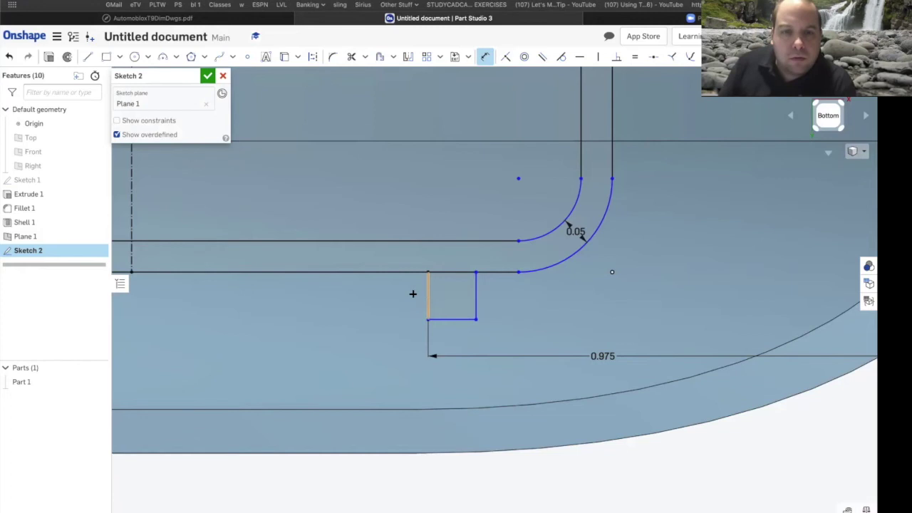
pyautogui.click(393, 299)
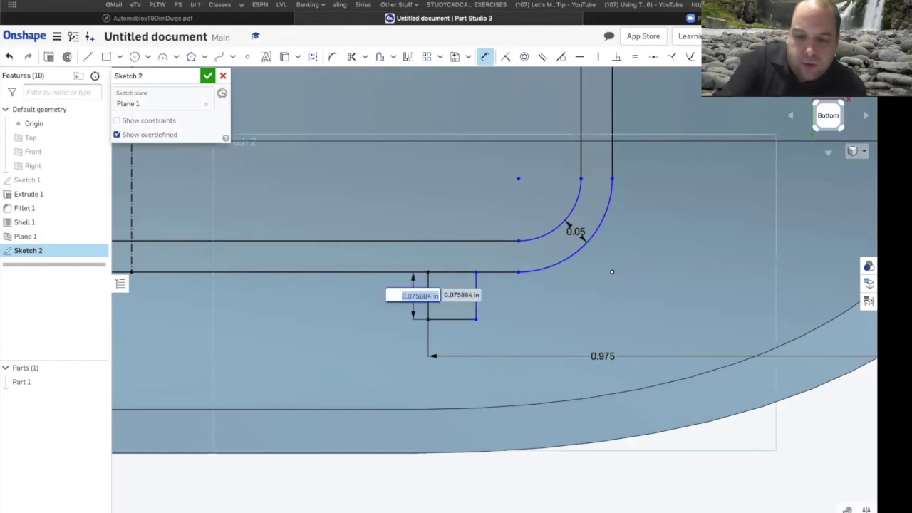
pyautogui.write('.04')
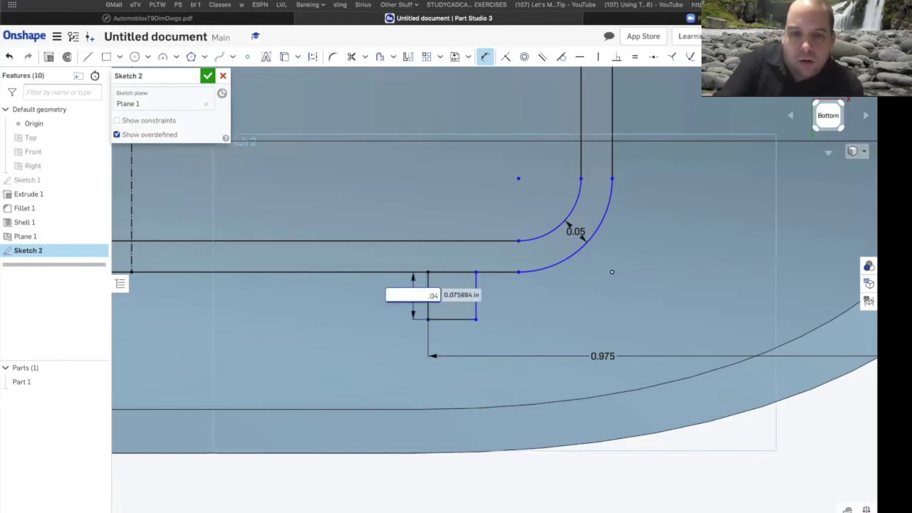
pyautogui.press('Return')
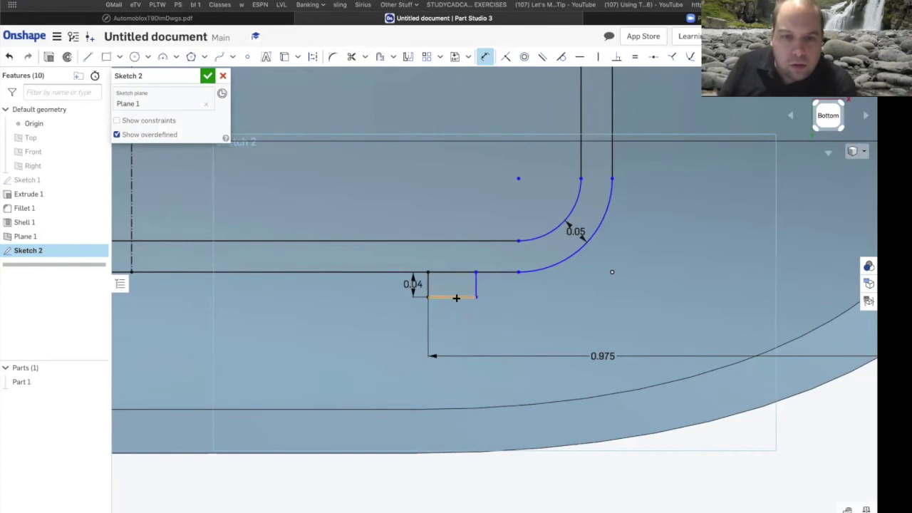
pyautogui.click(454, 306)
pyautogui.click(452, 311)
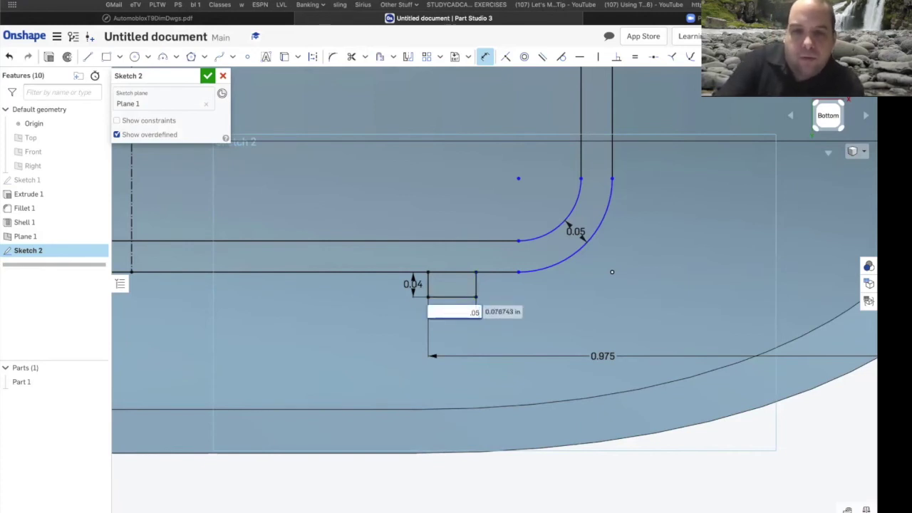
pyautogui.press('Return')
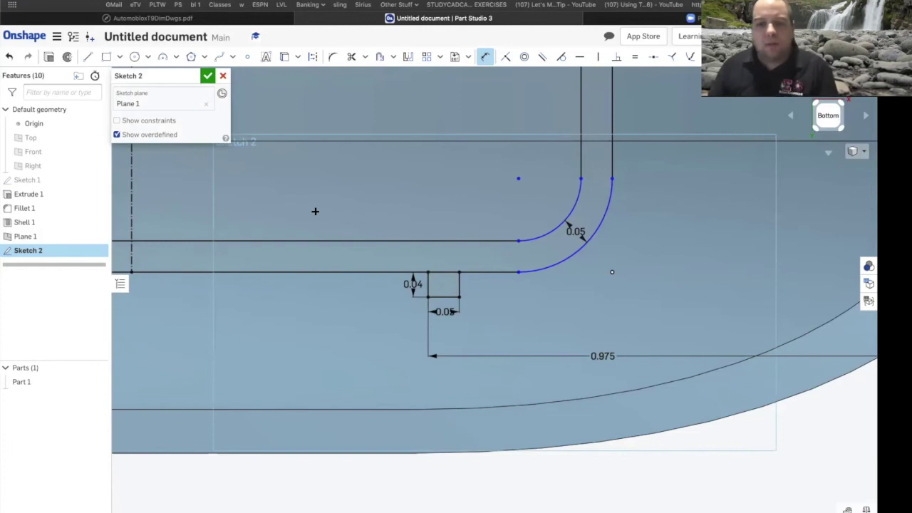
pyautogui.scroll(-5, 348, 195)
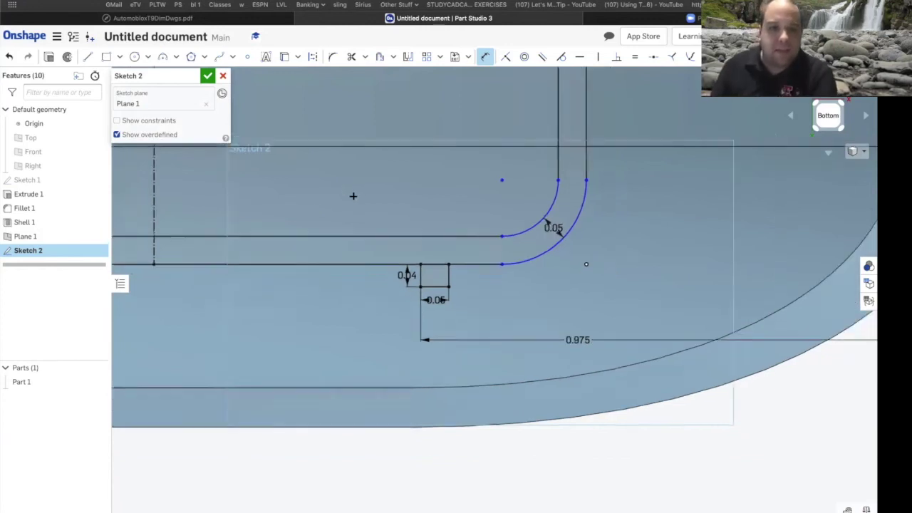
pyautogui.scroll(5, 165, 199)
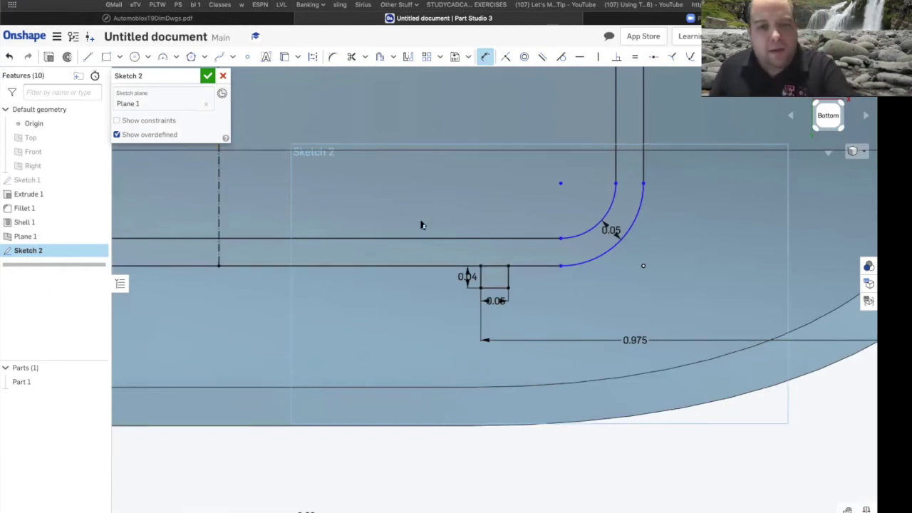
pyautogui.press('Escape')
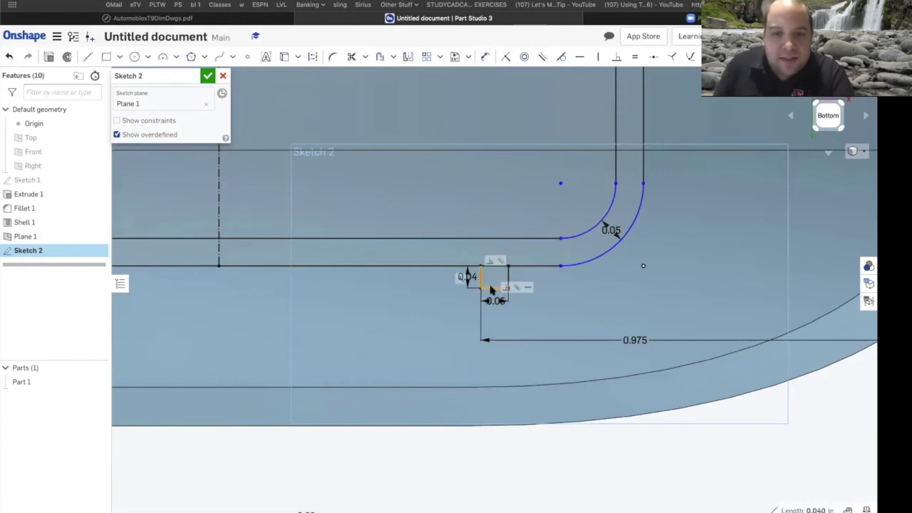
pyautogui.click(505, 287)
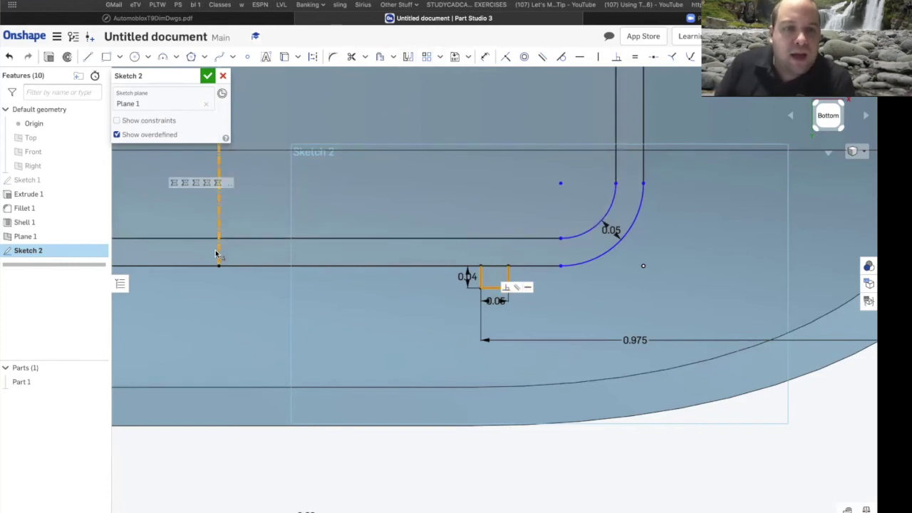
pyautogui.scroll(1, 220, 258)
pyautogui.scroll(-5, 220, 258)
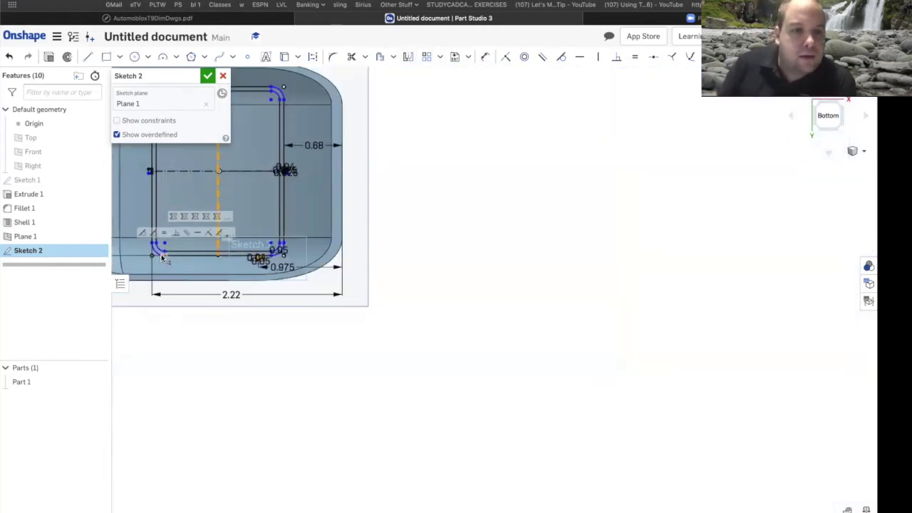
pyautogui.scroll(2, 171, 257)
pyautogui.scroll(2, 171, 253)
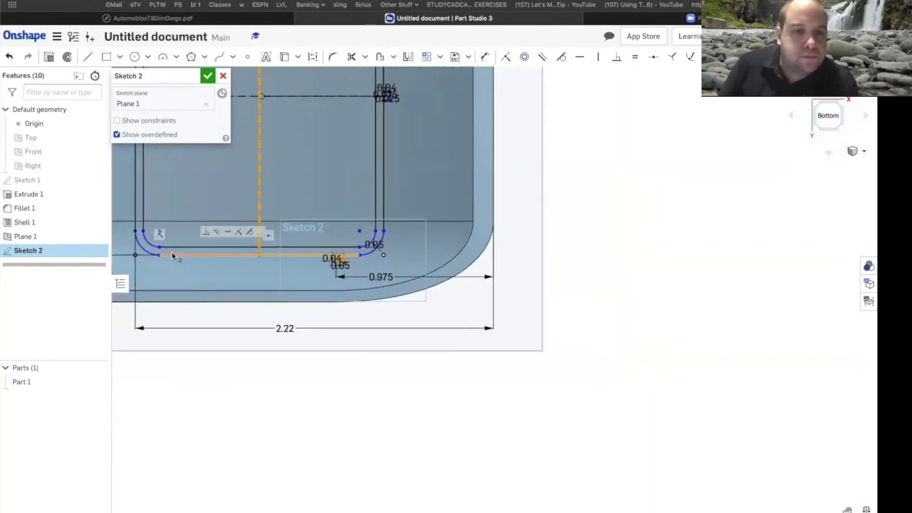
pyautogui.scroll(2, 232, 267)
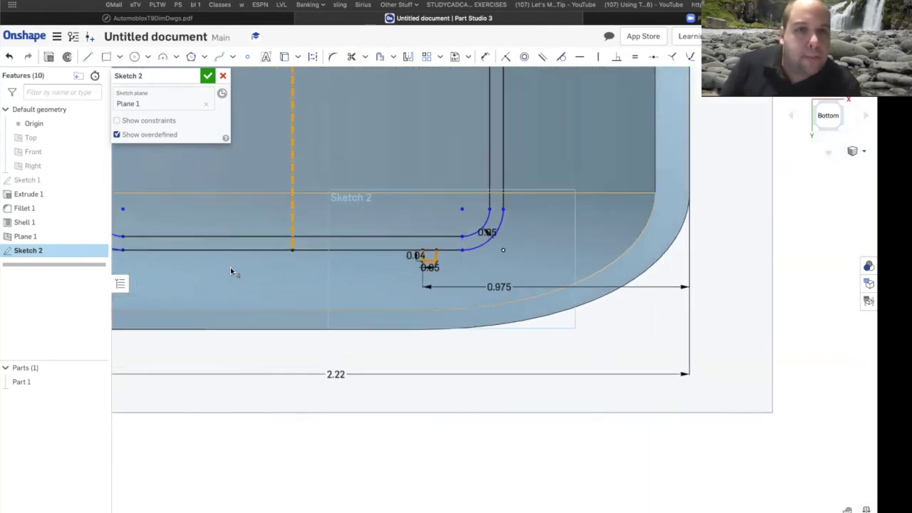
pyautogui.click(408, 57)
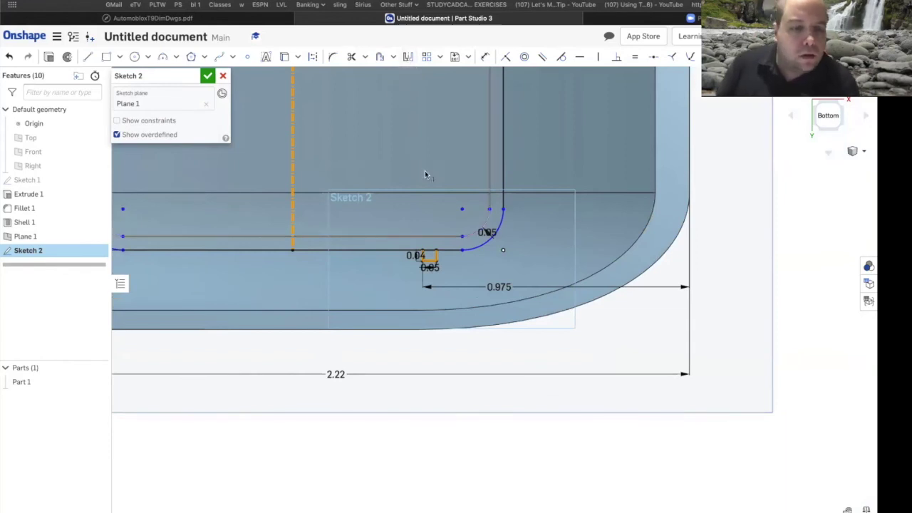
pyautogui.click(484, 229)
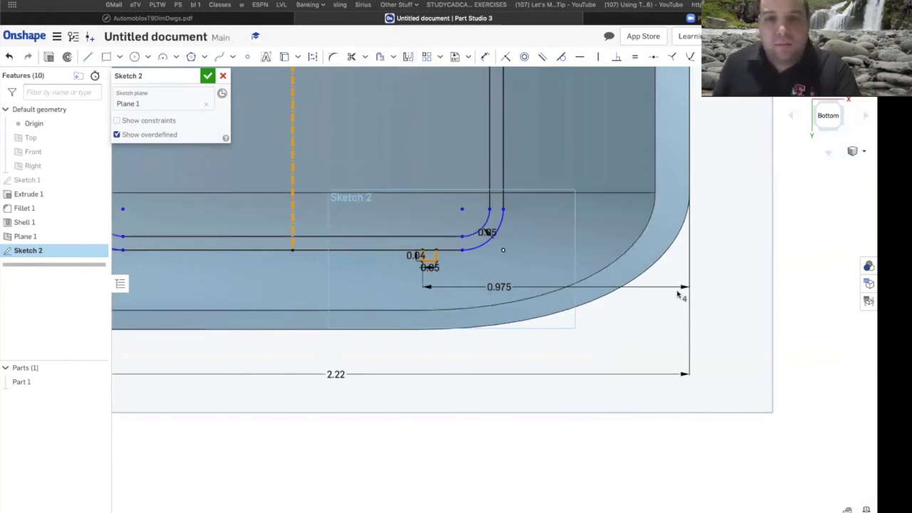
pyautogui.click(797, 259)
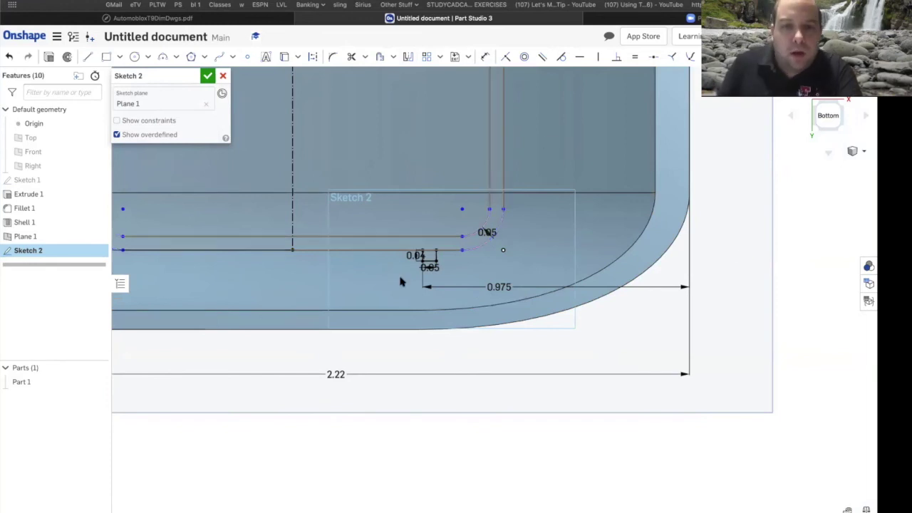
# Mirror the lower right tab across the frame's vertical centerline and accept the sketch
pyautogui.click(408, 58)
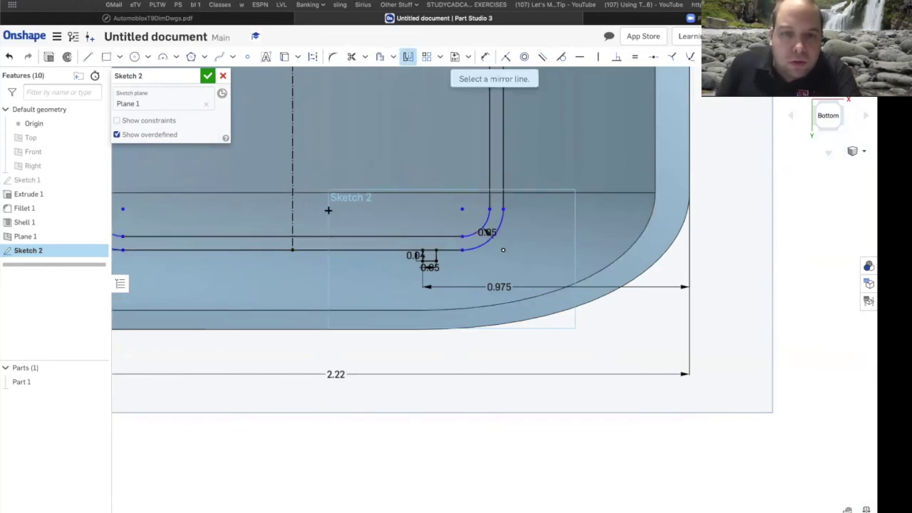
pyautogui.click(292, 205)
pyautogui.click(335, 235)
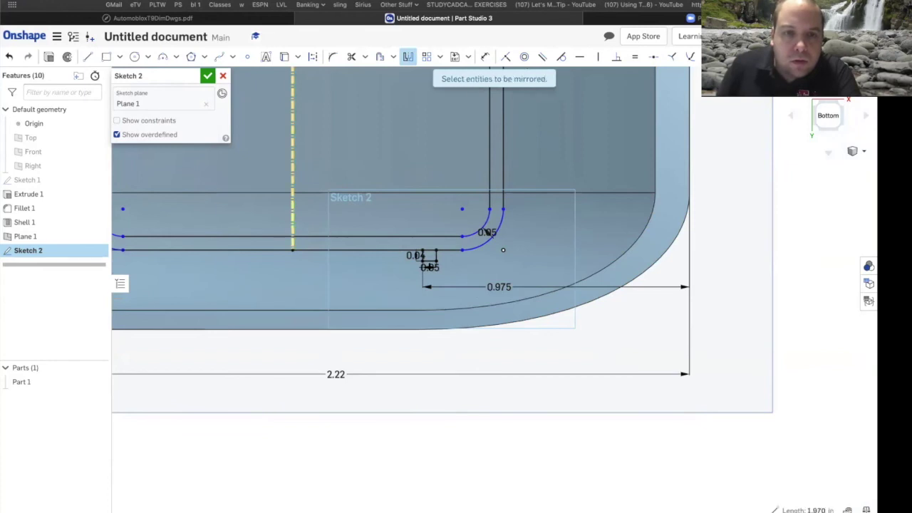
pyautogui.click(432, 261)
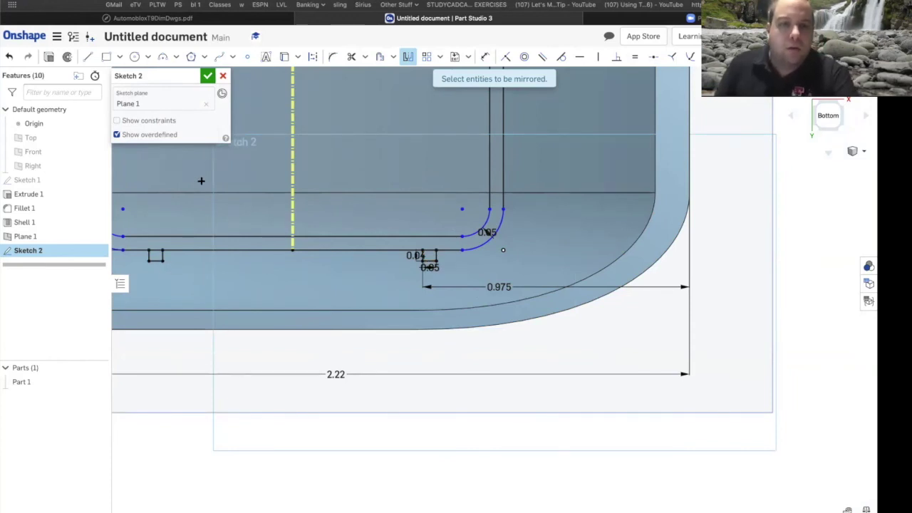
pyautogui.click(208, 77)
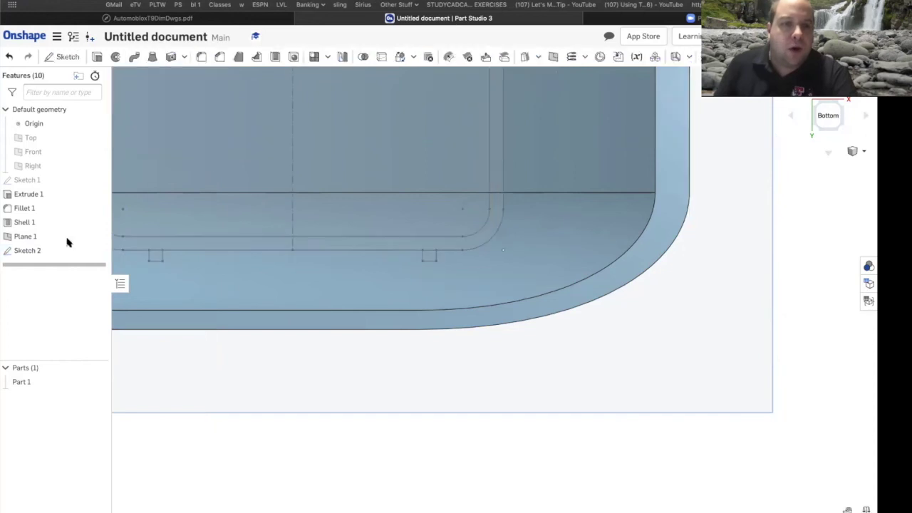
# Reopen Sketch 2 for editing and mirror the lower right tab across the frame's horizontal centerline
pyautogui.doubleClick(34, 250)
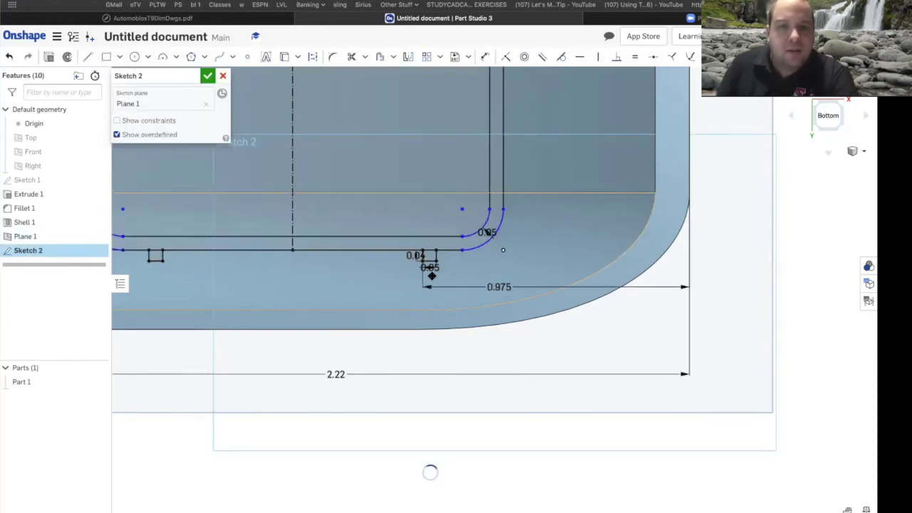
pyautogui.click(406, 57)
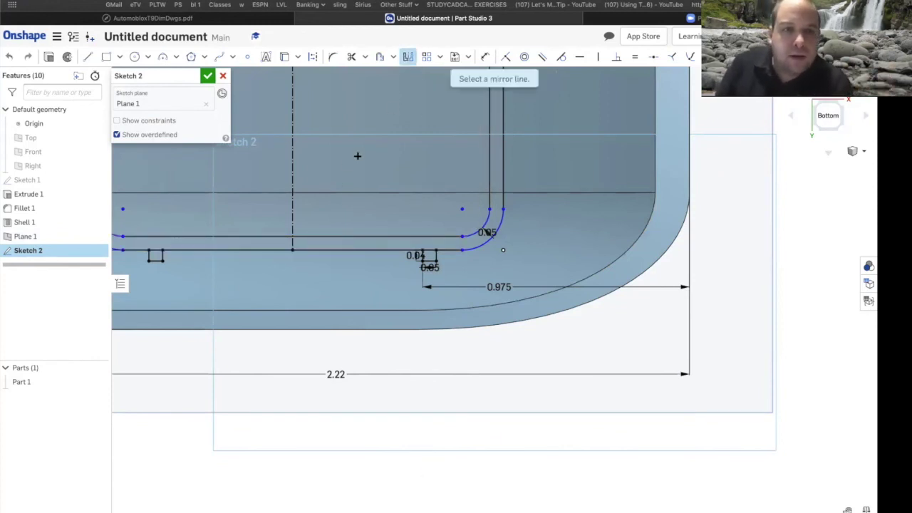
pyautogui.scroll(-10, 346, 163)
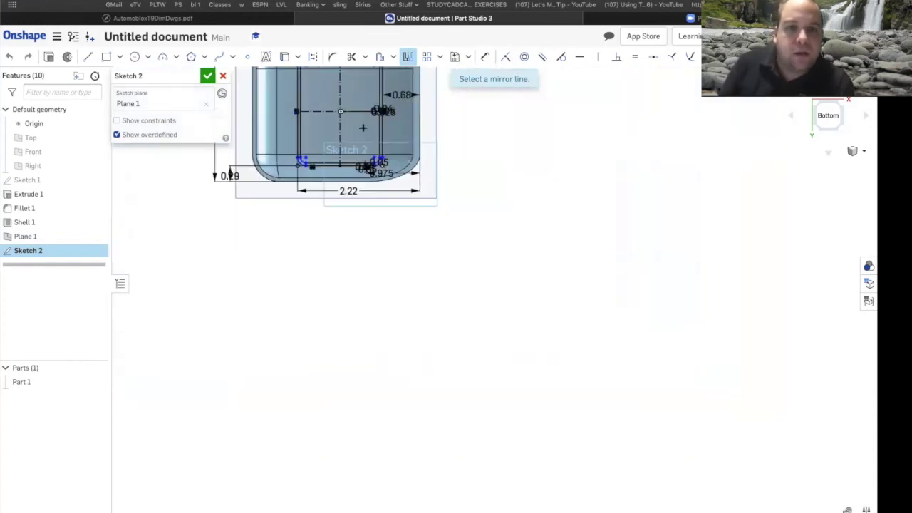
pyautogui.click(356, 111)
pyautogui.scroll(5, 352, 151)
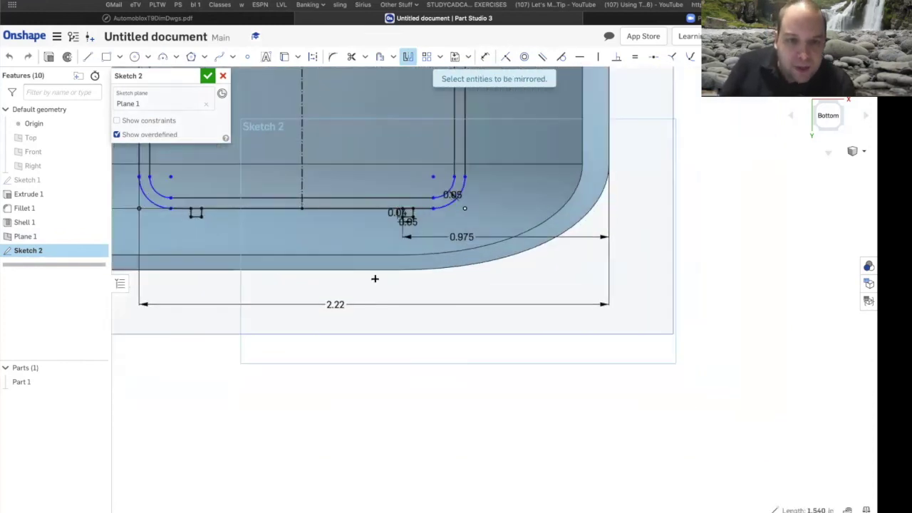
pyautogui.scroll(5, 363, 257)
pyautogui.scroll(-3, 427, 144)
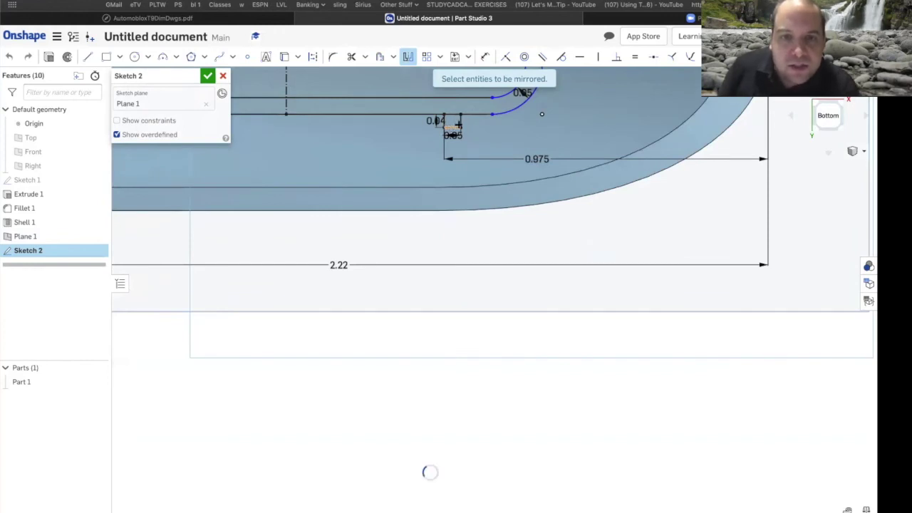
pyautogui.scroll(-2, 319, 142)
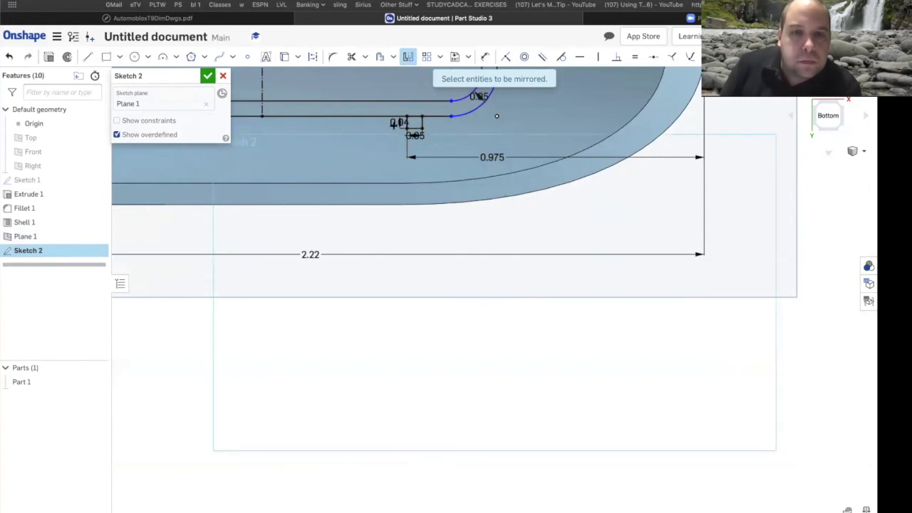
pyautogui.scroll(-5, 389, 129)
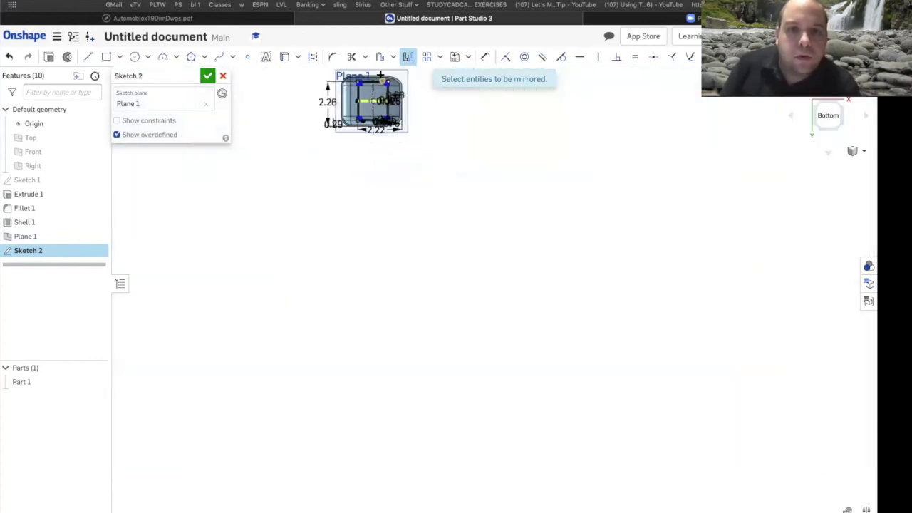
# Mirror the lower left tab across the same horizontal centerline onto the frame's upper edge
pyautogui.scroll(10, 383, 108)
pyautogui.scroll(-10, 392, 153)
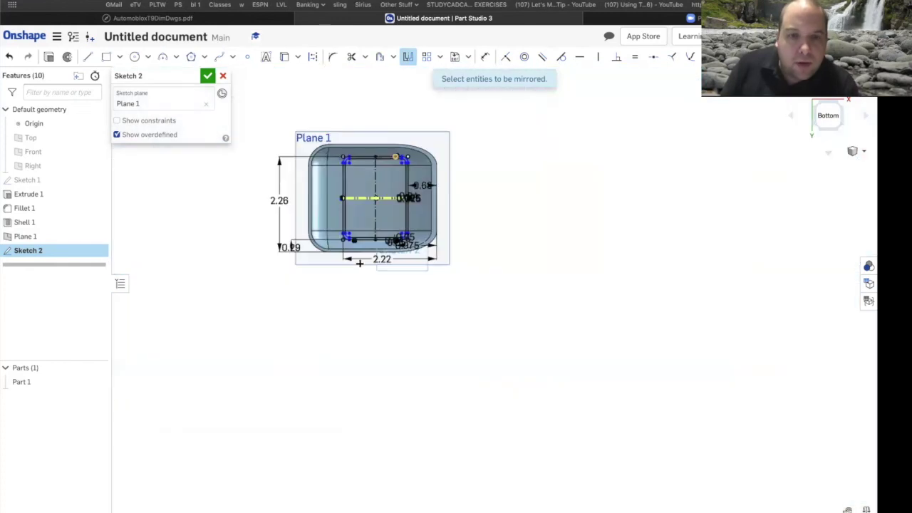
pyautogui.scroll(8, 307, 153)
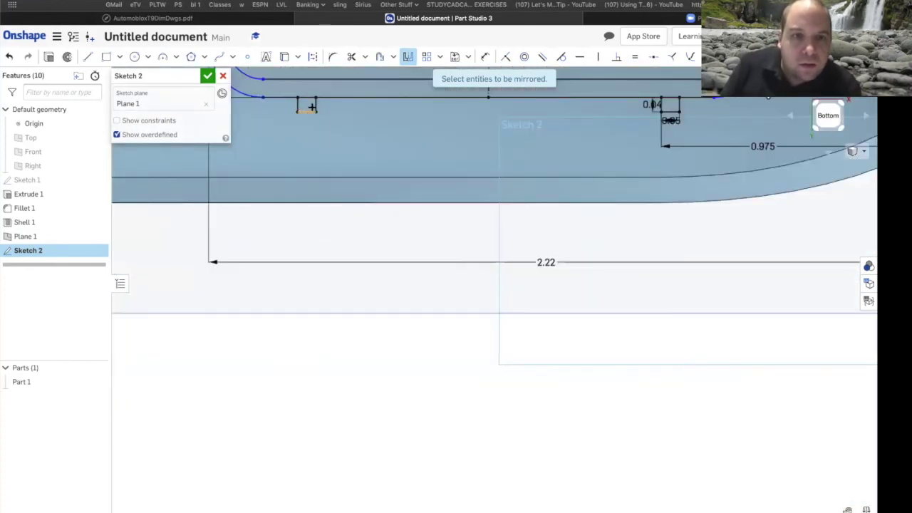
pyautogui.scroll(2, 326, 102)
pyautogui.scroll(-10, 313, 100)
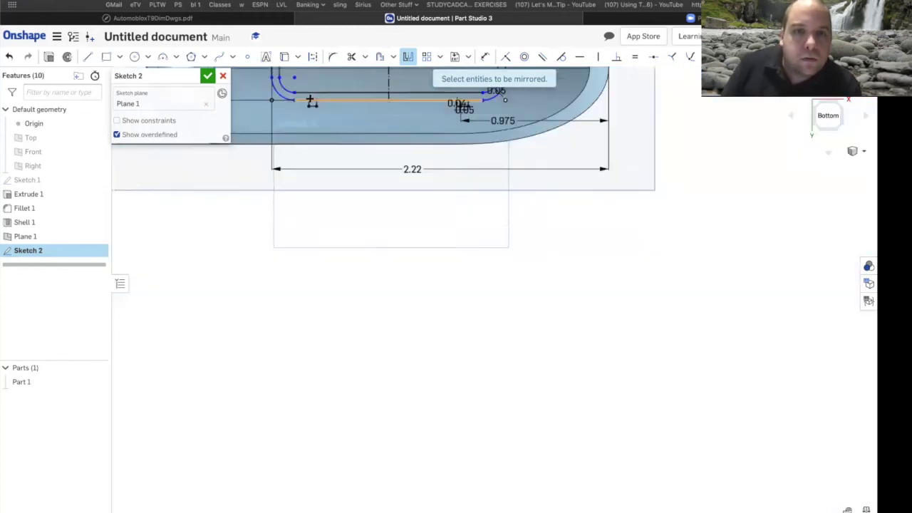
pyautogui.scroll(10, 312, 78)
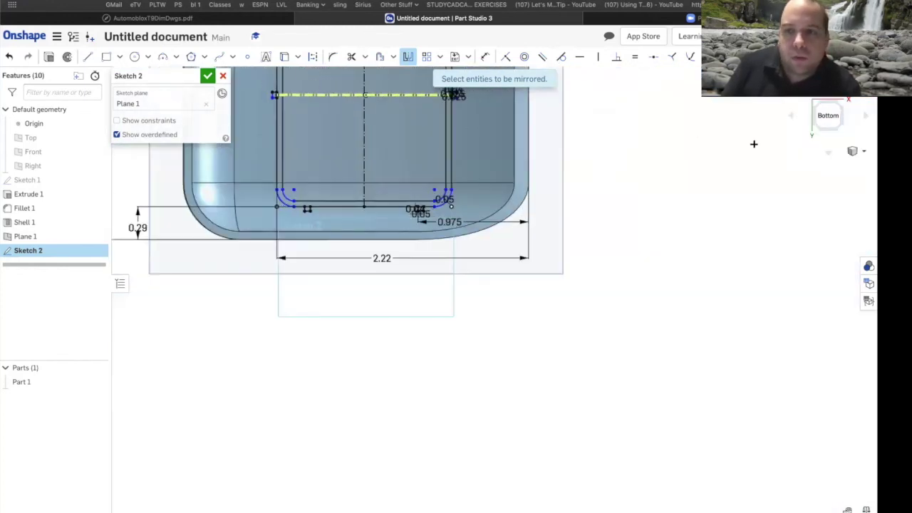
pyautogui.click(828, 116)
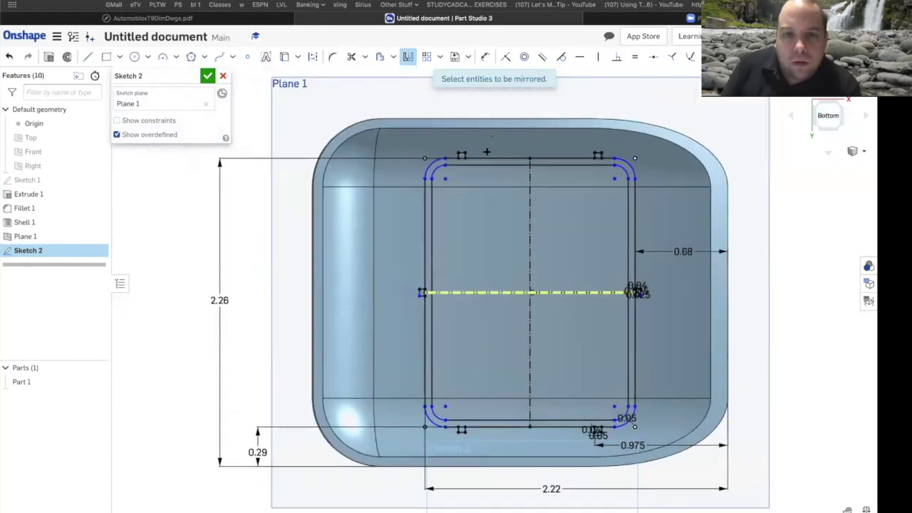
# Try to trim the frame's outer line where it closes off the upper left tab, and undo the trim
pyautogui.scroll(10, 473, 161)
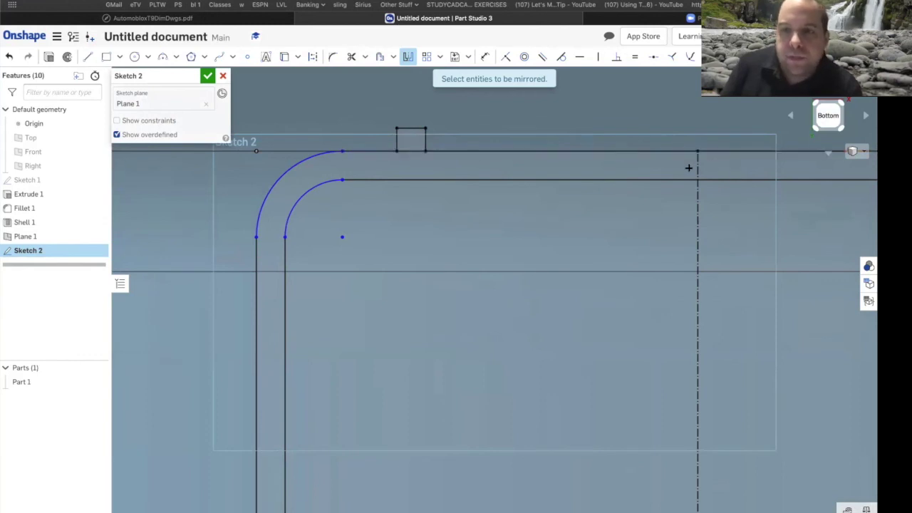
pyautogui.scroll(-5, 737, 202)
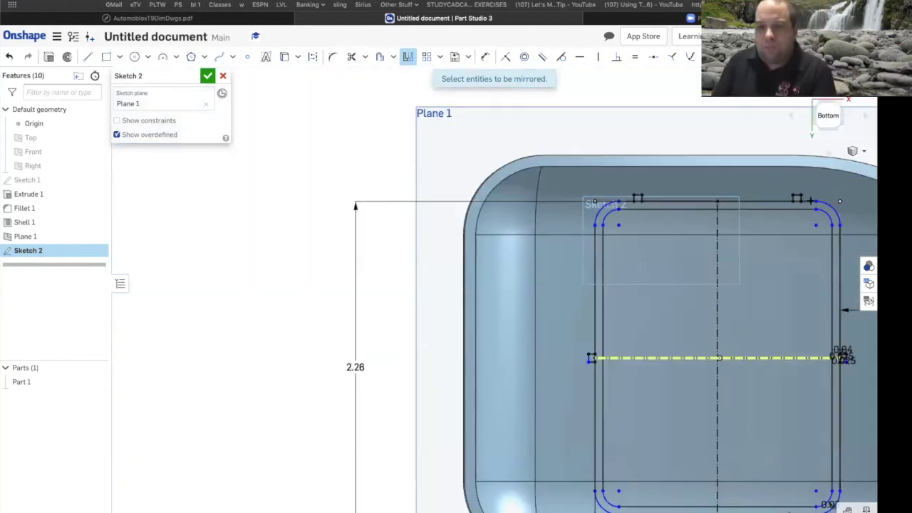
pyautogui.scroll(5, 795, 208)
pyautogui.scroll(3, 796, 208)
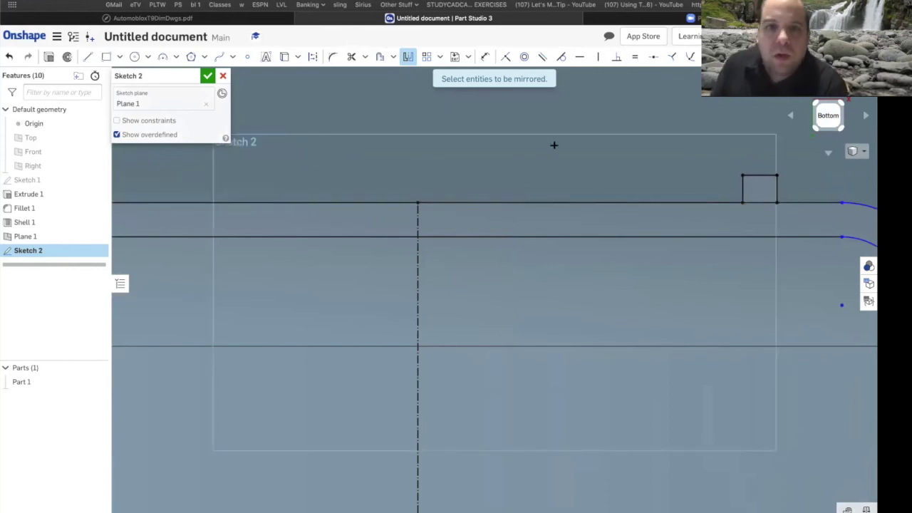
pyautogui.scroll(2, 548, 149)
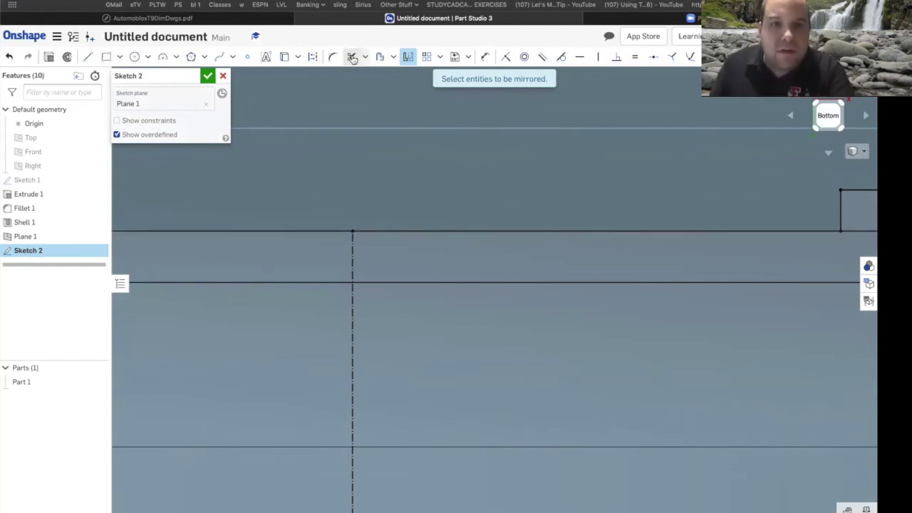
pyautogui.press('m')
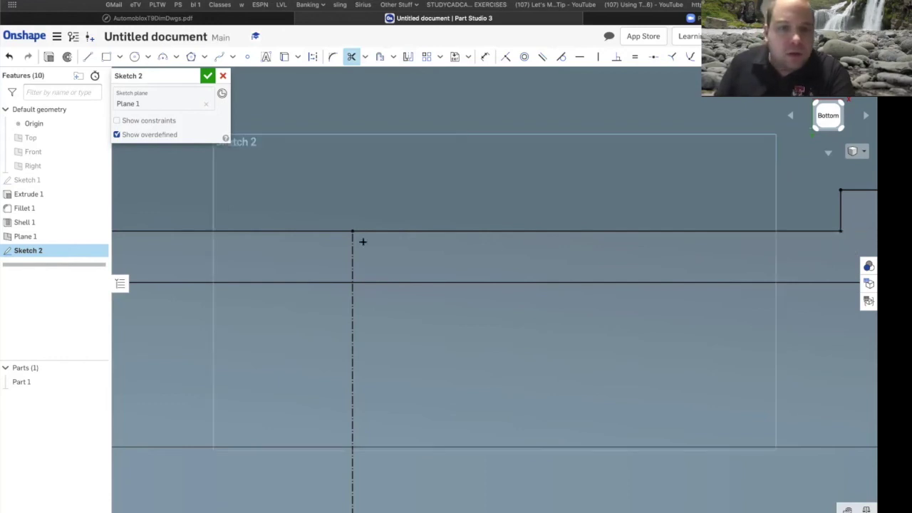
pyautogui.scroll(-5, 160, 222)
pyautogui.scroll(2, 122, 230)
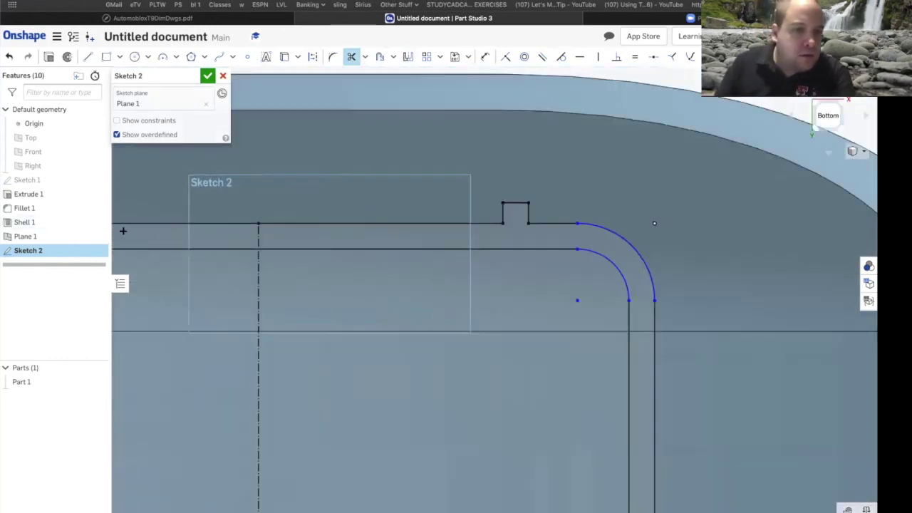
pyautogui.click(828, 120)
pyautogui.scroll(5, 435, 172)
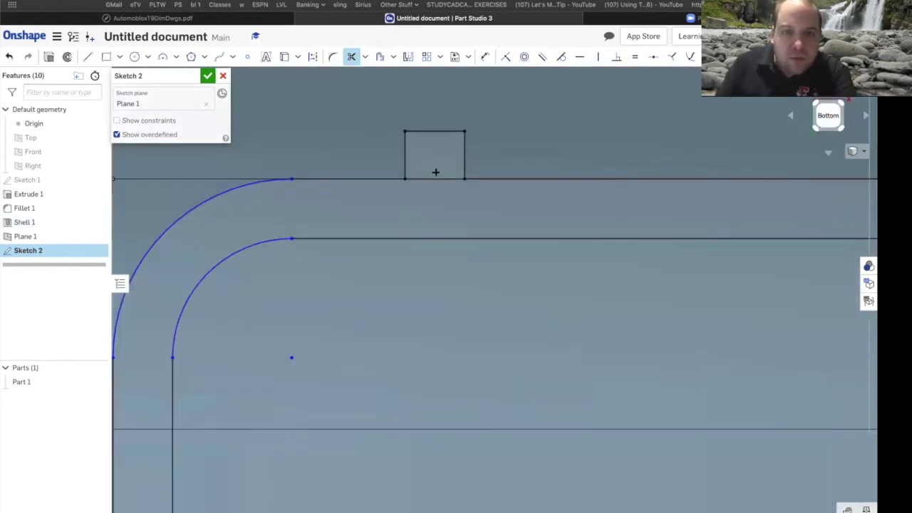
pyautogui.scroll(4, 435, 172)
pyautogui.moveTo(438, 190); pyautogui.dragTo(433, 472)
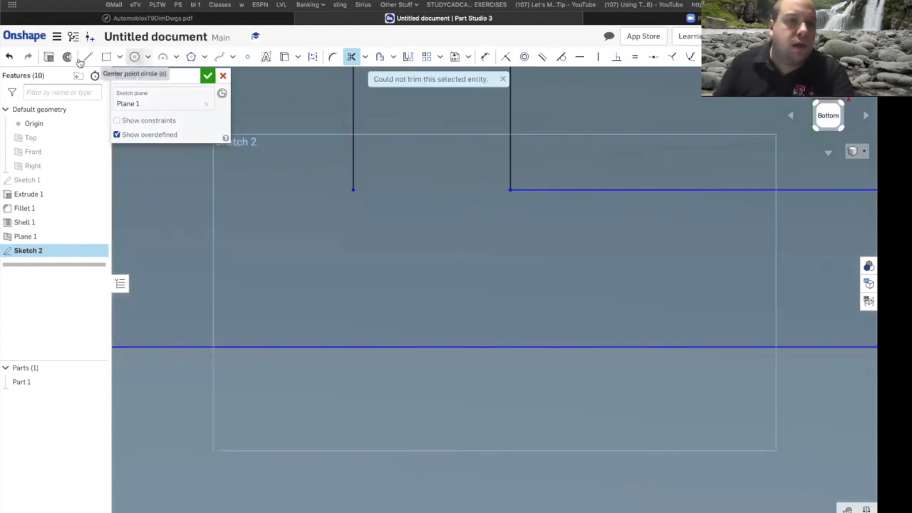
pyautogui.click(8, 57)
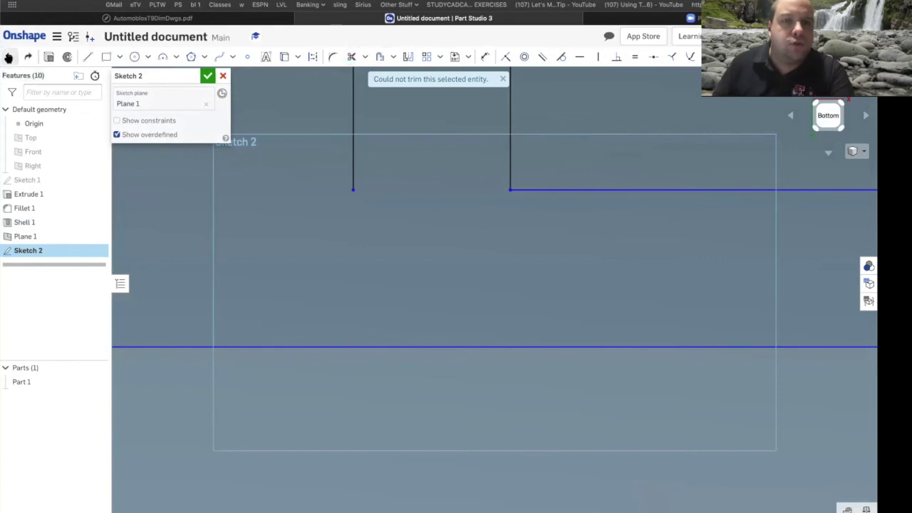
# Trim the segment of the frame's outer line that closes off the lower left tab
pyautogui.scroll(-5, 508, 354)
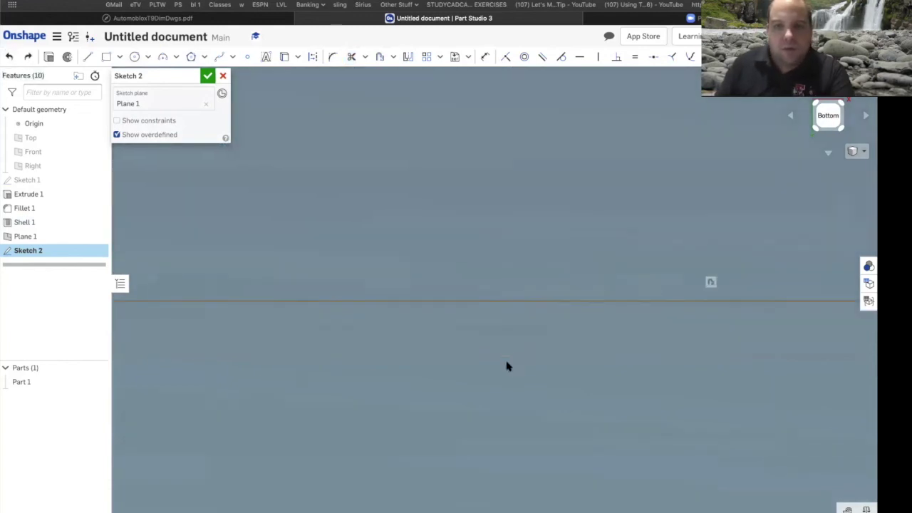
pyautogui.scroll(-5, 502, 364)
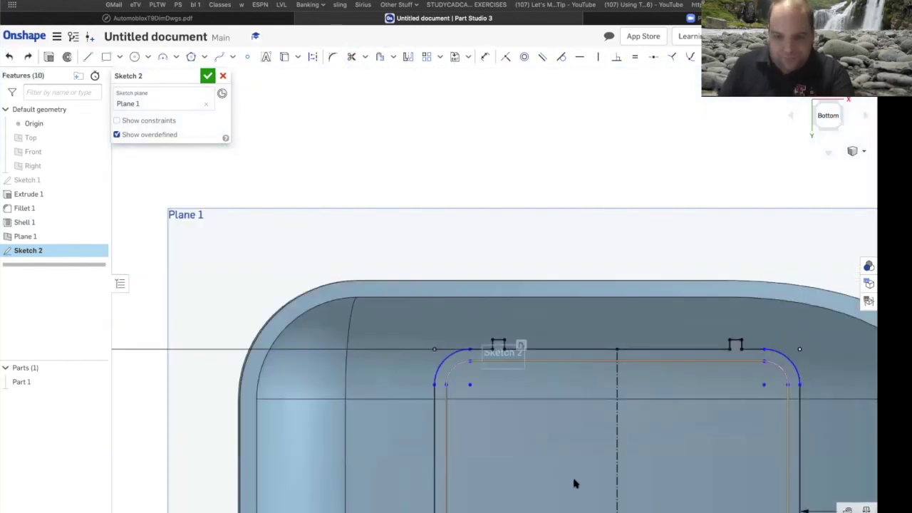
pyautogui.click(829, 116)
pyautogui.scroll(5, 437, 460)
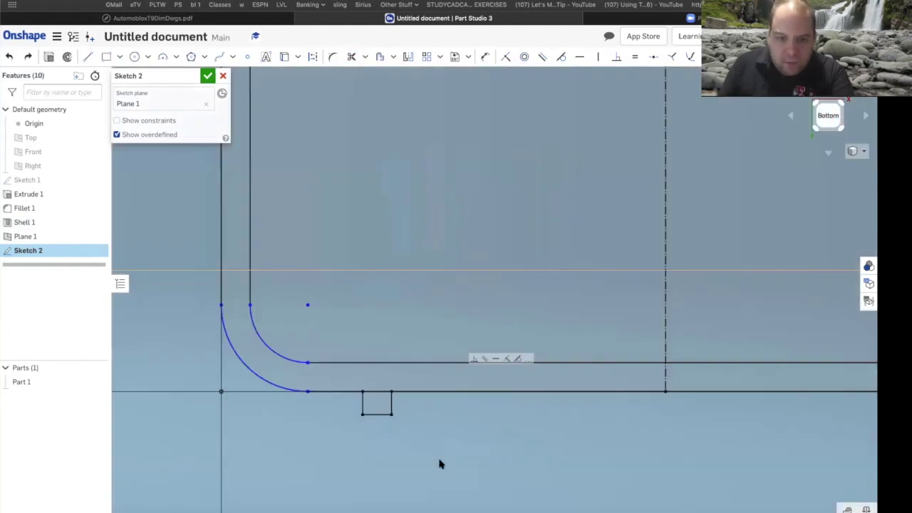
pyautogui.scroll(5, 370, 421)
pyautogui.click(351, 56)
pyautogui.press('Escape')
pyautogui.click(380, 354)
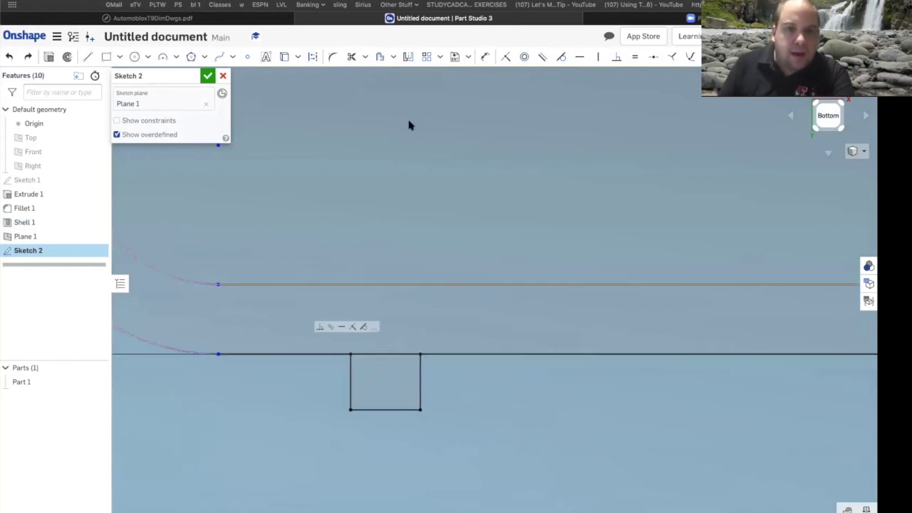
pyautogui.click(352, 57)
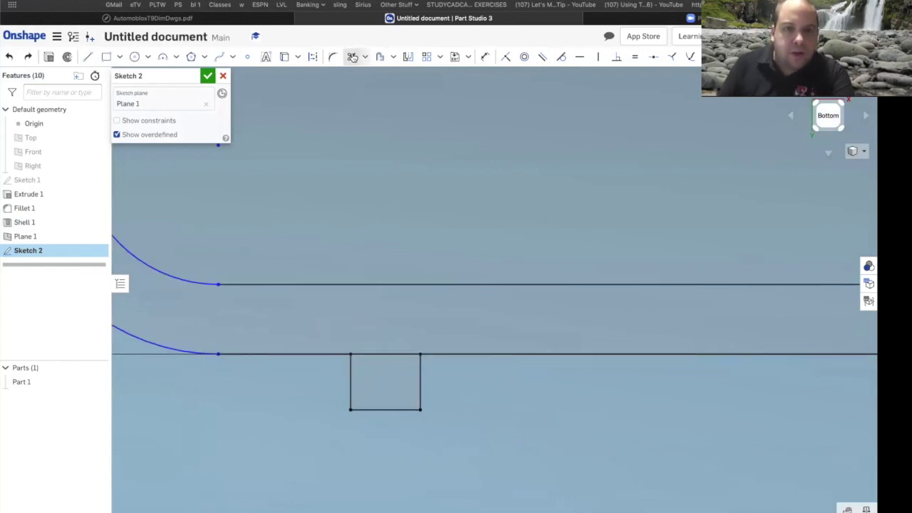
pyautogui.click(389, 376)
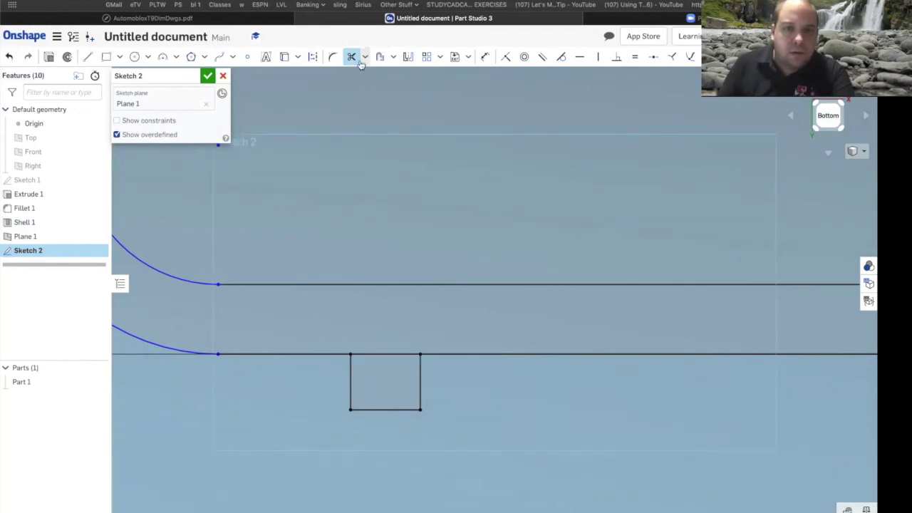
pyautogui.click(395, 356)
pyautogui.click(352, 57)
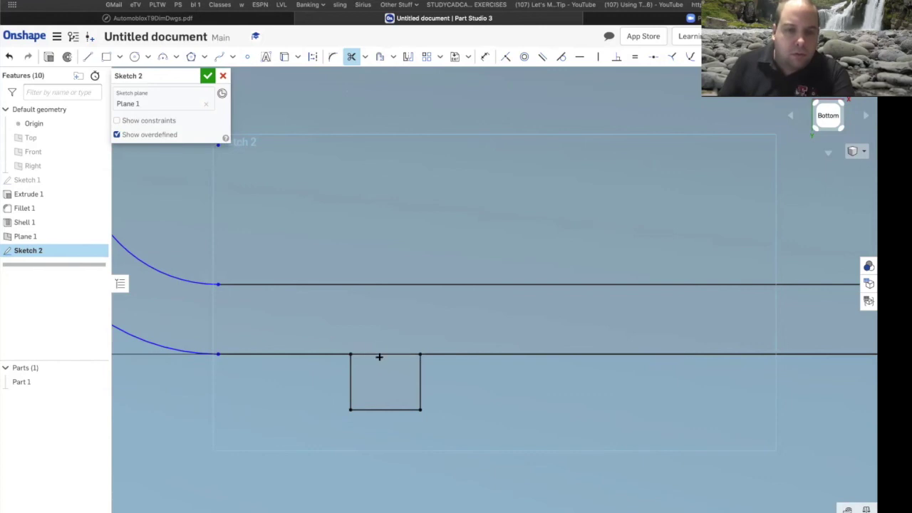
pyautogui.click(381, 353)
pyautogui.click(382, 354)
# Trim the frame's outer line where it closes off the lower right tab and accept Sketch 2
pyautogui.scroll(-5, 543, 368)
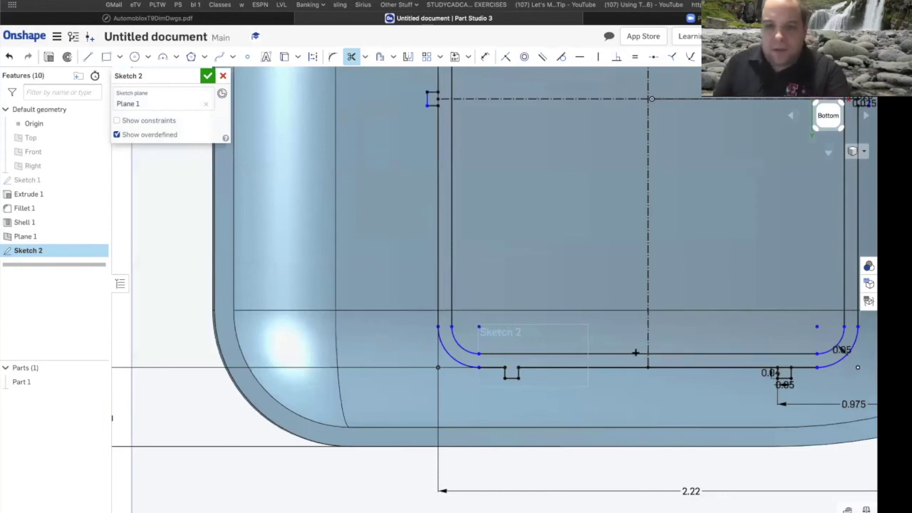
pyautogui.scroll(-5, 635, 356)
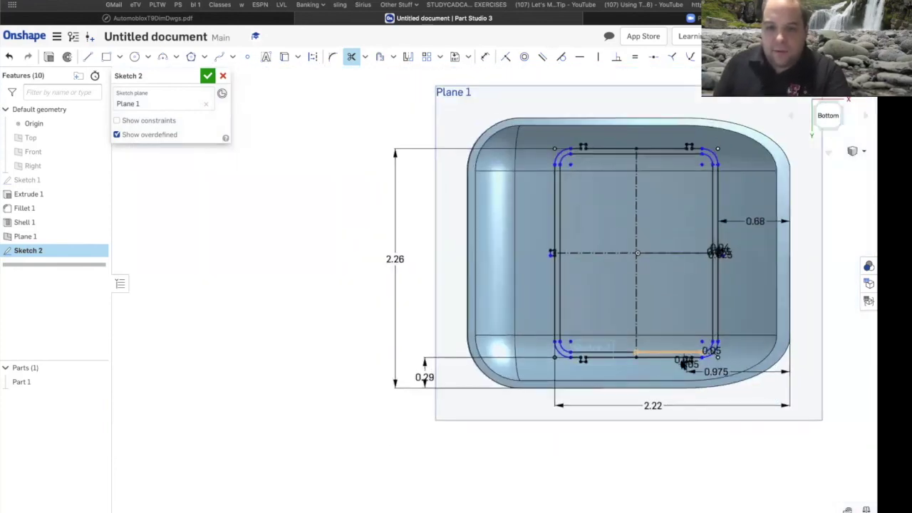
pyautogui.scroll(4, 668, 359)
pyautogui.scroll(3, 667, 358)
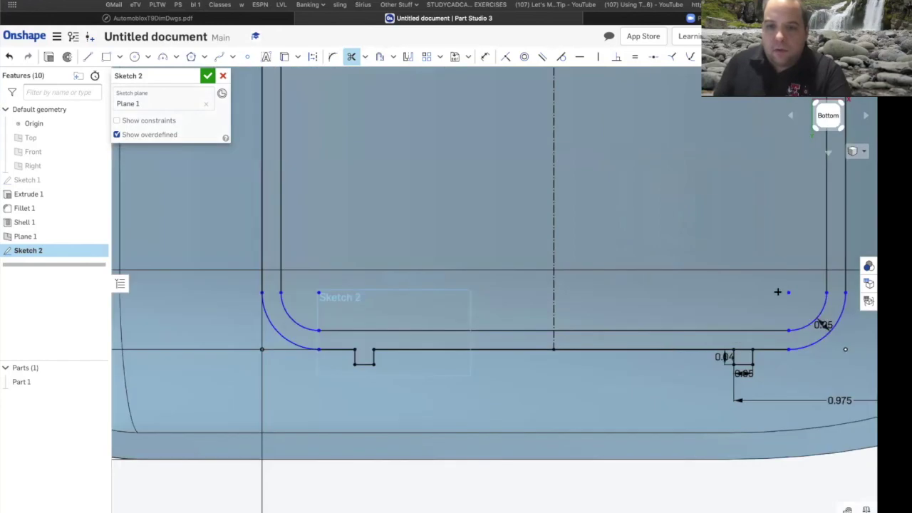
pyautogui.click(829, 114)
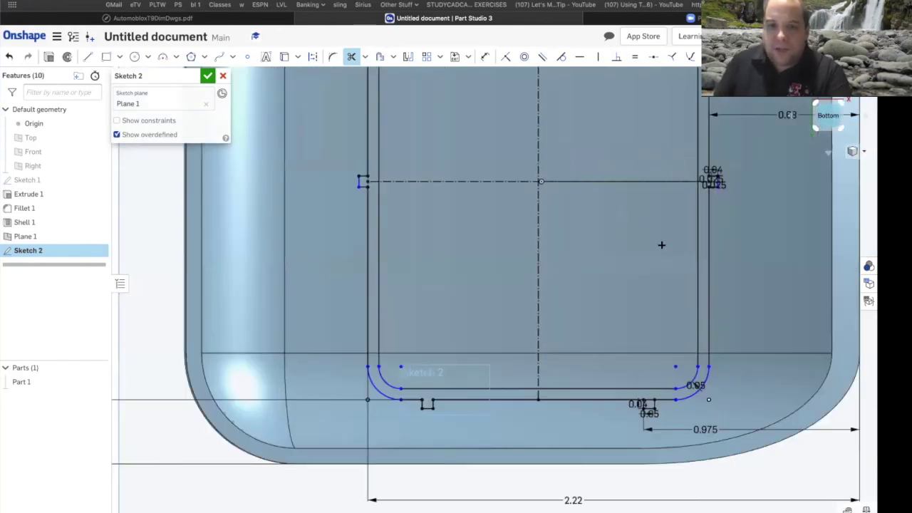
pyautogui.scroll(8, 613, 449)
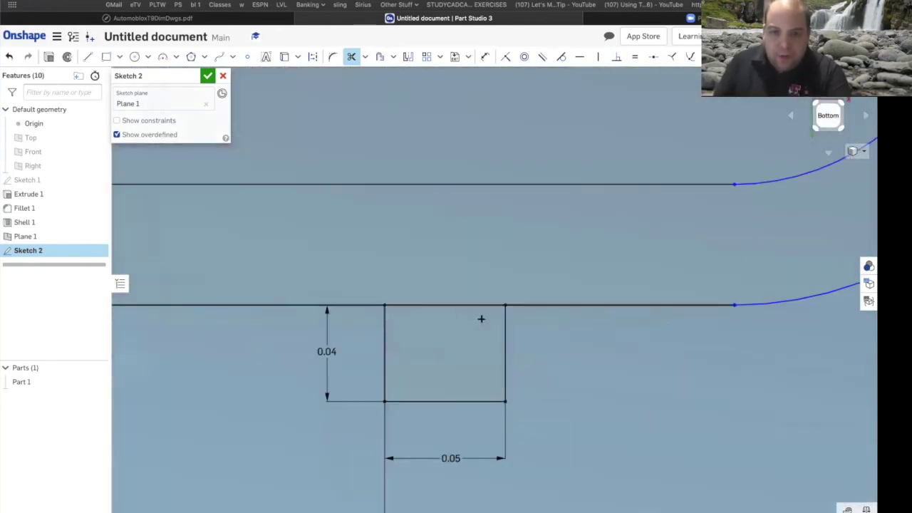
pyautogui.click(438, 305)
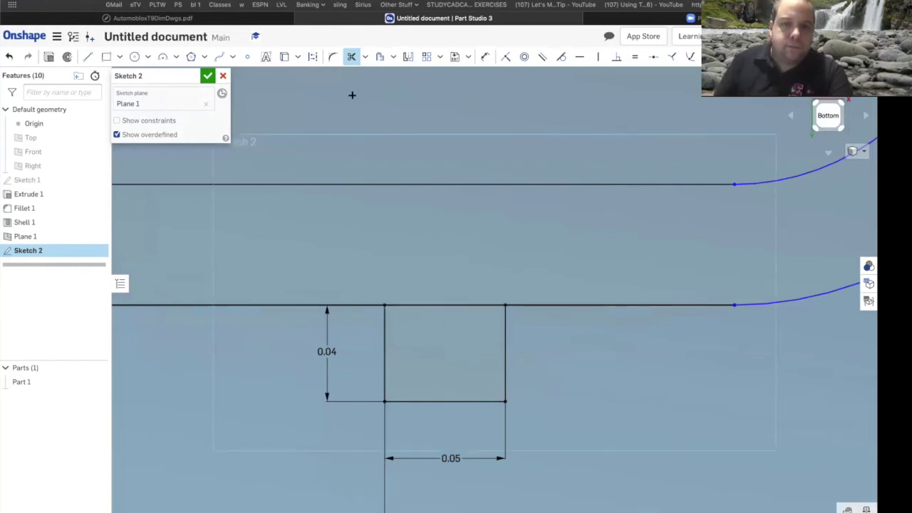
pyautogui.click(442, 306)
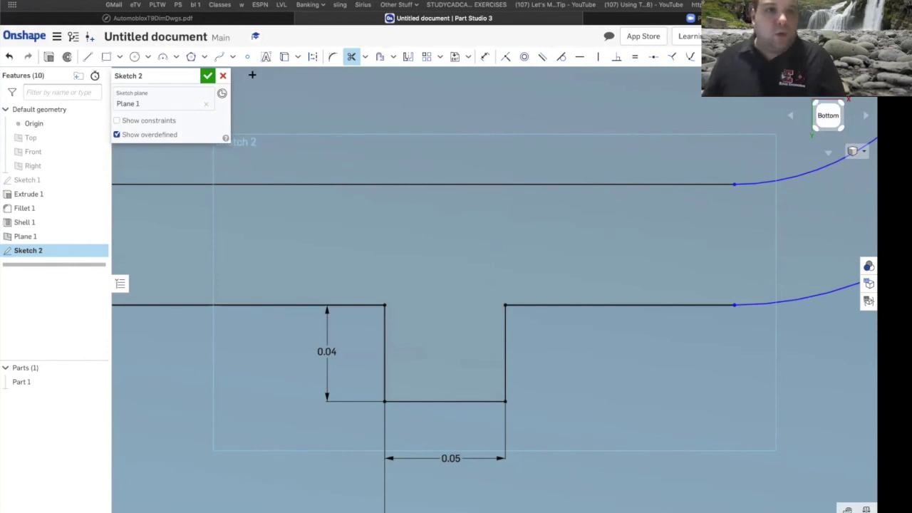
pyautogui.click(206, 78)
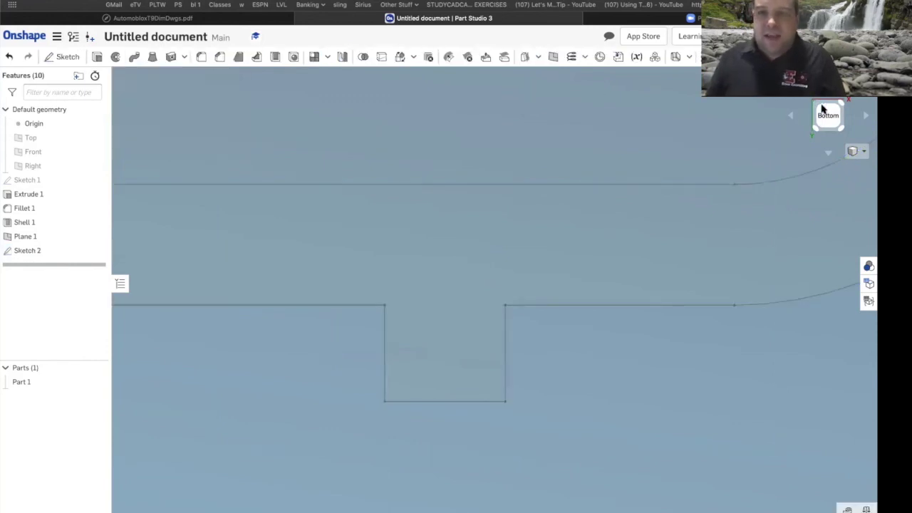
# Extrude the tabbed frame region of Sketch 2 toward the windshield shell, ending up to next and added to Part 1
pyautogui.click(816, 107)
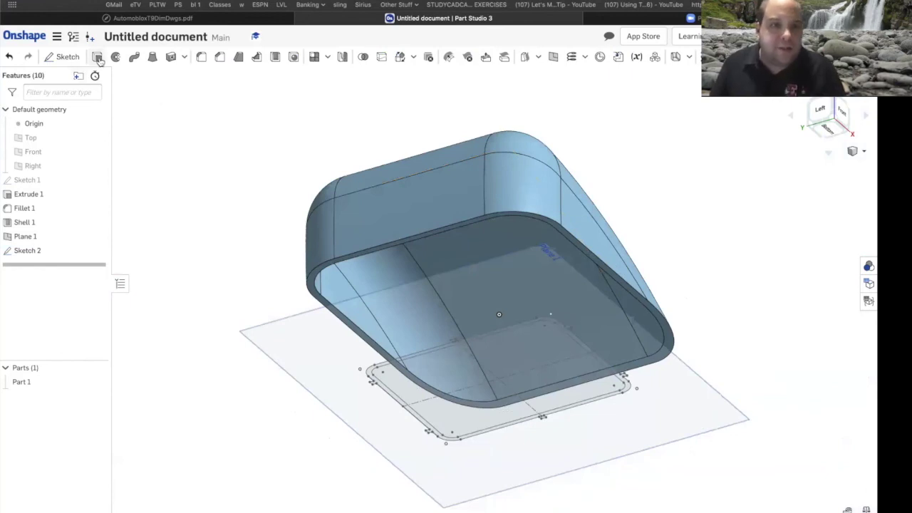
pyautogui.hotkey('shift', 'e')
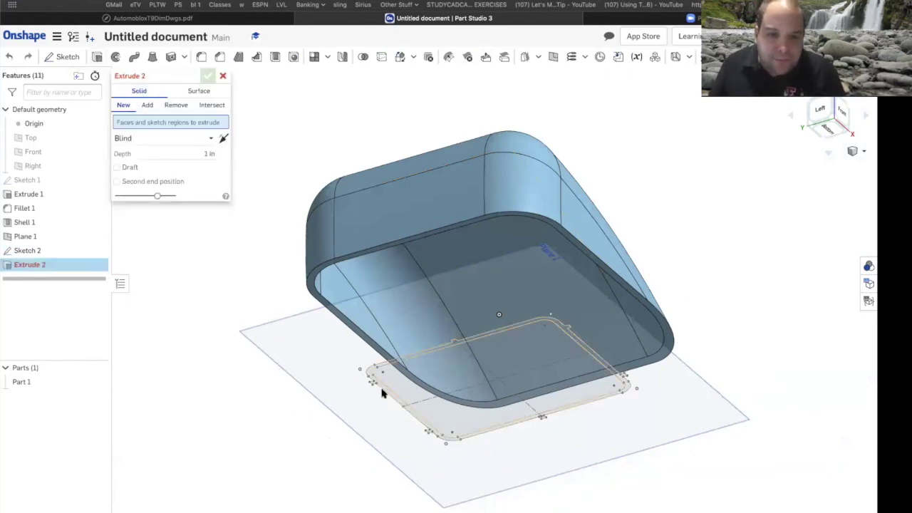
pyautogui.click(386, 391)
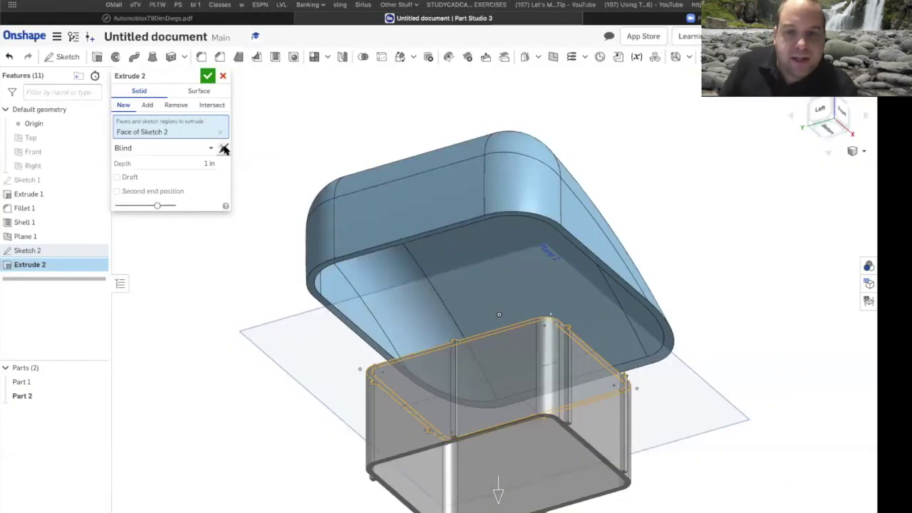
pyautogui.click(224, 148)
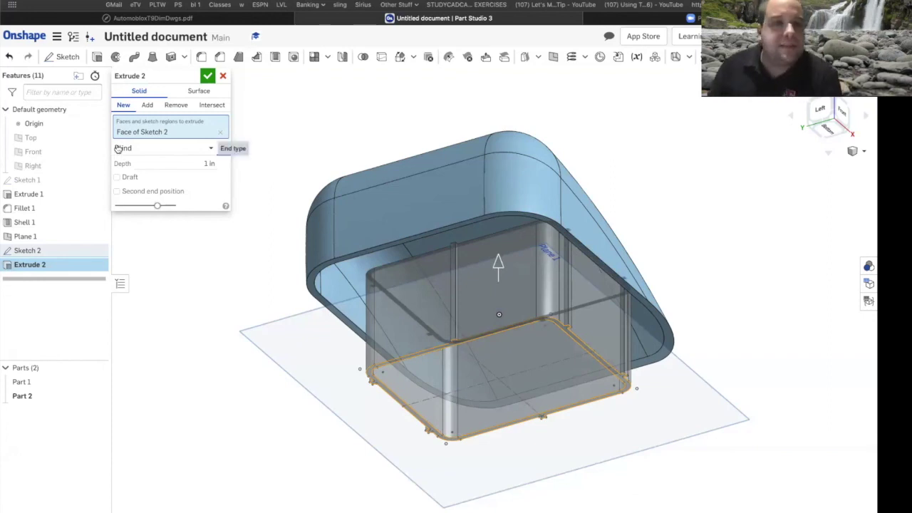
pyautogui.click(160, 150)
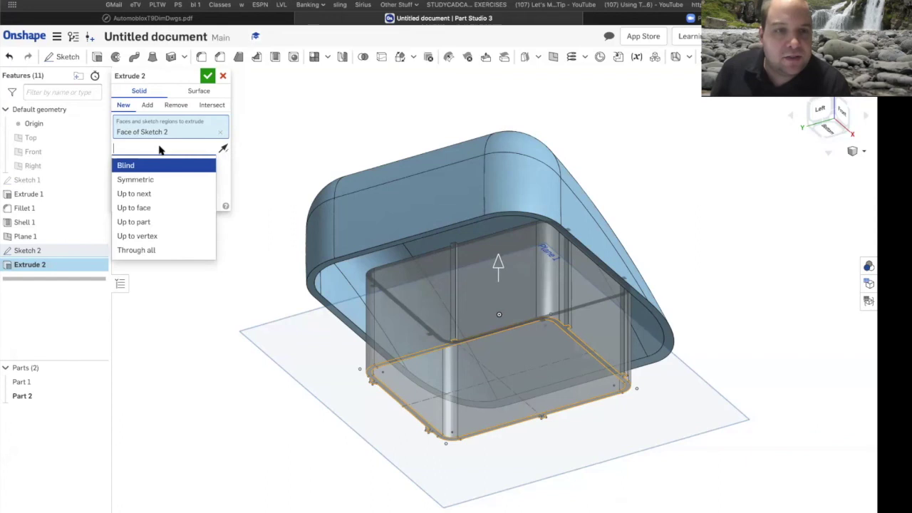
pyautogui.click(150, 194)
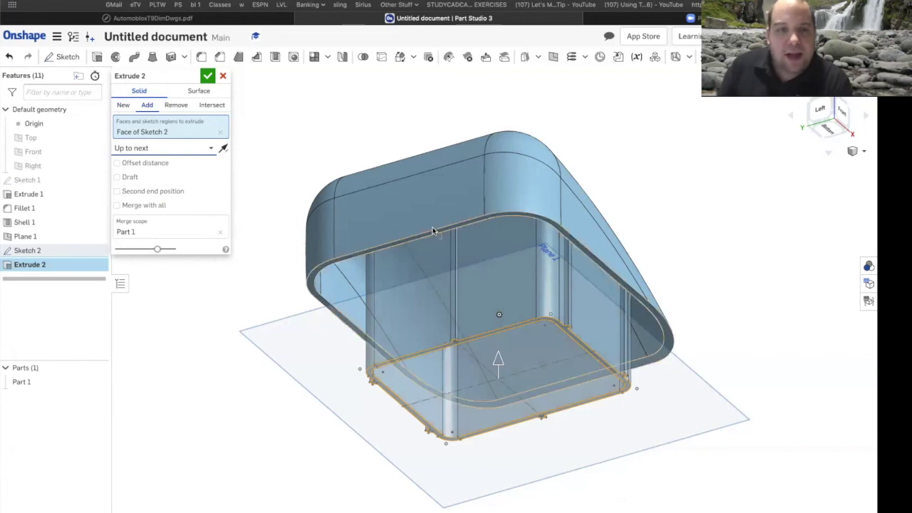
pyautogui.click(207, 76)
# Hide Plane 1 and set the windshield to the isometric view after checking the inner frame from below
pyautogui.moveTo(676, 188); pyautogui.dragTo(482, 174, button='right')
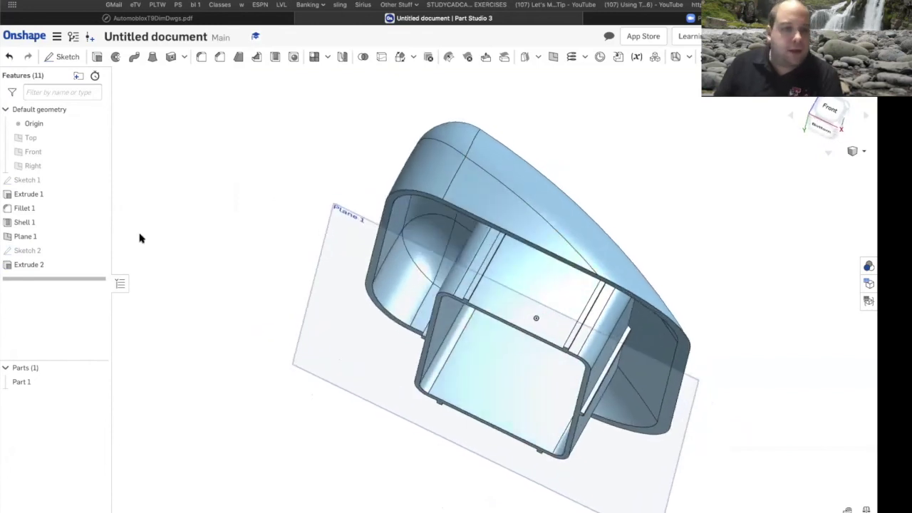
pyautogui.click(97, 236)
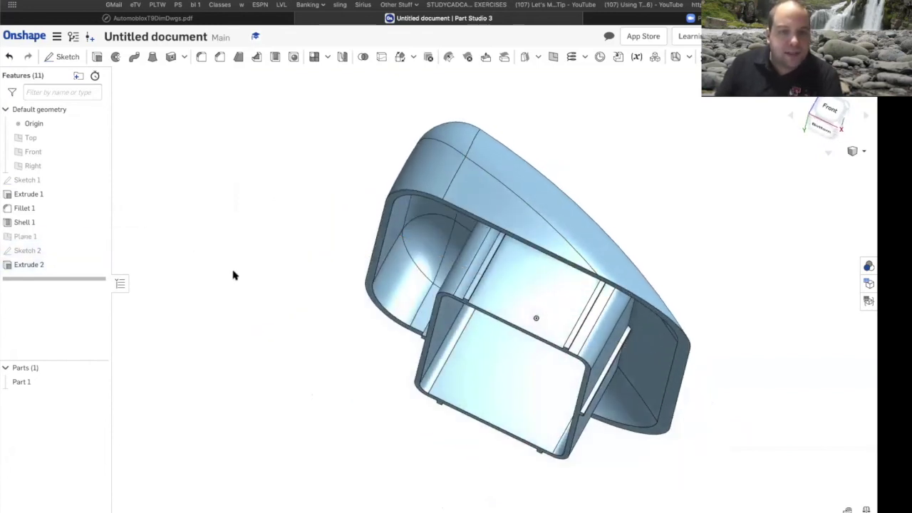
pyautogui.hotkey('shift', '6')
pyautogui.moveTo(250, 204)
pyautogui.mouseDown(button='right')
pyautogui.moveTo(248, 216)
pyautogui.moveTo(238, 203)
pyautogui.moveTo(223, 207)
pyautogui.moveTo(259, 220)
pyautogui.moveTo(252, 201)
pyautogui.moveTo(208, 209)
pyautogui.moveTo(244, 208)
pyautogui.moveTo(234, 220)
pyautogui.moveTo(241, 205)
pyautogui.mouseUp(button='right')
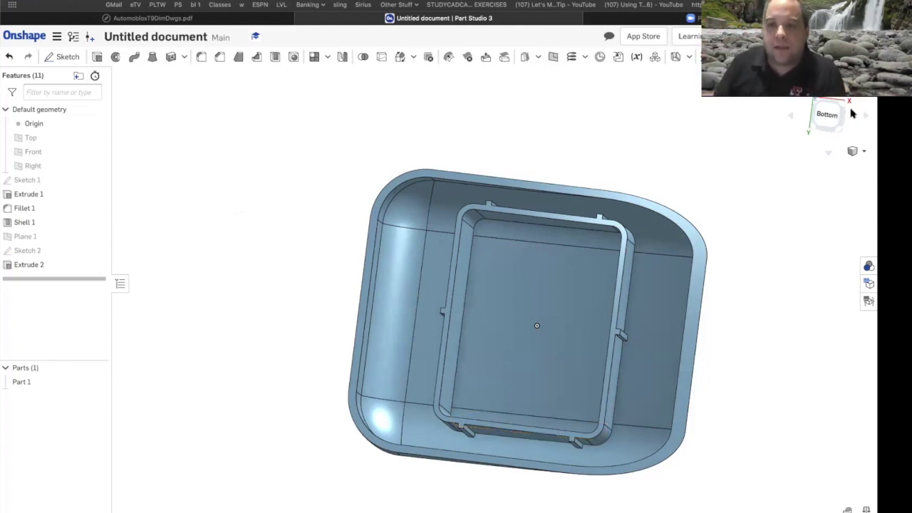
pyautogui.moveTo(843, 102); pyautogui.dragTo(698, 181)
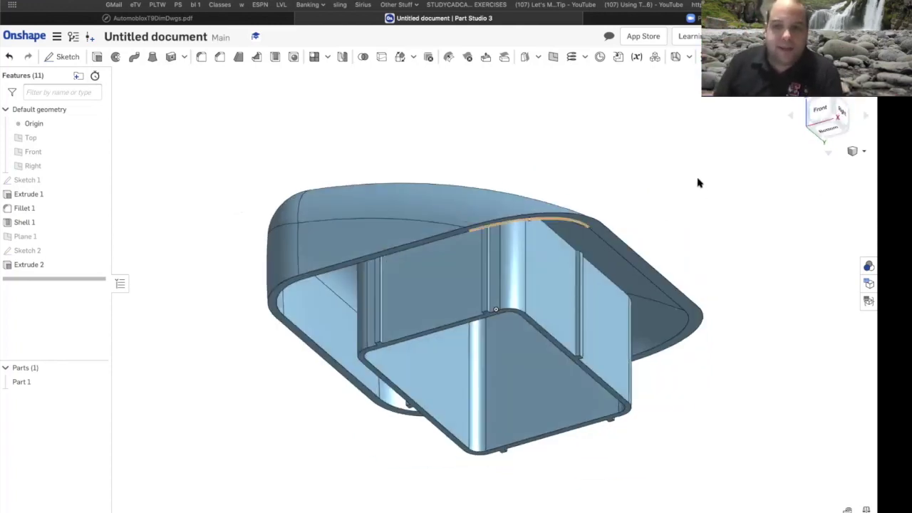
pyautogui.click(852, 152)
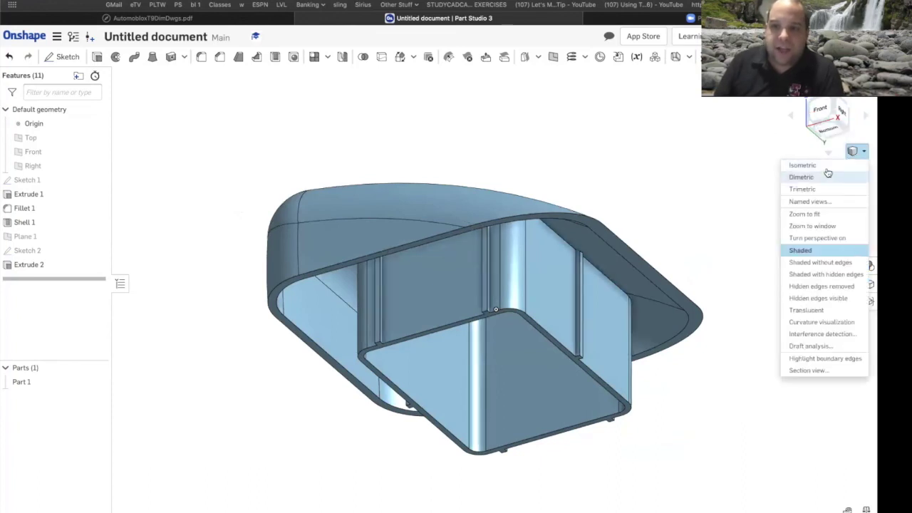
pyautogui.click(800, 164)
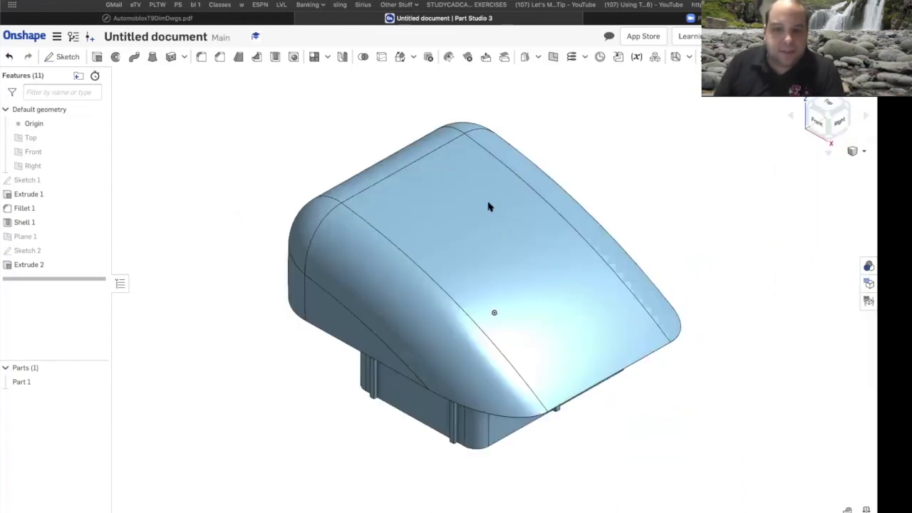
# Change the appearance of Part 1 to the medium green palette color 83BC68
pyautogui.rightClick(31, 382)
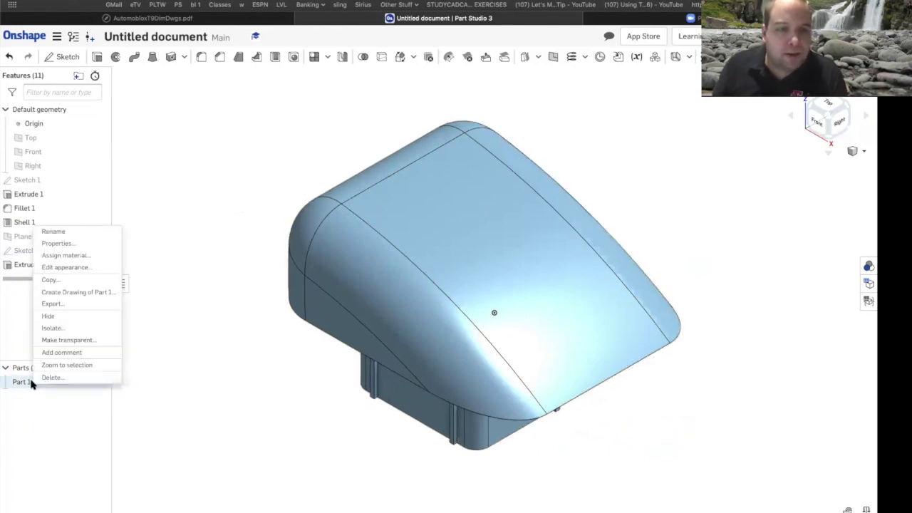
pyautogui.click(65, 268)
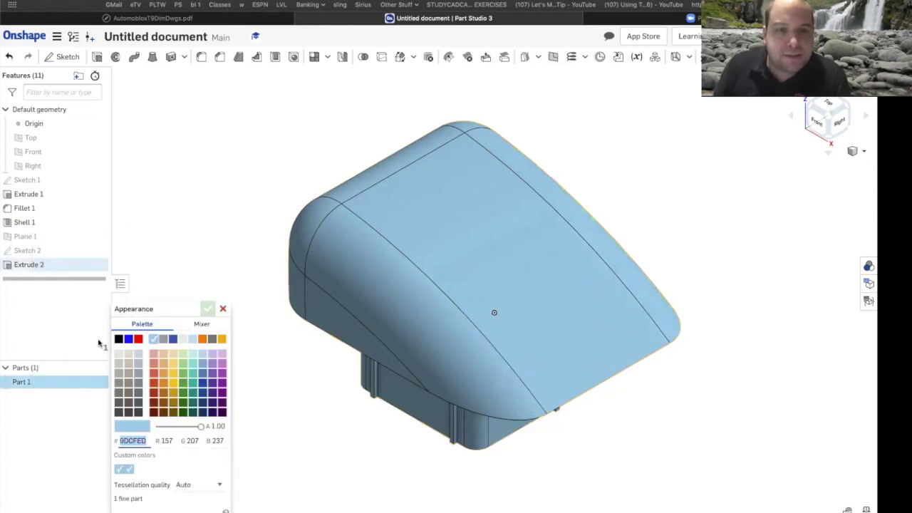
pyautogui.click(183, 355)
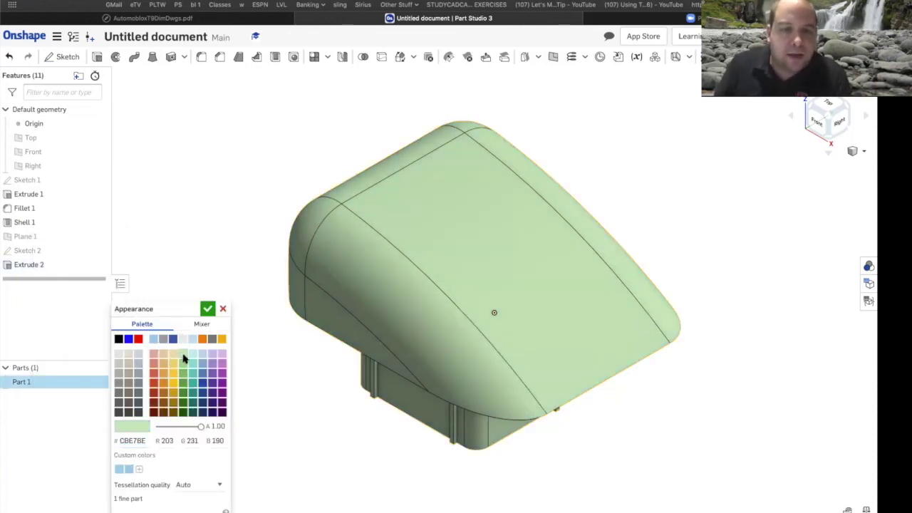
pyautogui.click(183, 364)
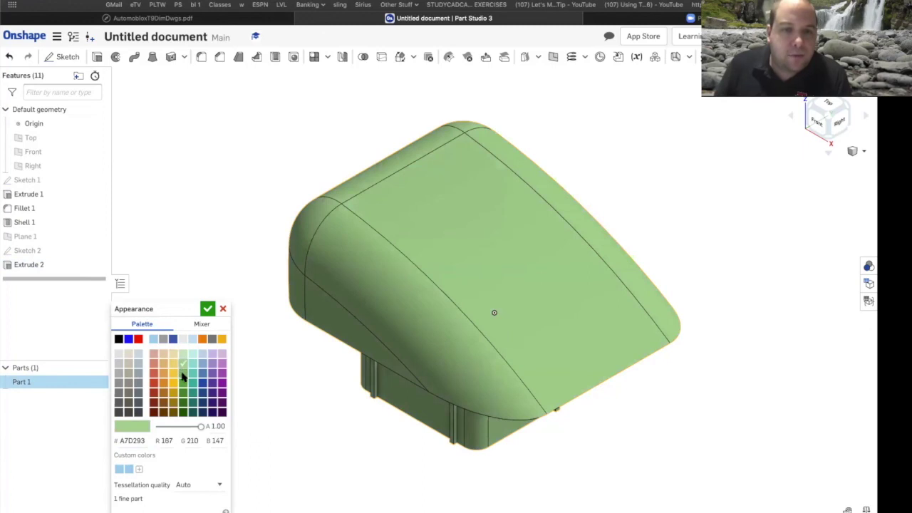
pyautogui.click(182, 372)
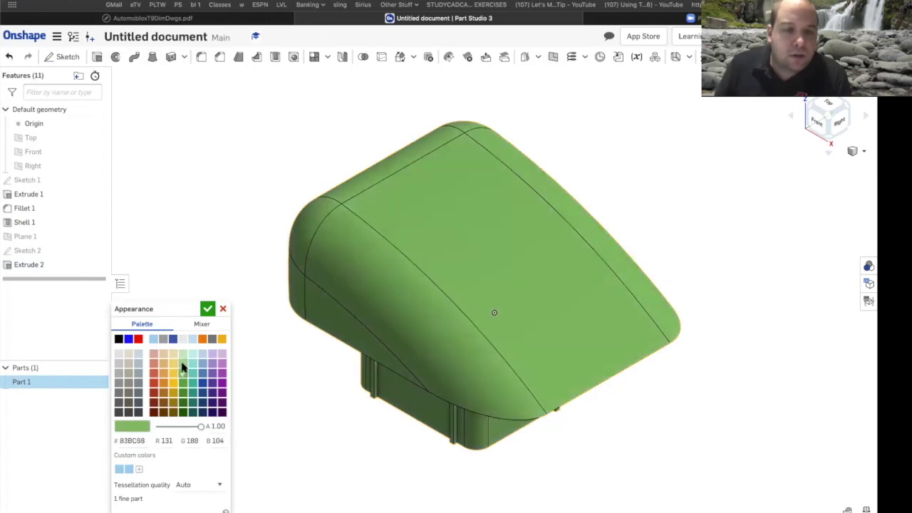
pyautogui.click(183, 364)
pyautogui.click(182, 373)
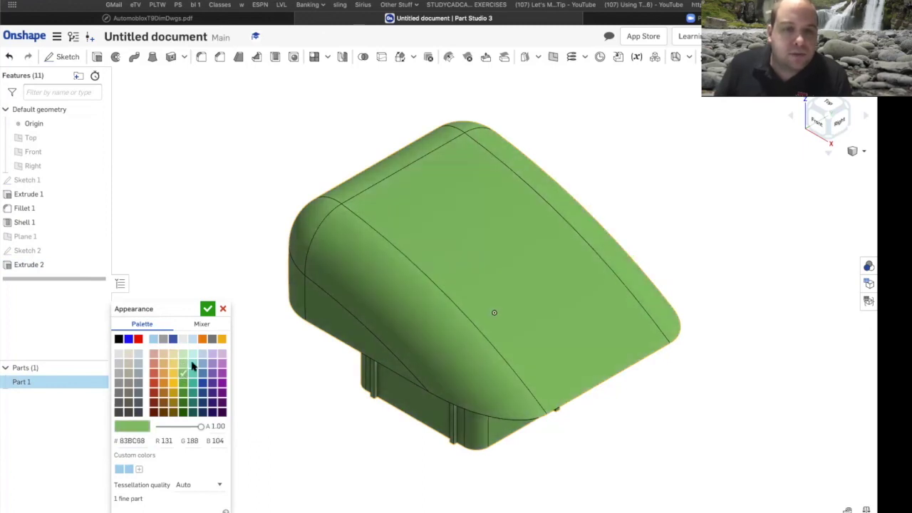
pyautogui.click(207, 309)
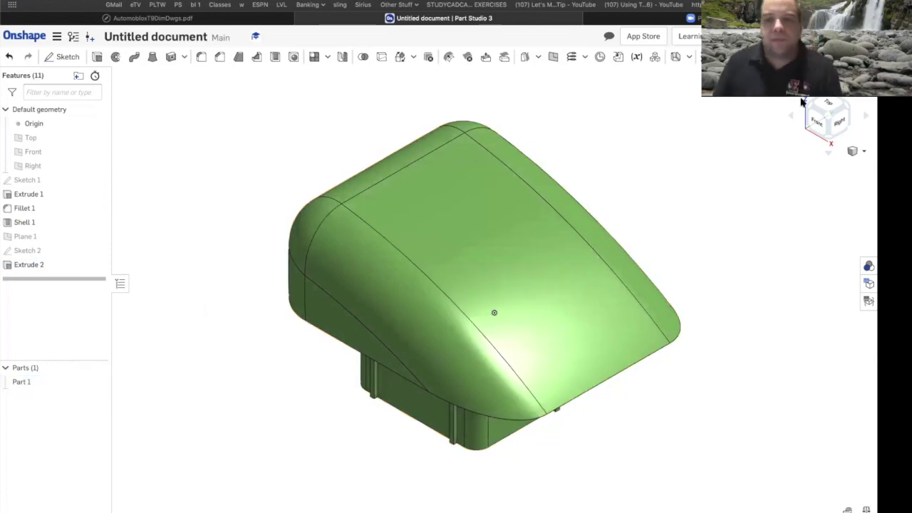
# Examine the colored windshield from behind and return to the isometric view
pyautogui.moveTo(745, 203); pyautogui.dragTo(524, 74, button='right')
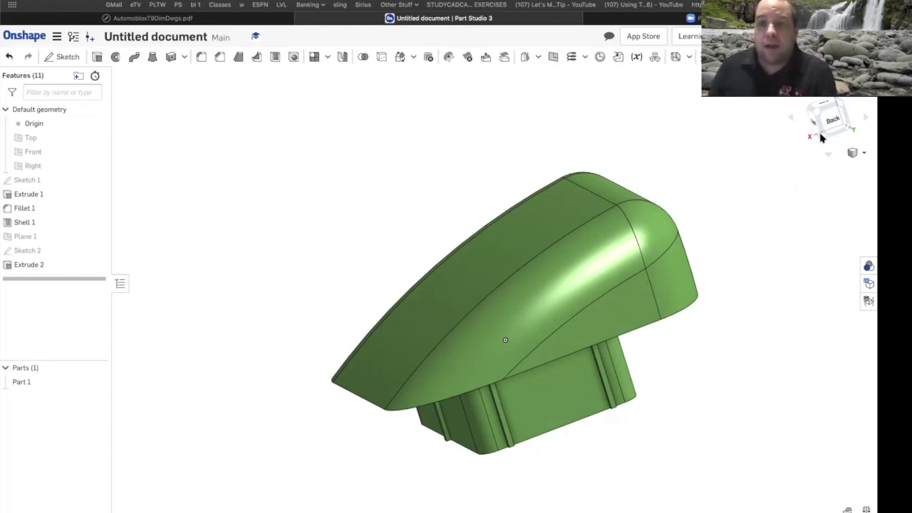
pyautogui.click(852, 152)
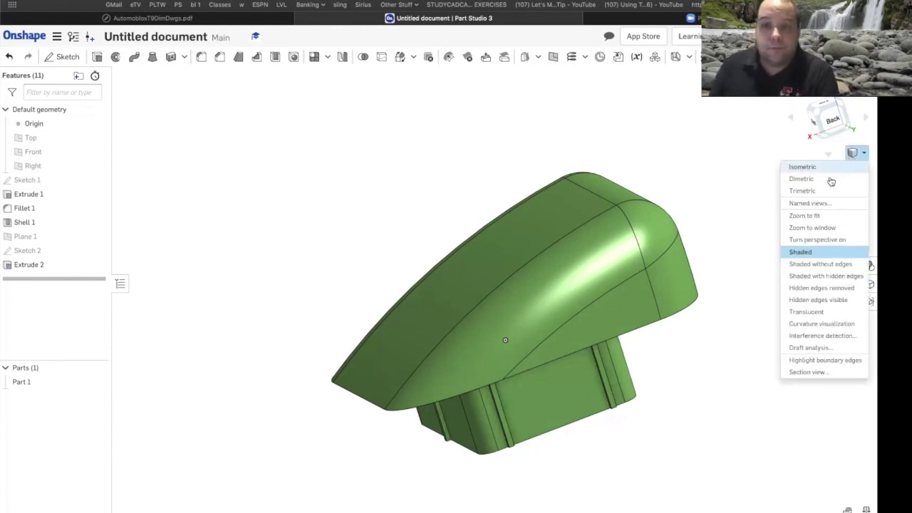
pyautogui.click(828, 168)
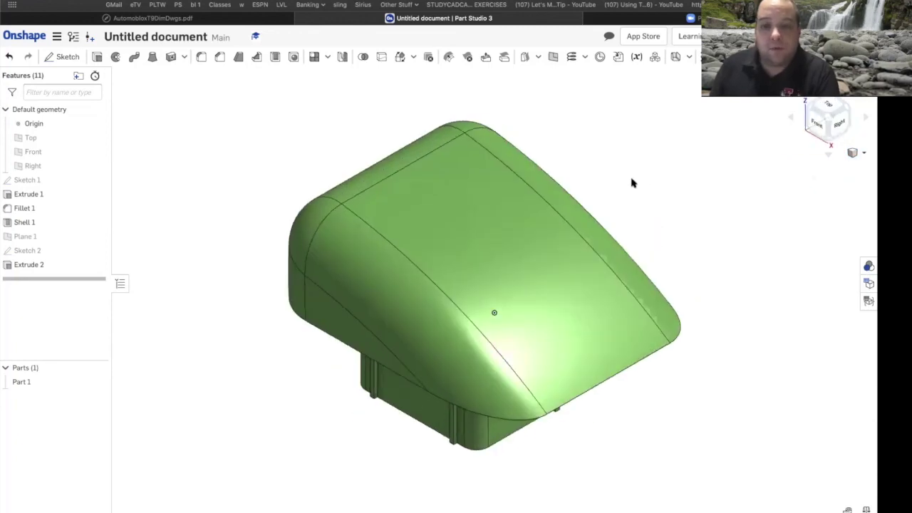